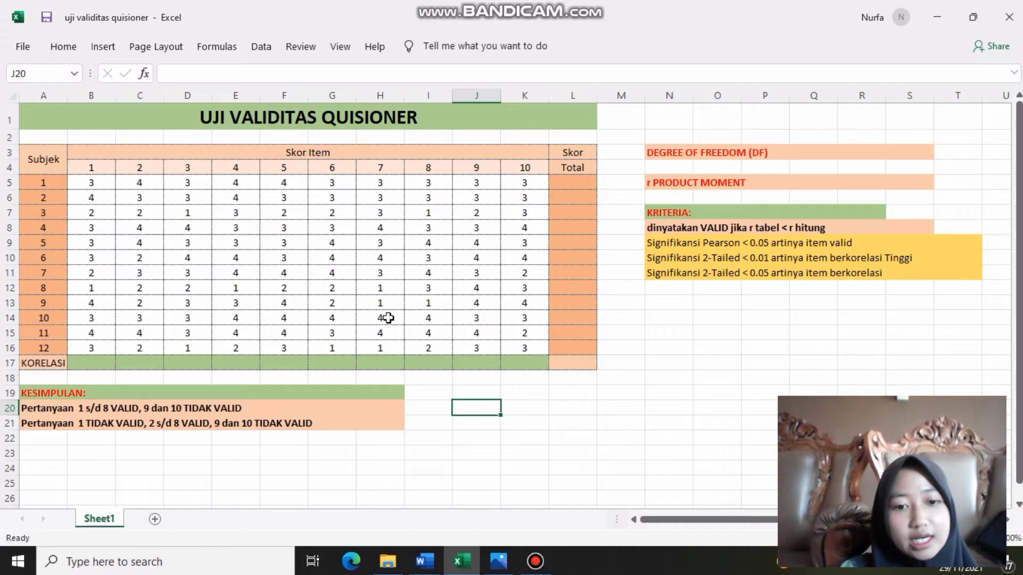
Step: Switch to Photos to view the r Product Moment table image and return to the questionnaire workbook in Excel
left_click(498, 561)
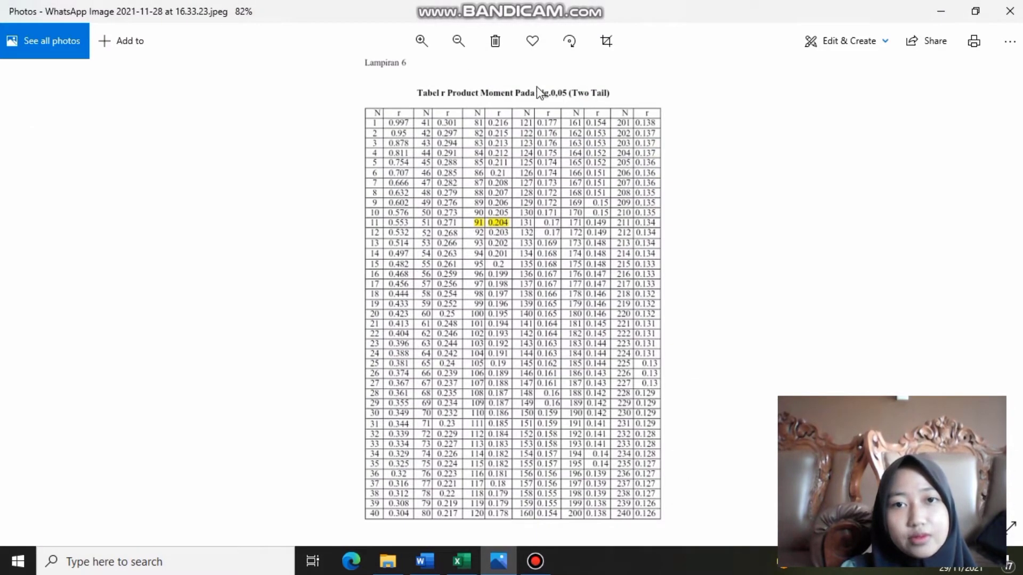
left_click(463, 569)
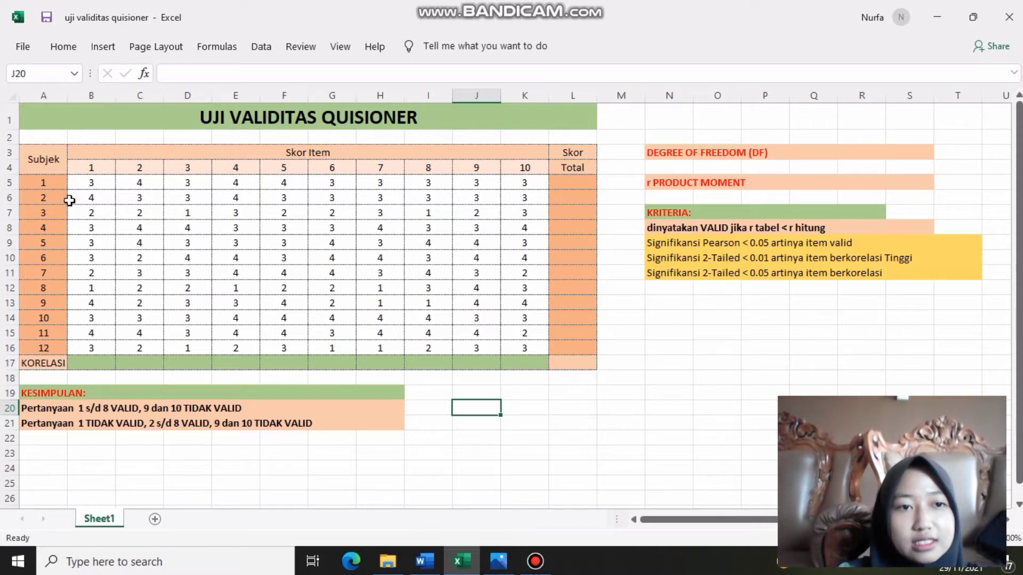
Step: Calculate the Skor Total for all 12 subjects with =SUM(B5:K5) in L5, filled down to L16
left_click(571, 184)
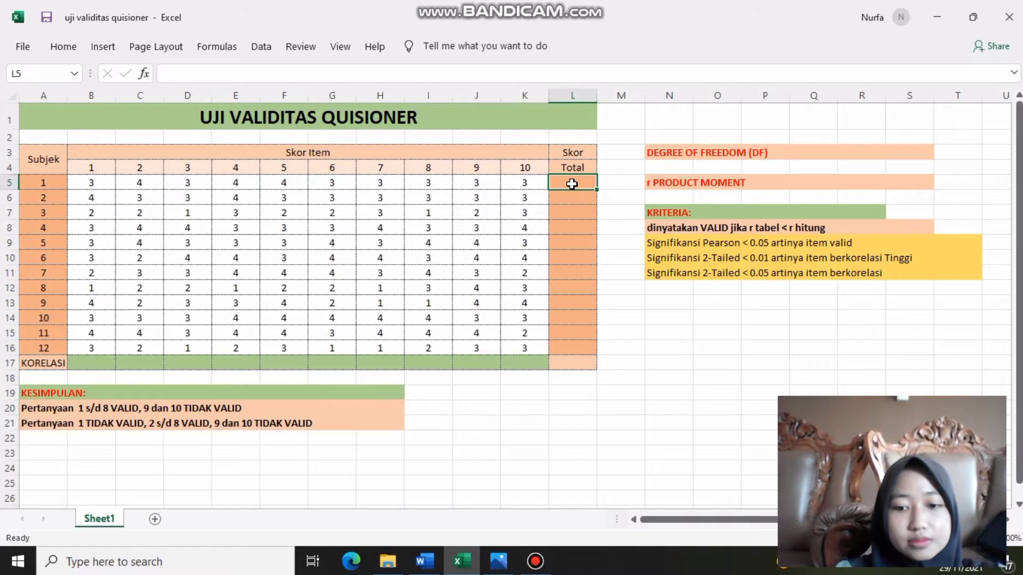
type("=")
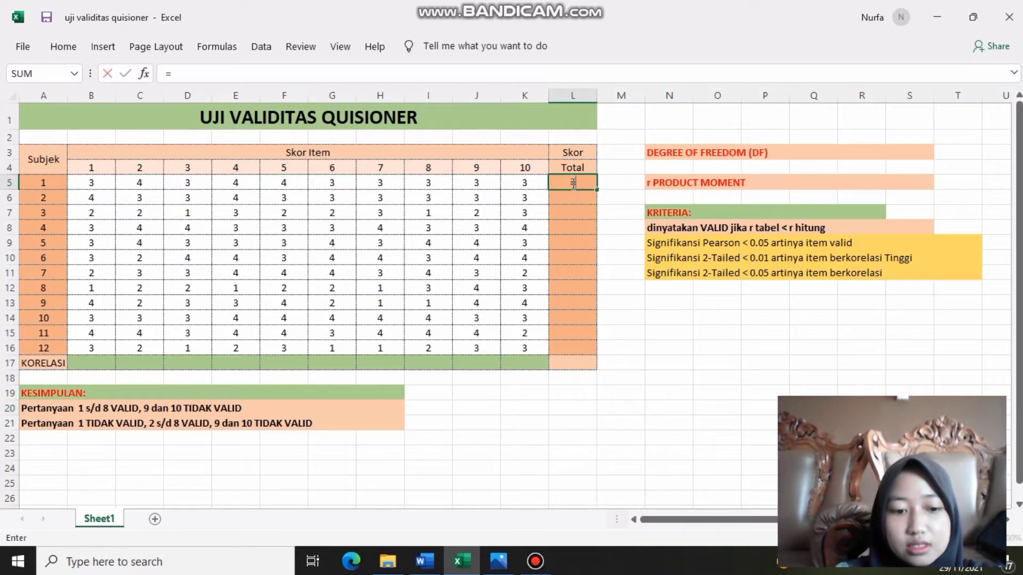
type("su")
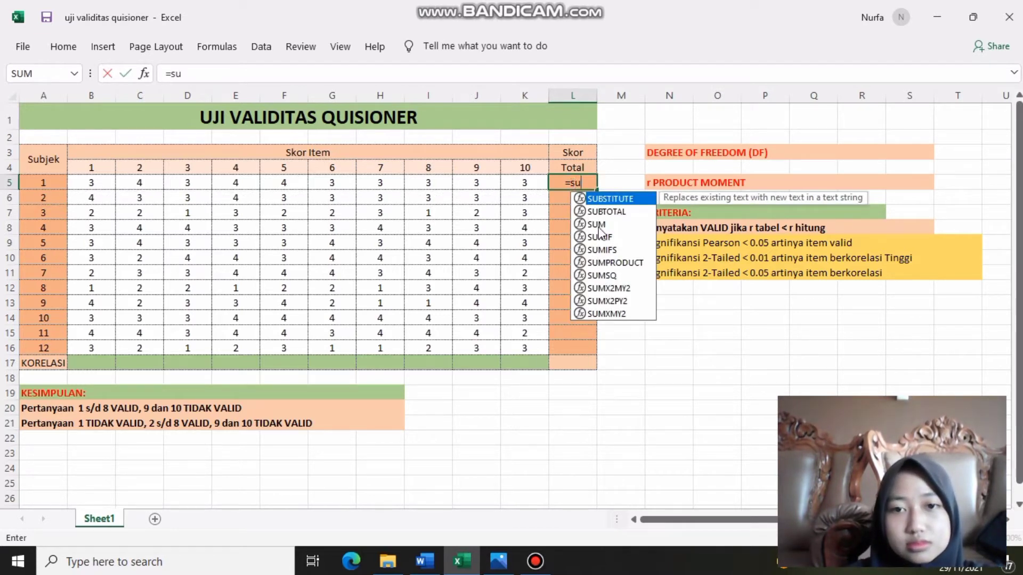
left_click(597, 226)
double_click(598, 226)
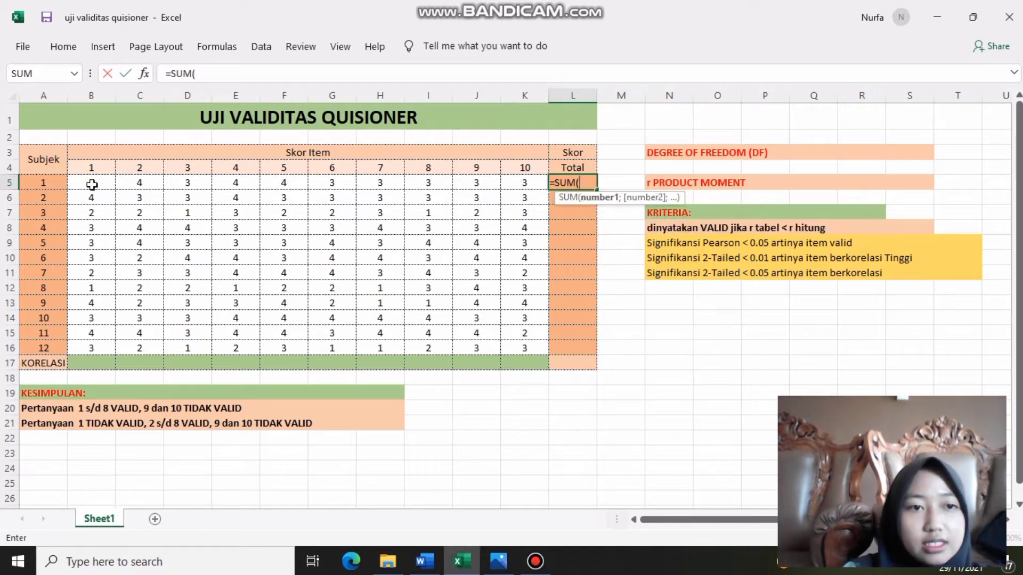
left_click_drag(92, 184, 524, 183)
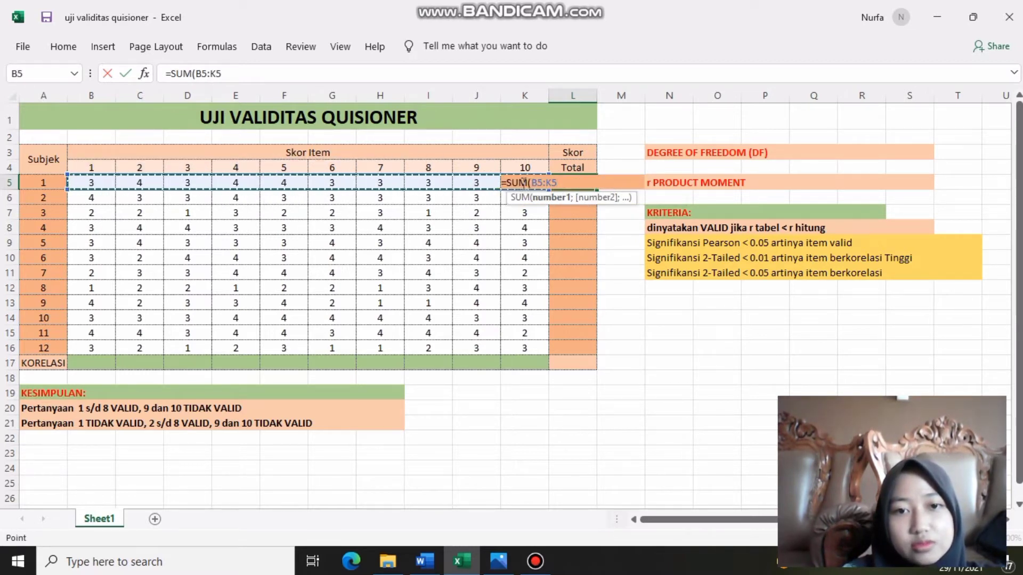
type(")")
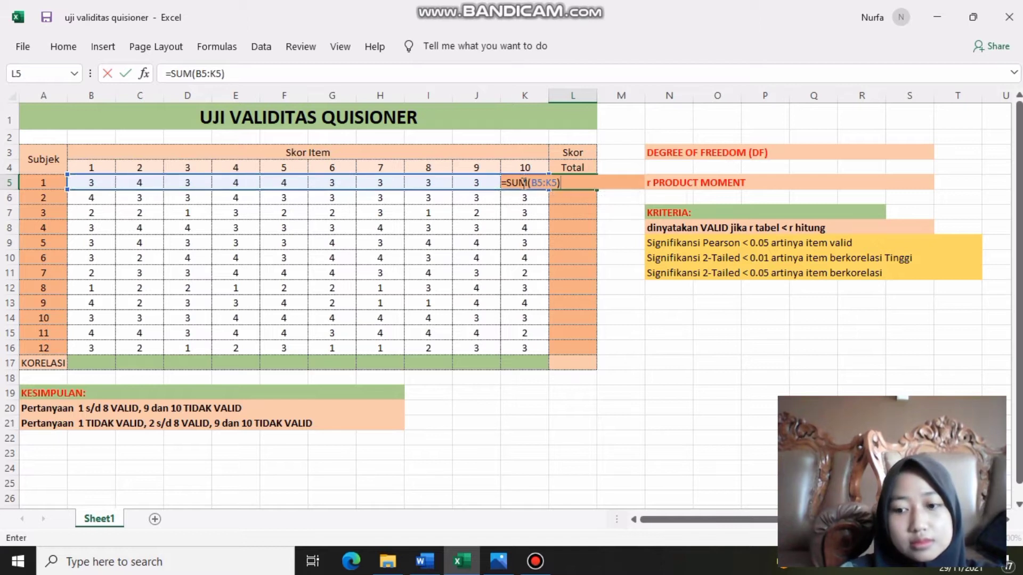
key("Return")
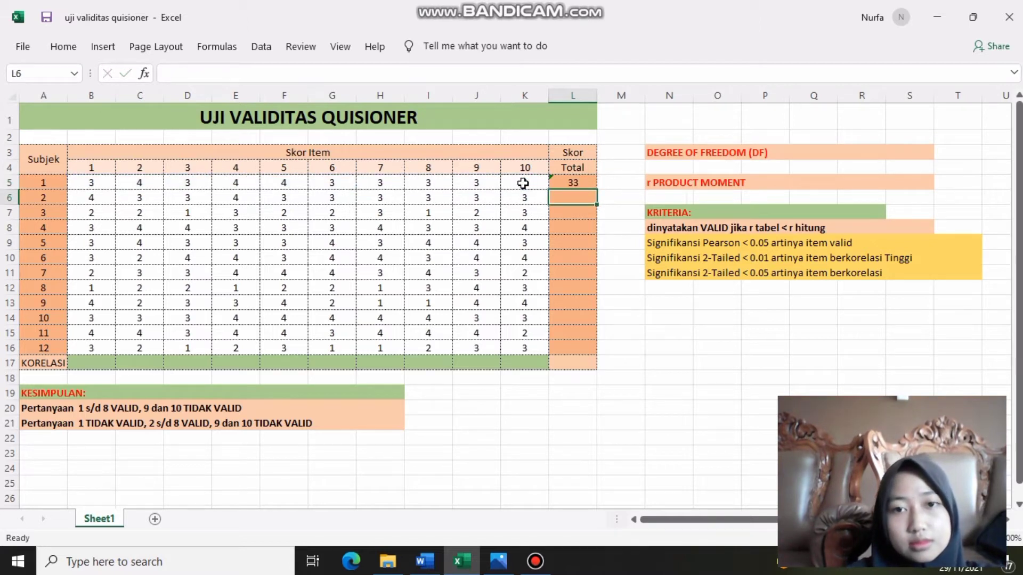
left_click(583, 183)
left_click_drag(598, 190, 585, 352)
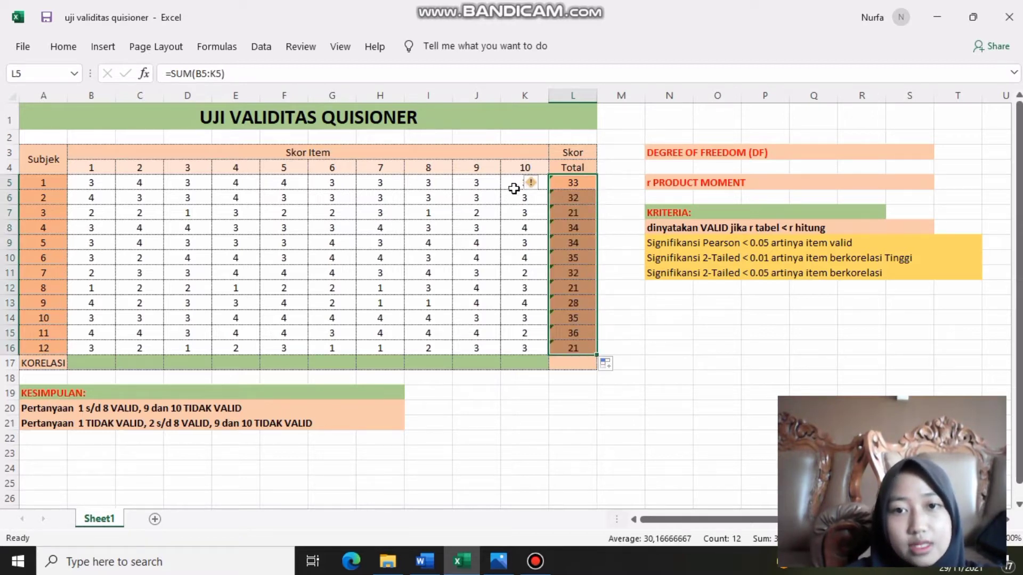
Step: Begin a CORREL formula in B17 with item 1's scores B5:B16 and the total scores L5:L16 as its arrays
left_click(95, 362)
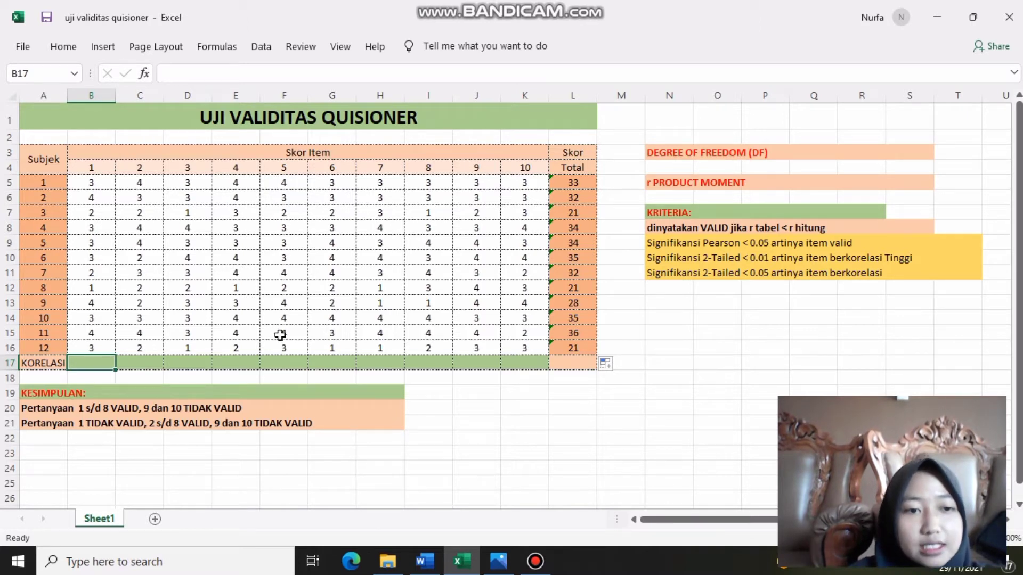
type("=")
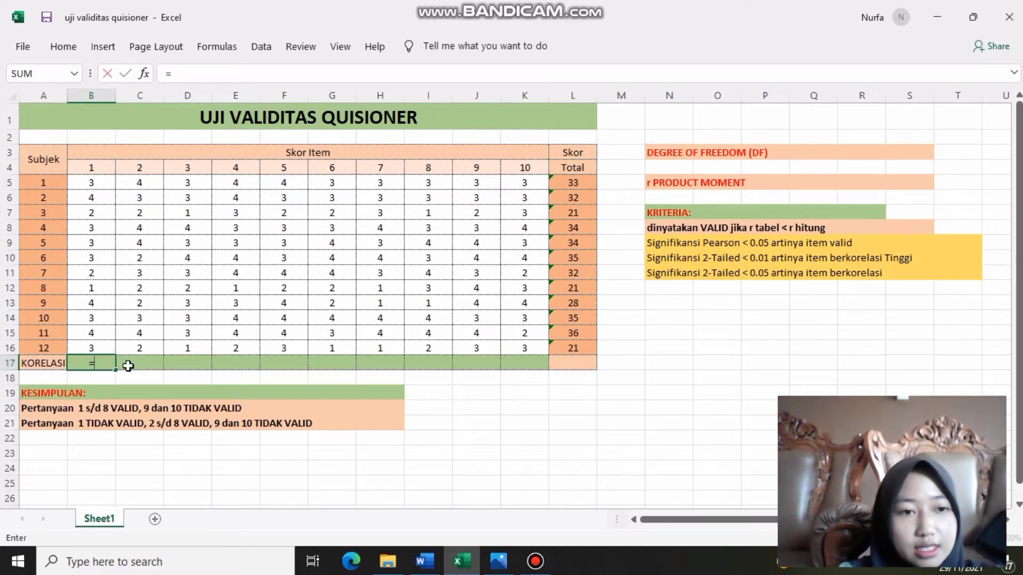
type("COR")
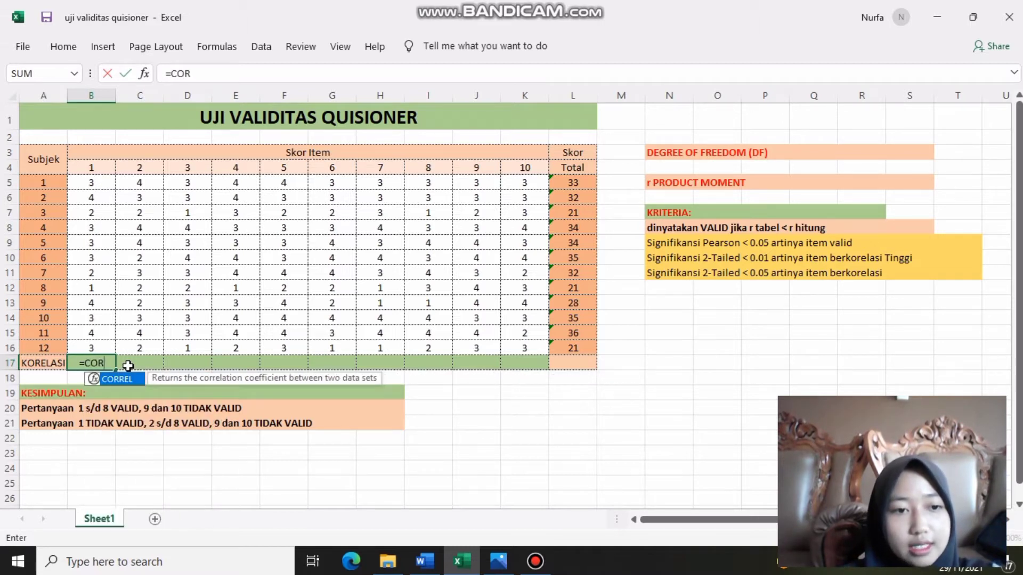
key("Tab")
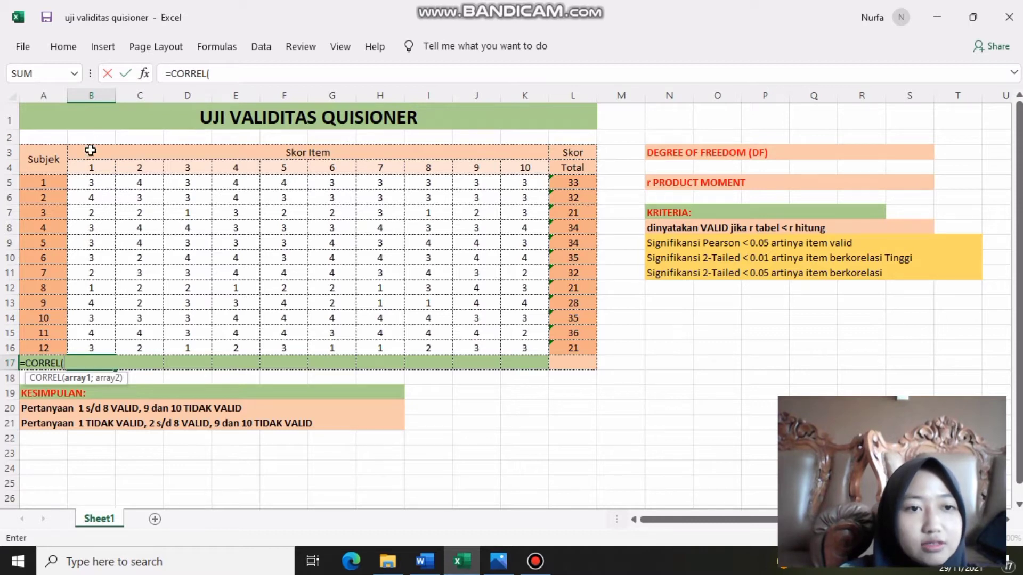
left_click_drag(91, 181, 93, 348)
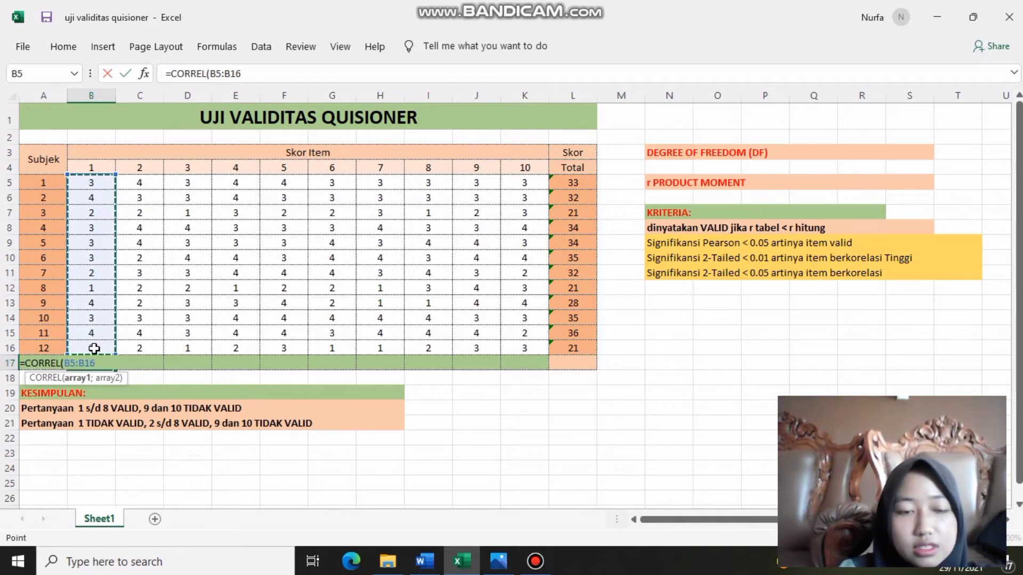
type(";")
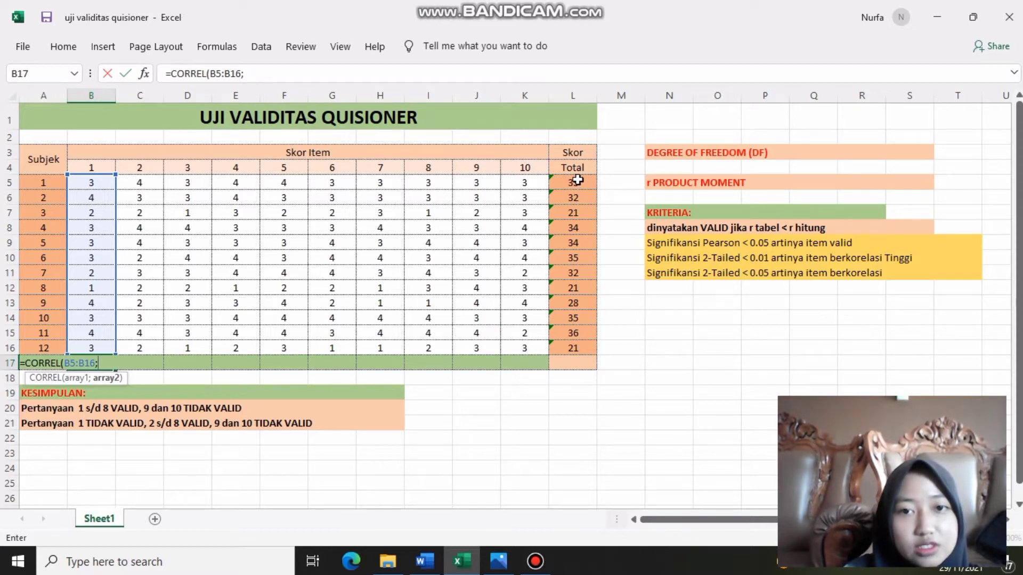
left_click_drag(576, 180, 589, 345)
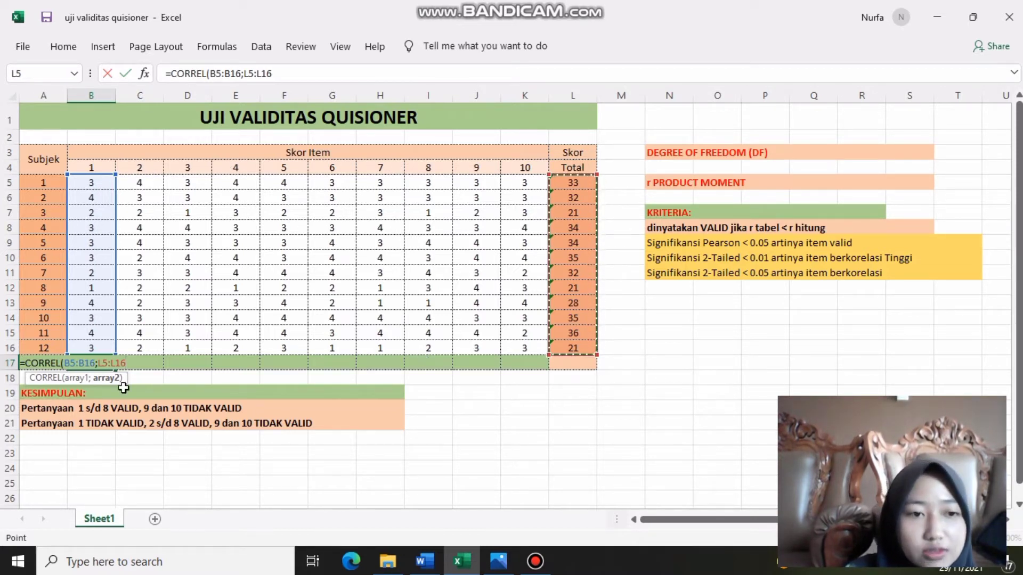
Step: Make the total-score range absolute as $L$5:$L$16 and complete the correlation formula in B17
left_click(98, 363)
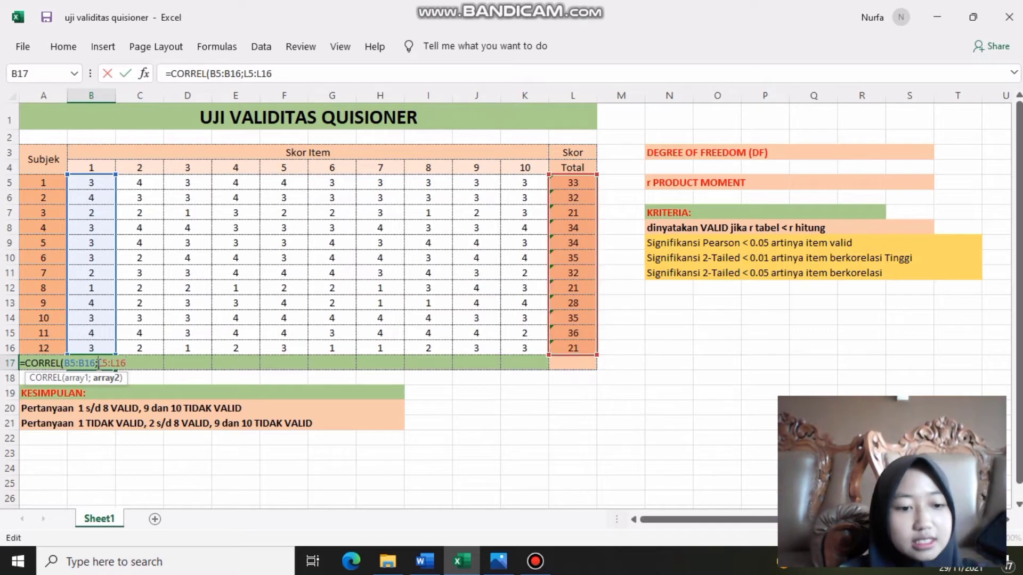
type("$")
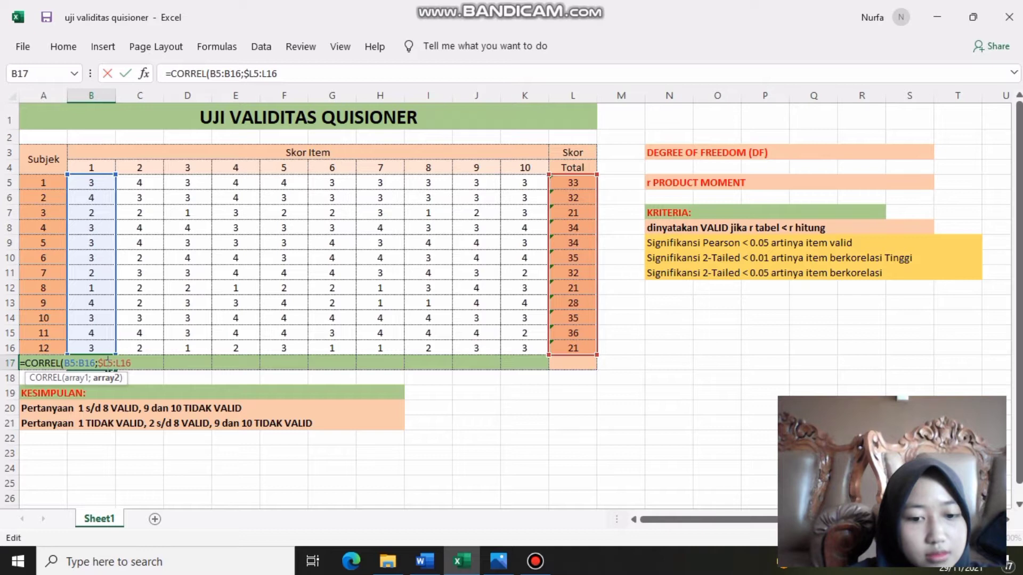
type("$")
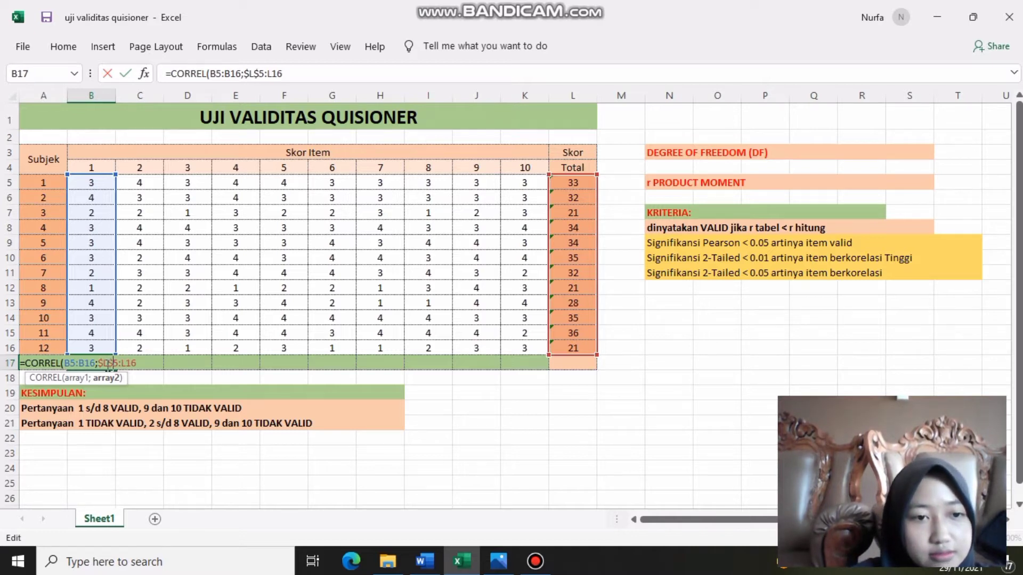
type("$")
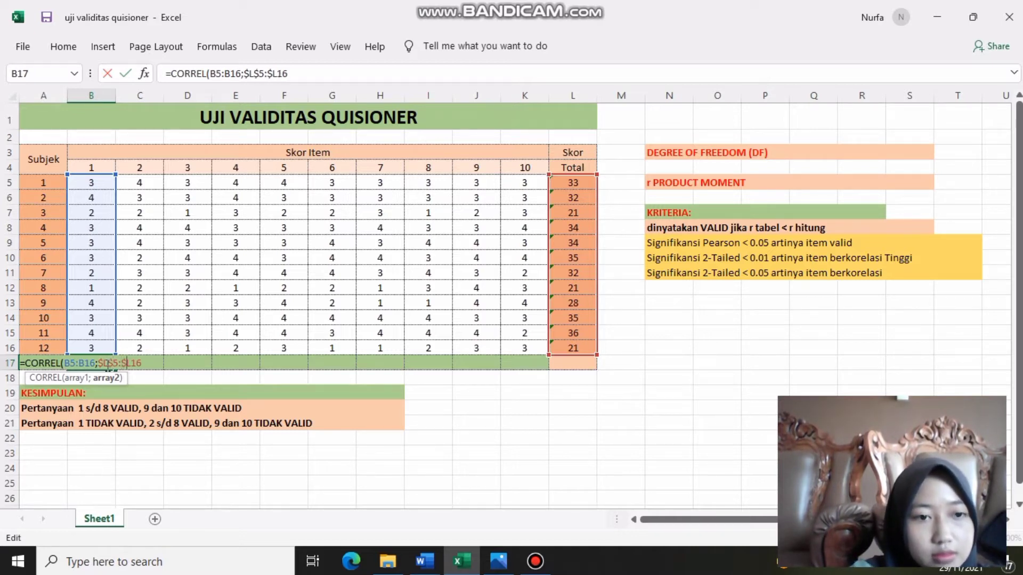
type("$")
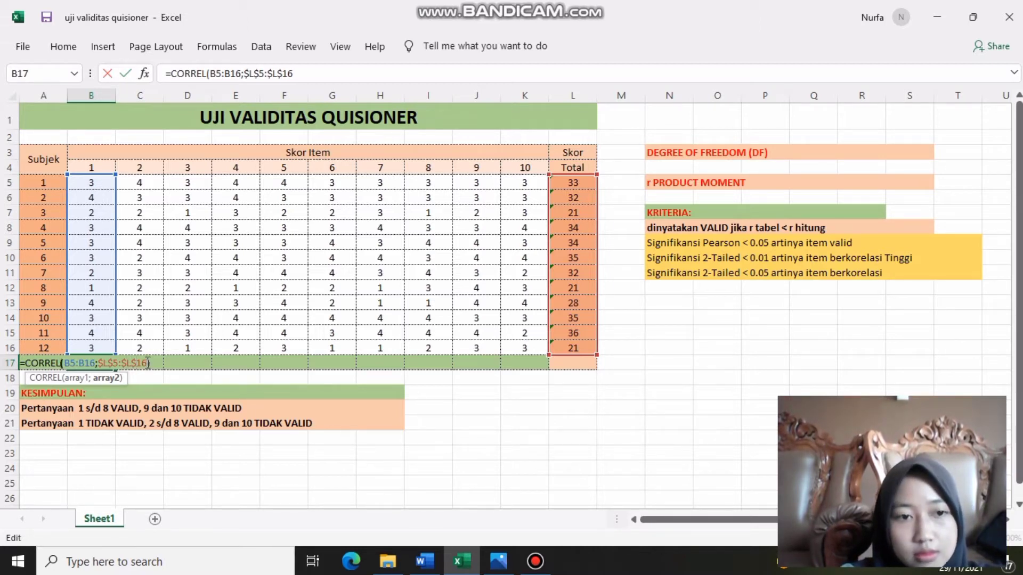
type(")")
key("Return")
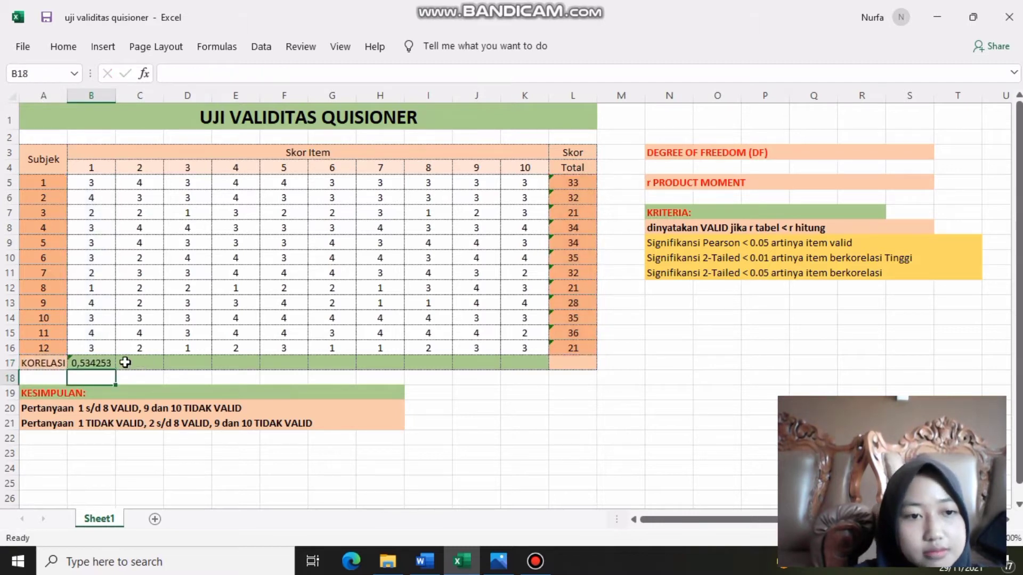
Step: Fill the KORELASI formula from B17 across to K17 for the remaining question items
left_click(98, 363)
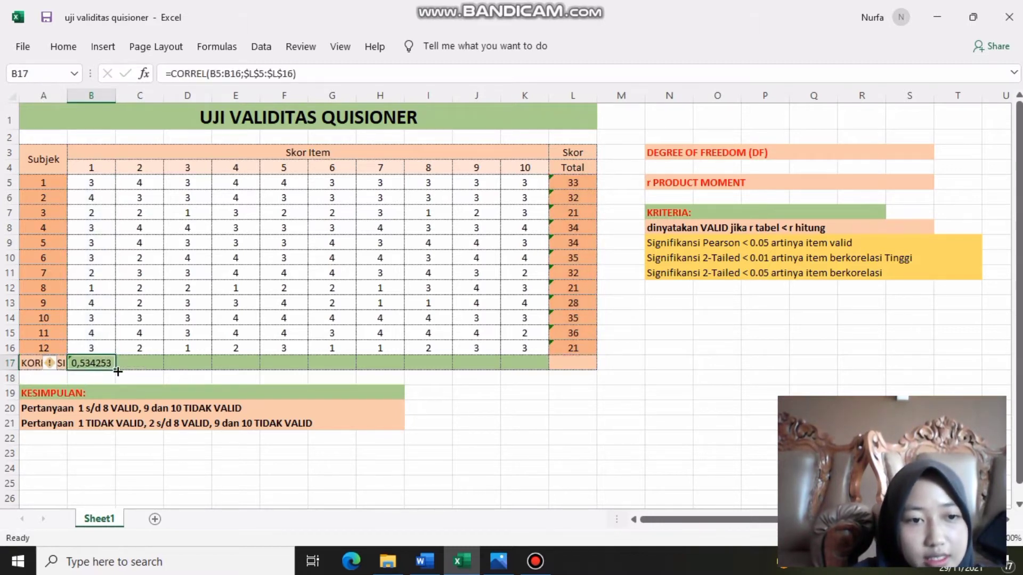
left_click_drag(117, 371, 539, 359)
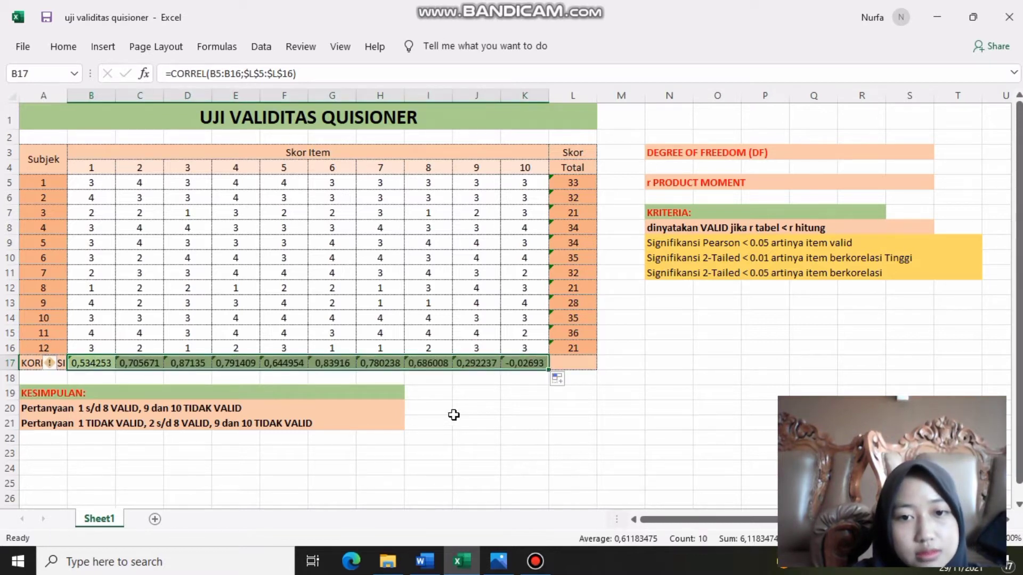
left_click(474, 384)
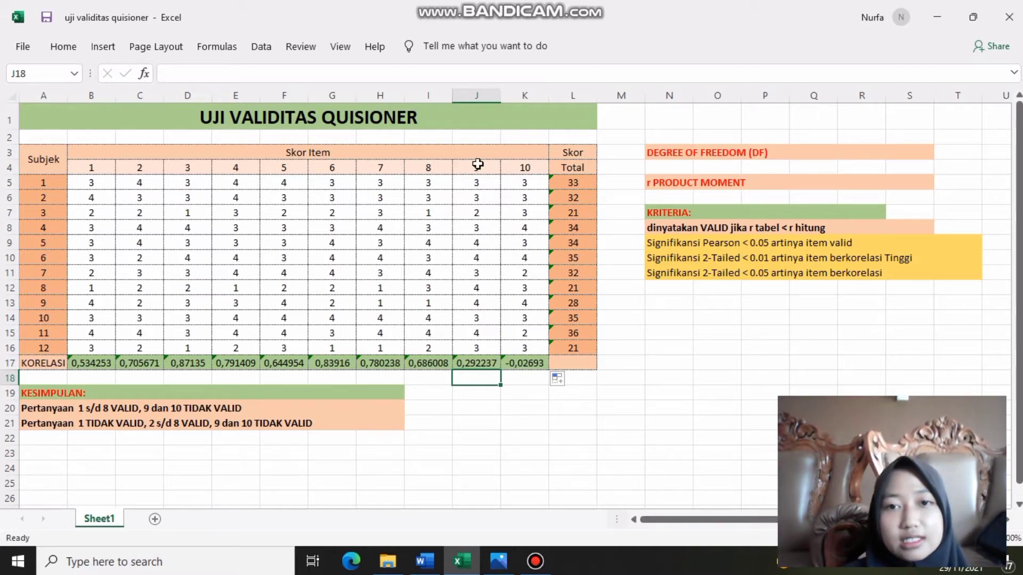
Step: Enter "12-2= 10" in Q3 as the degree of freedom
left_click(819, 152)
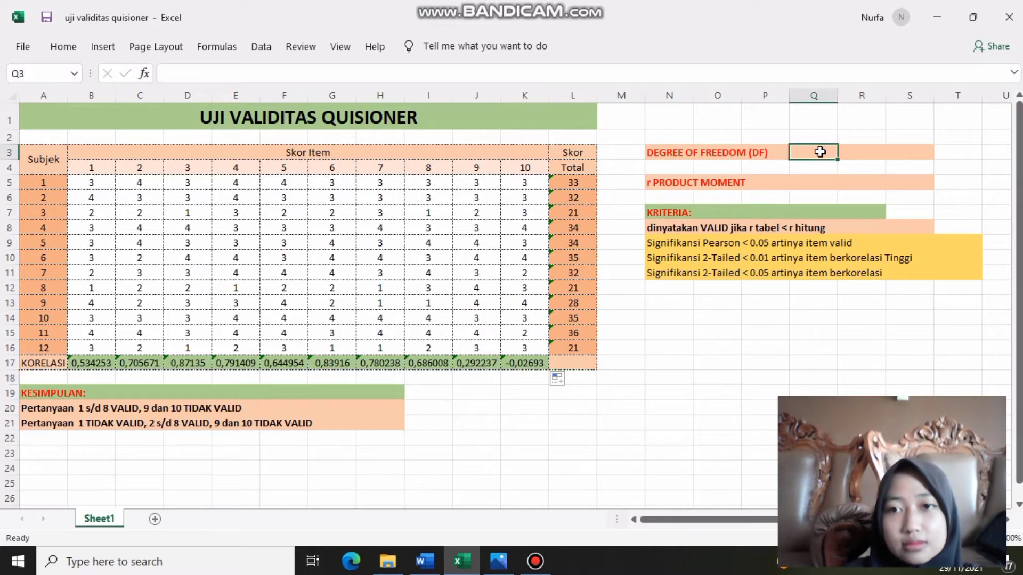
type("12-2=")
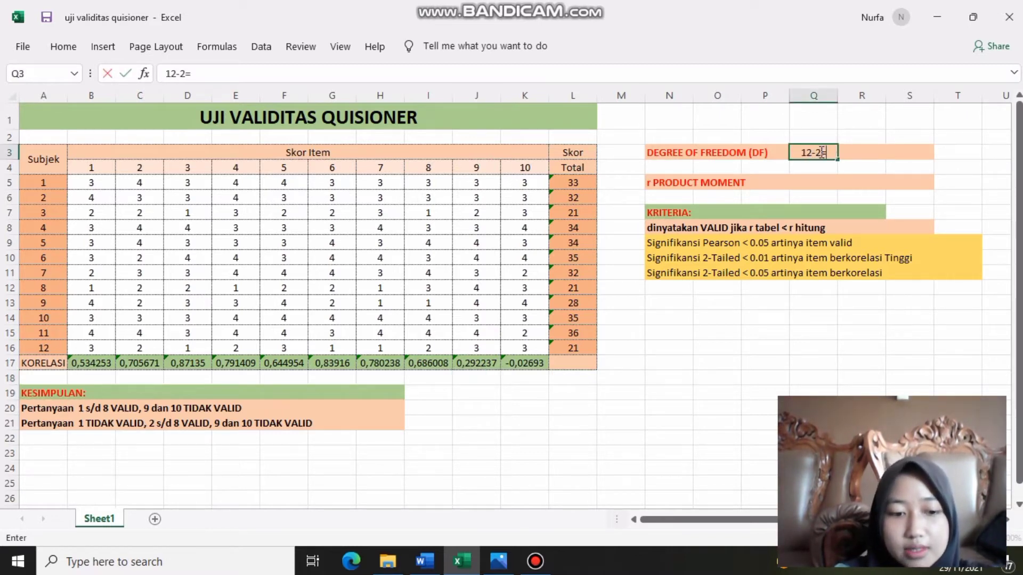
type(" 10")
key("Return")
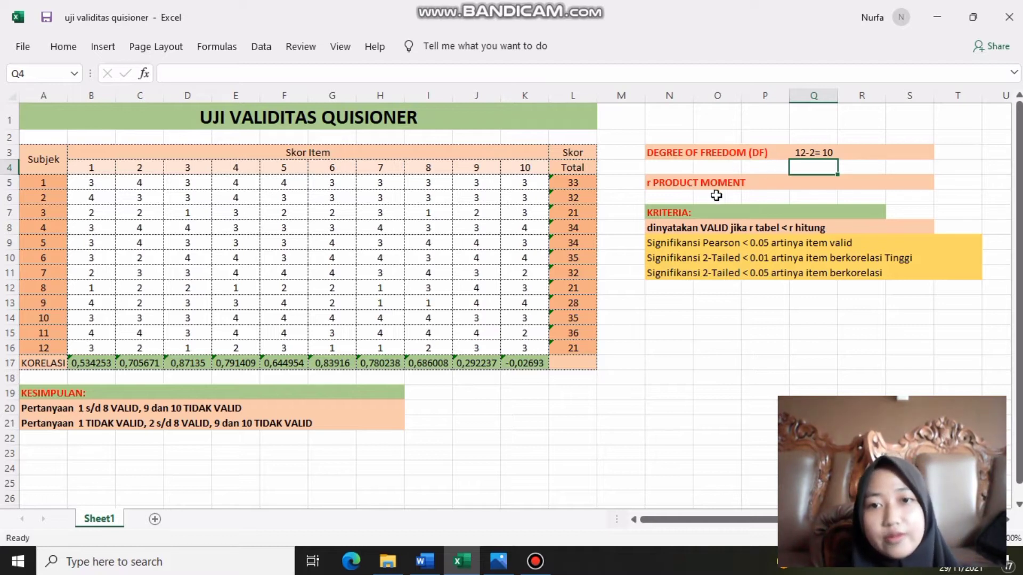
Step: Look up the r value for N 10 in the r Product Moment table image and enter 0,576 in Q5
left_click(804, 183)
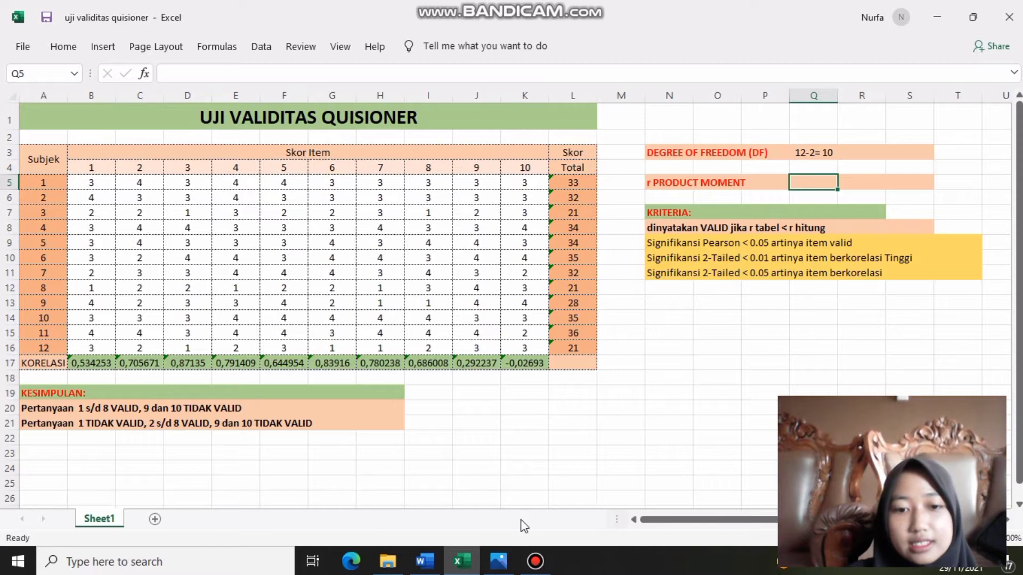
left_click(499, 559)
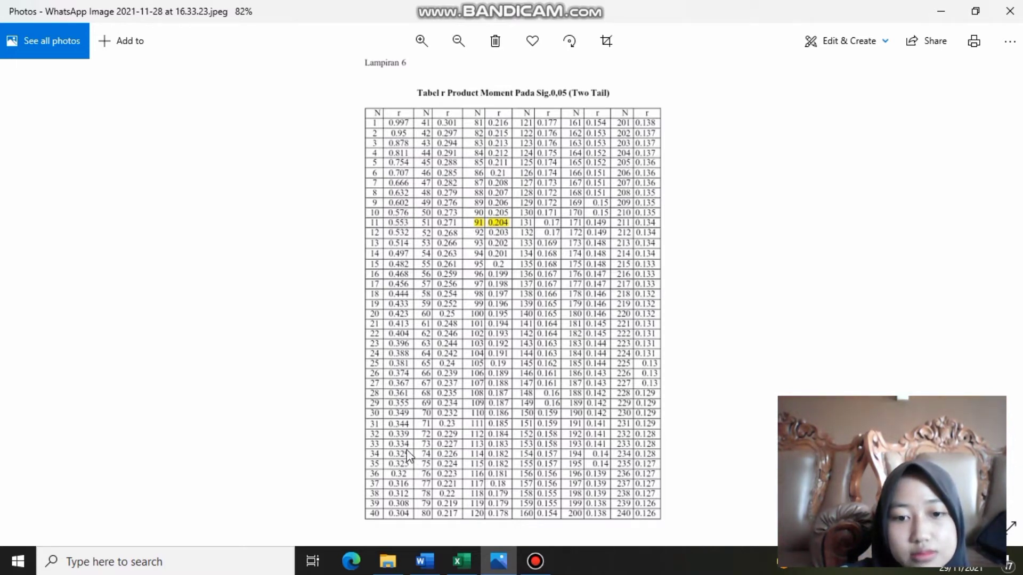
left_click(461, 565)
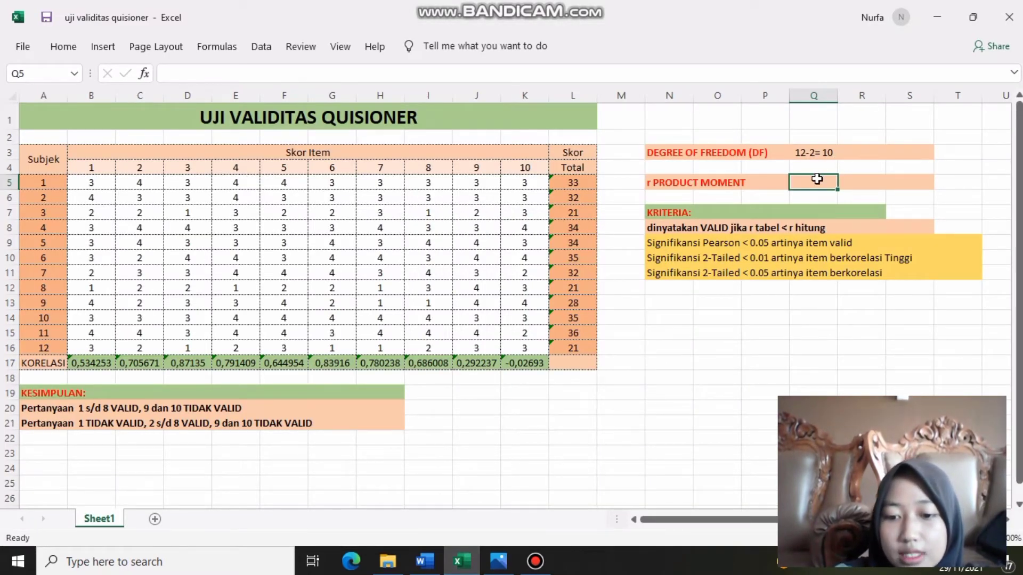
type("0,57")
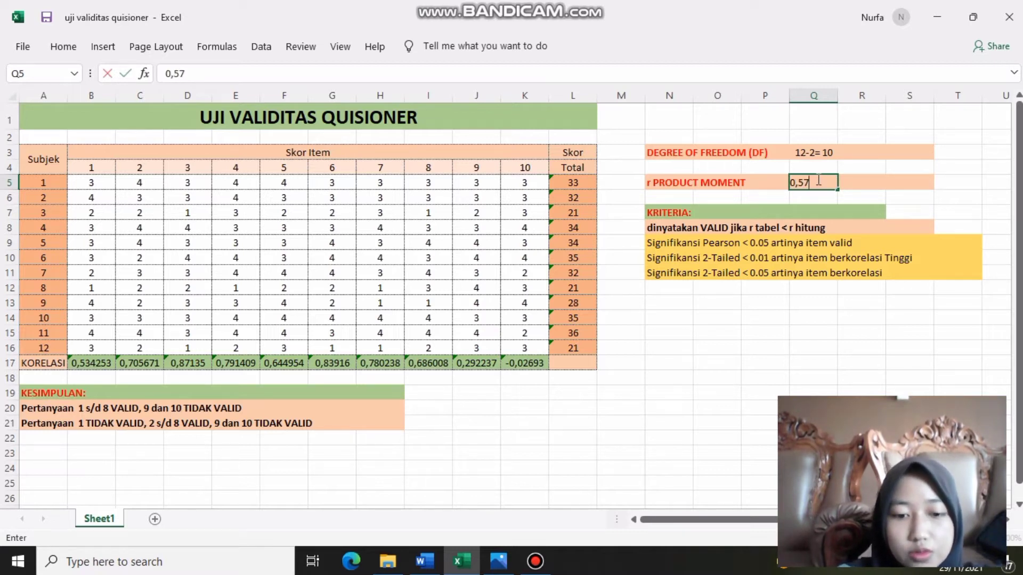
key("Return")
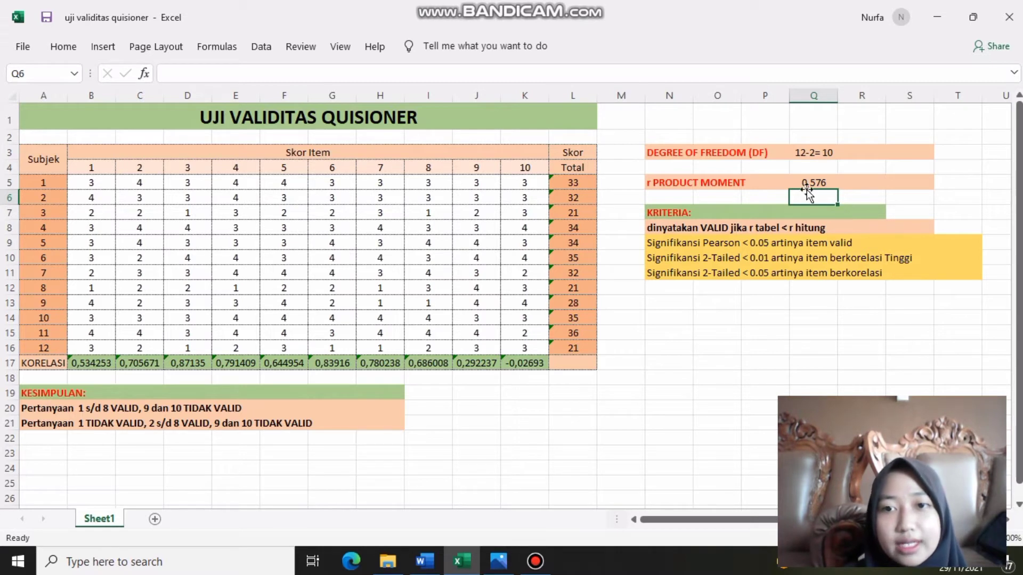
Step: Label the r product moment value in S5 as "r tabel" and the correlation row in L17 as "r hitung"
left_click(915, 180)
type("R")
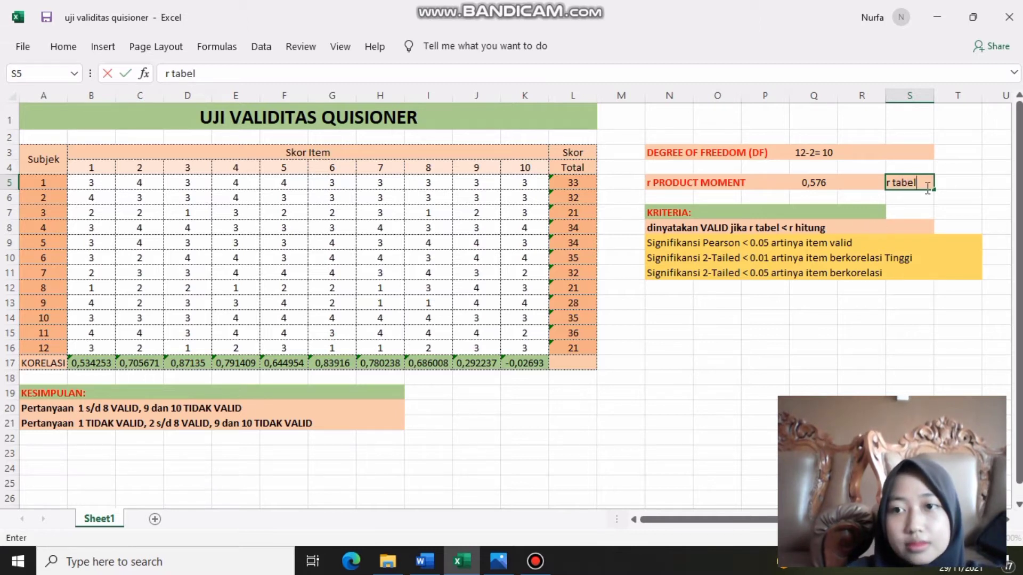
key("Return")
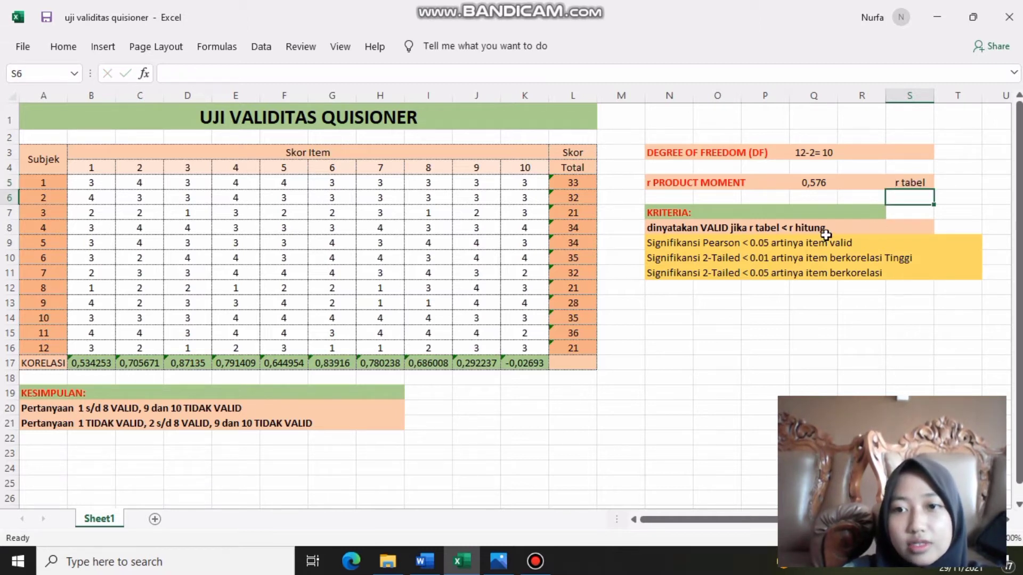
left_click(573, 364)
left_click_drag(575, 370, 576, 365)
type("r hitu")
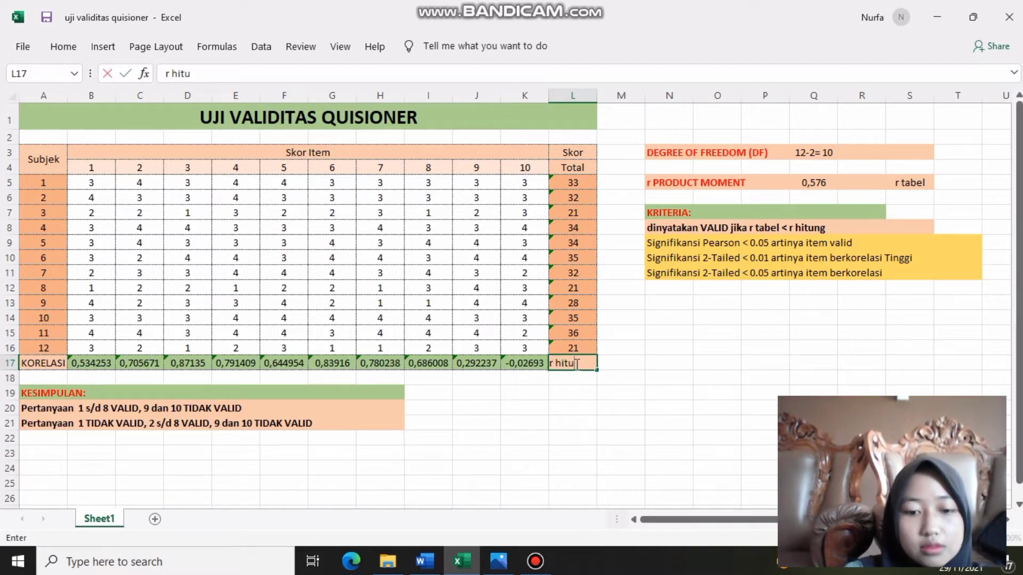
key("Return")
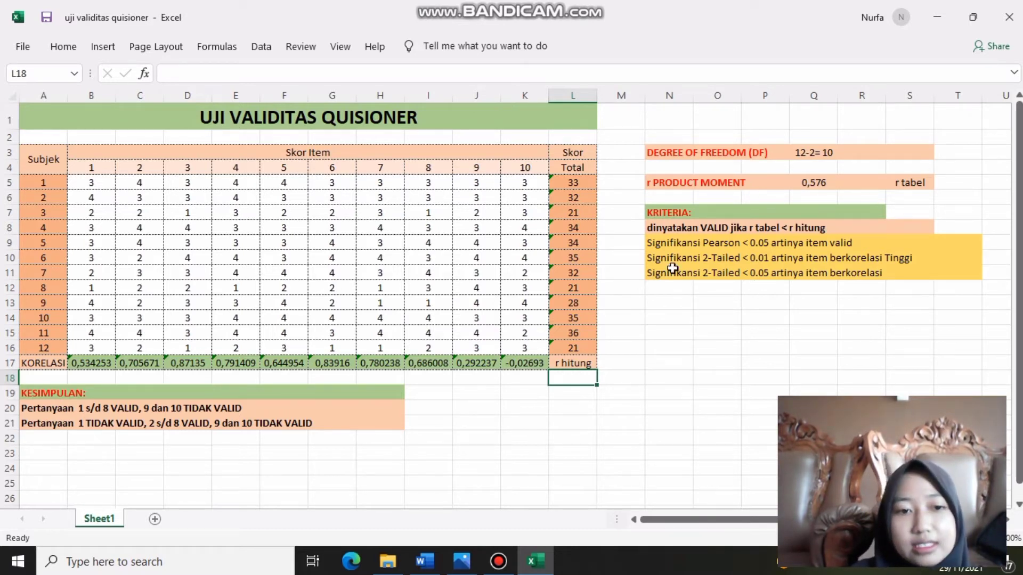
Step: Set the font colour of the second conclusion line in A21 to standard blue
left_click(41, 424)
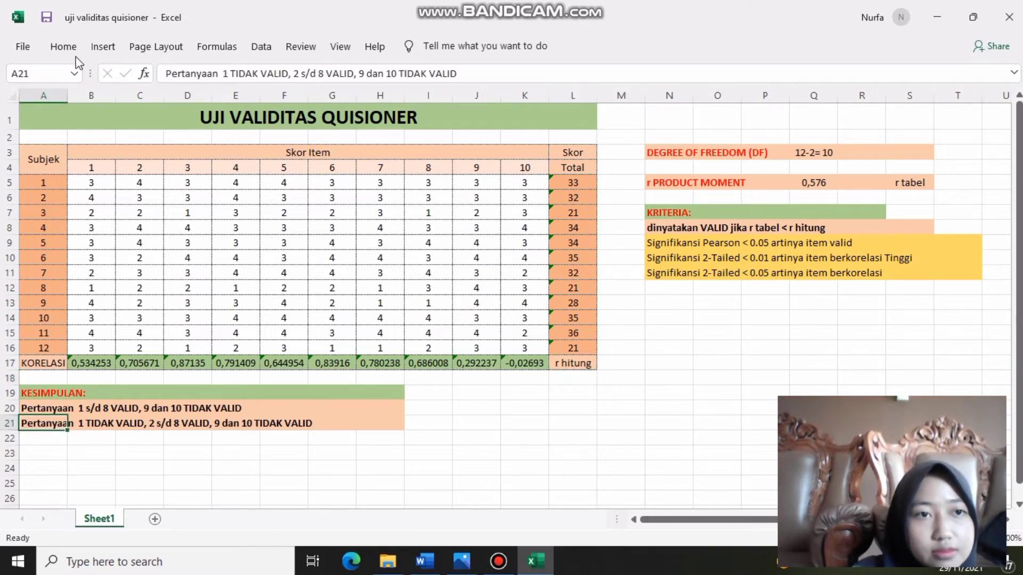
mouse_move(52, 425)
left_mouse_down()
mouse_move(278, 439)
mouse_move(383, 428)
mouse_move(347, 420)
mouse_move(231, 456)
mouse_move(46, 423)
left_mouse_up()
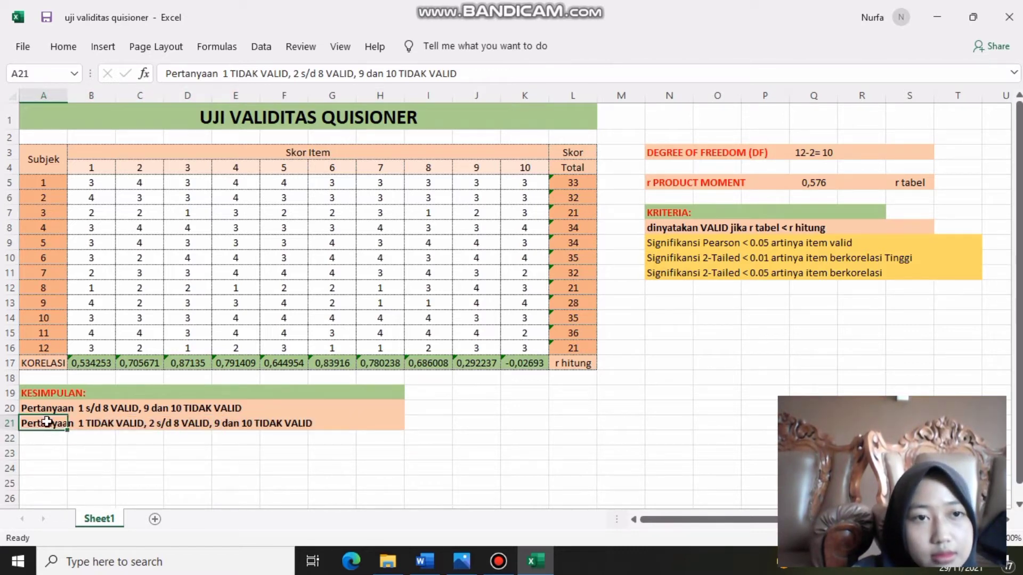
left_click(62, 49)
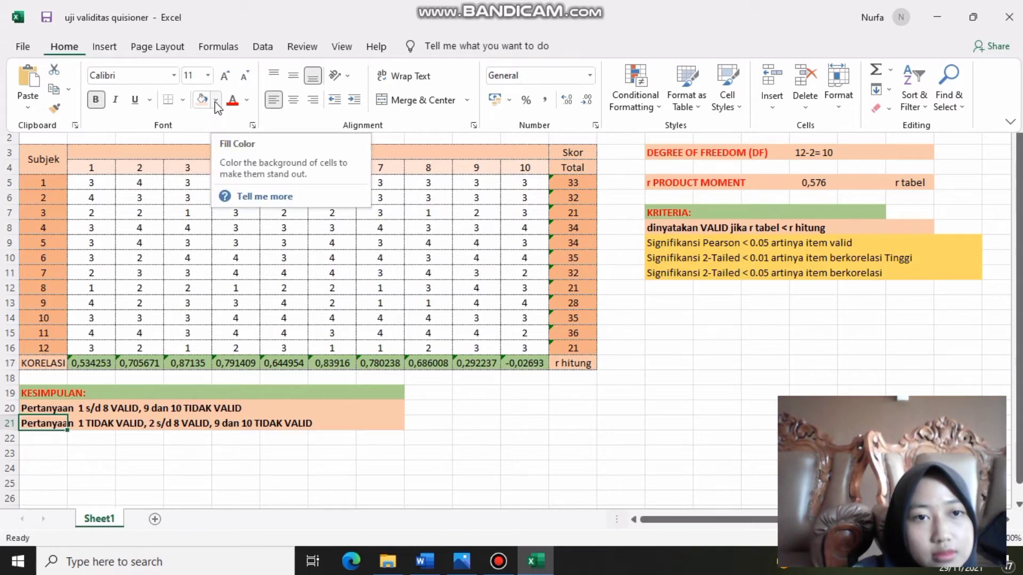
left_click(246, 101)
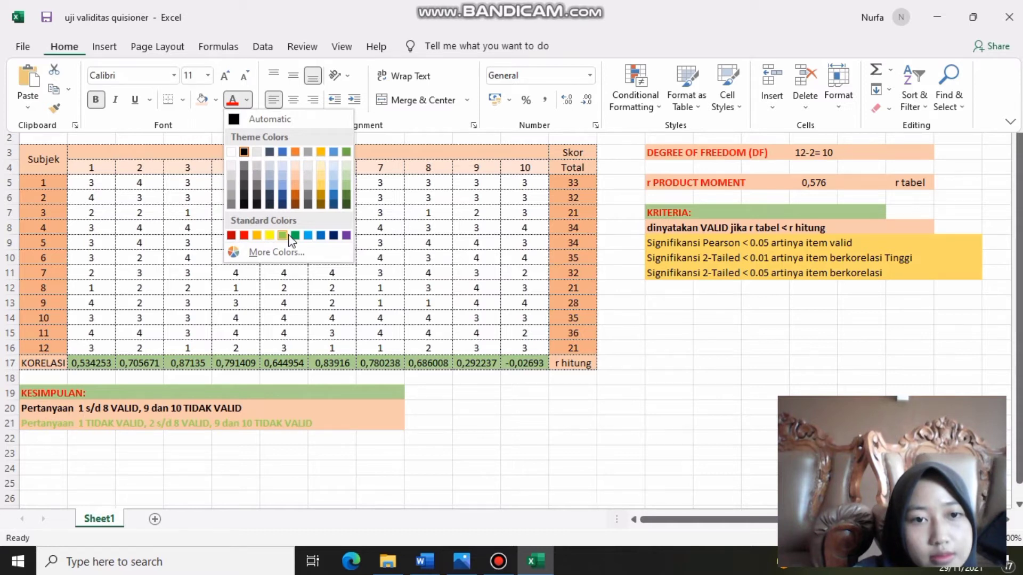
left_click(319, 236)
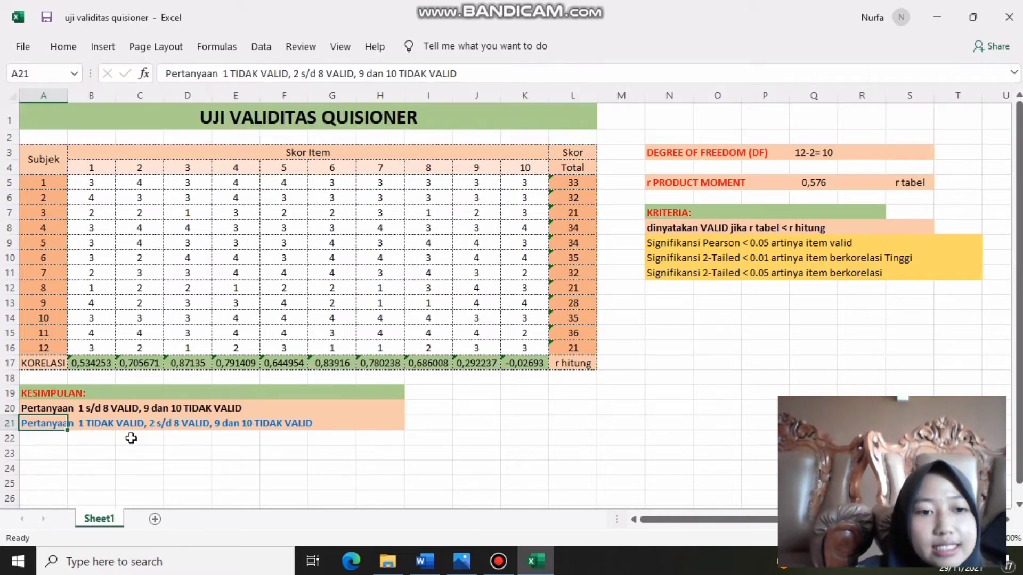
left_click(484, 404)
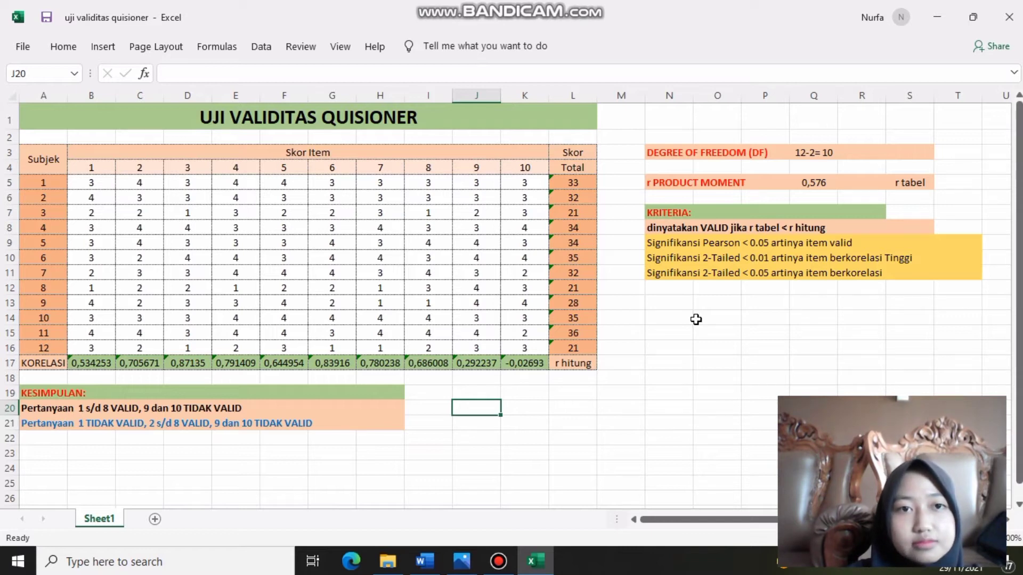
Step: Run a Data Analysis Correlation on $B$5:$L$16, grouped by columns, with output to a new worksheet named Quisioner
left_click(261, 47)
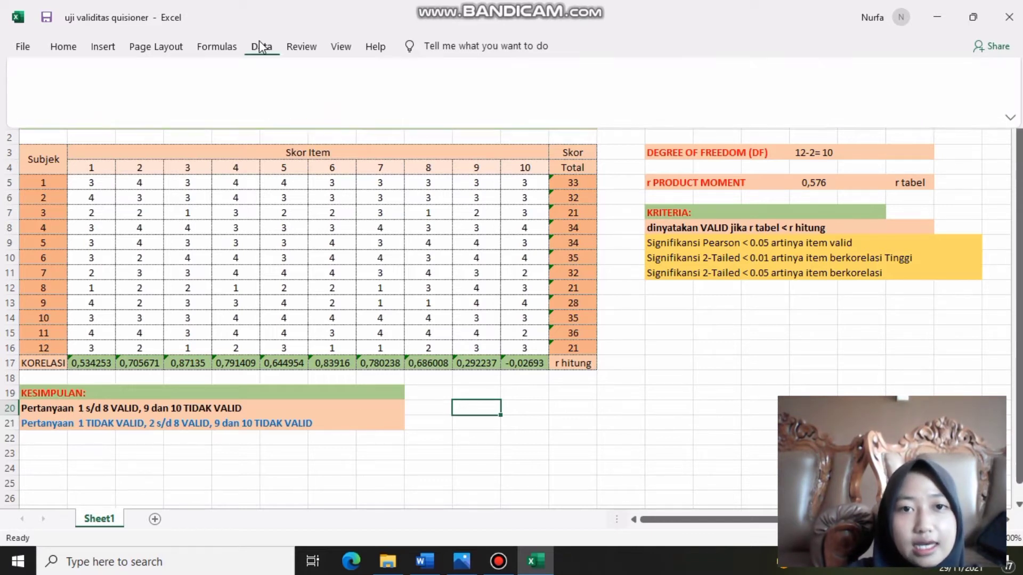
left_click(944, 72)
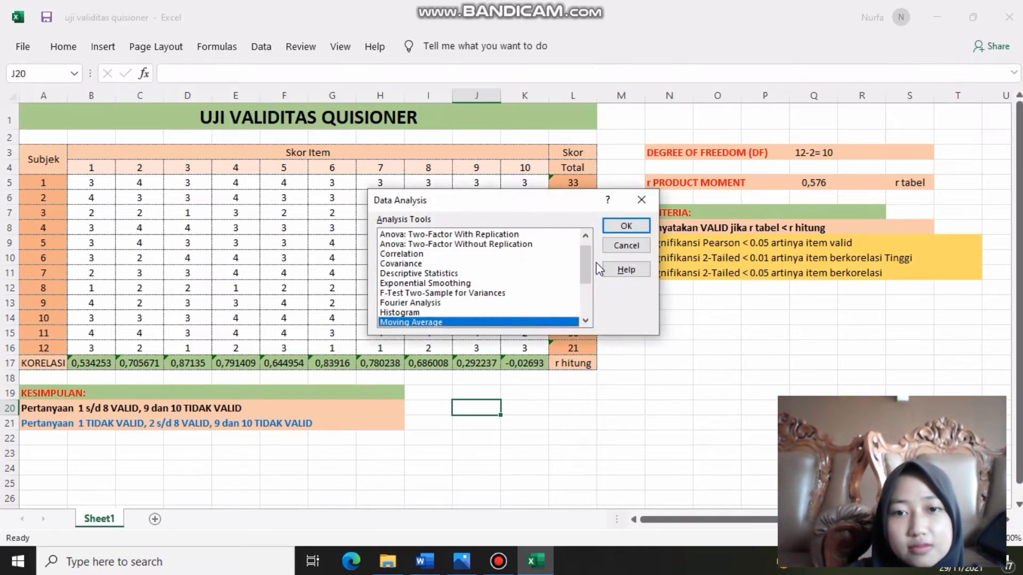
left_click_drag(586, 266, 578, 229)
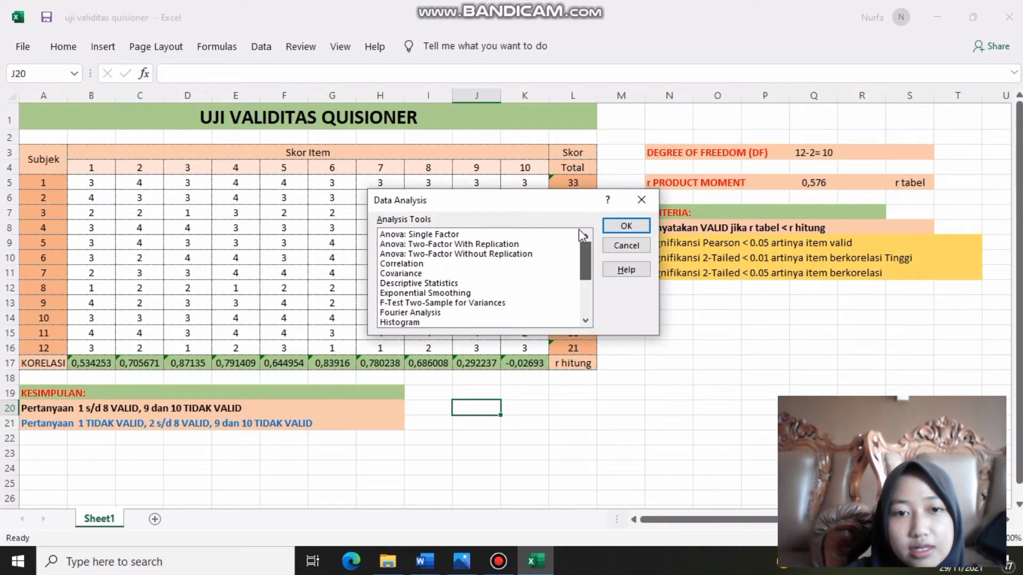
left_click(391, 265)
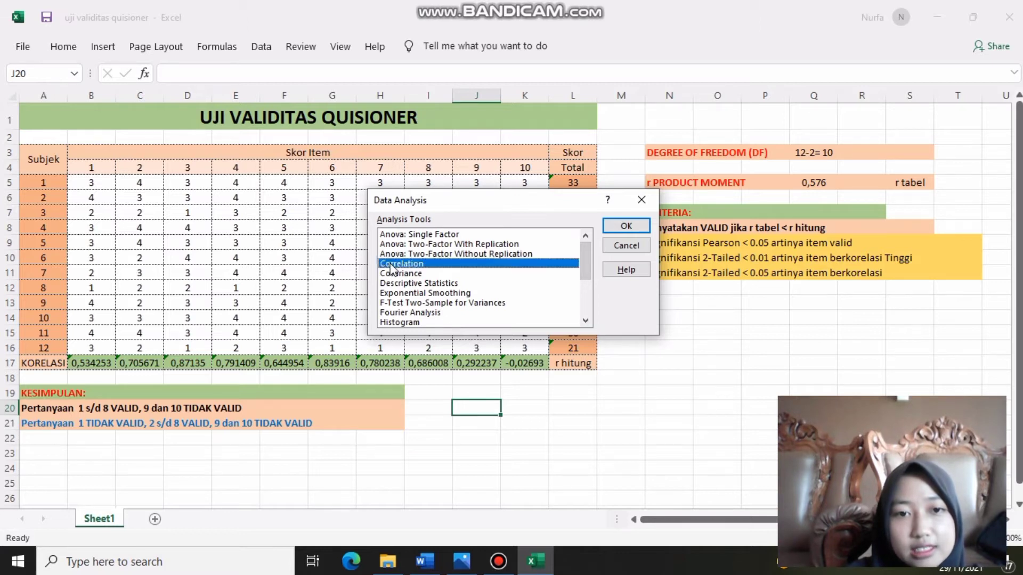
left_click(623, 225)
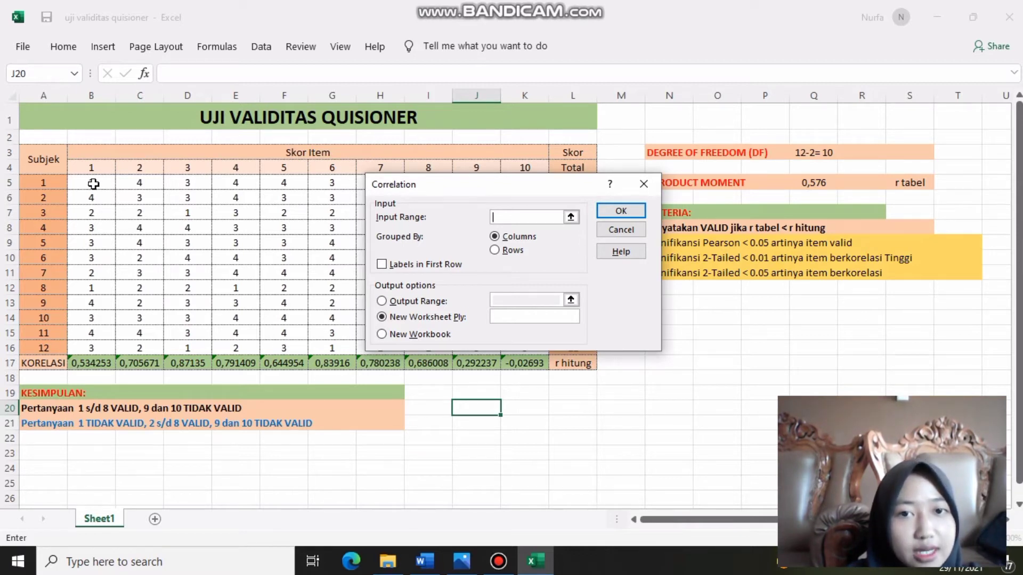
left_click_drag(92, 183, 593, 346)
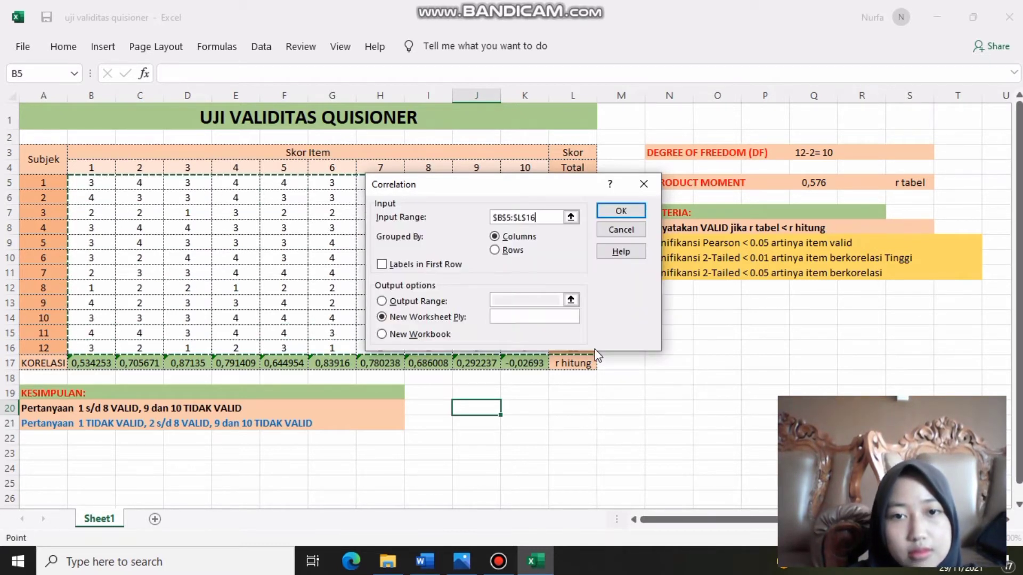
left_click(502, 315)
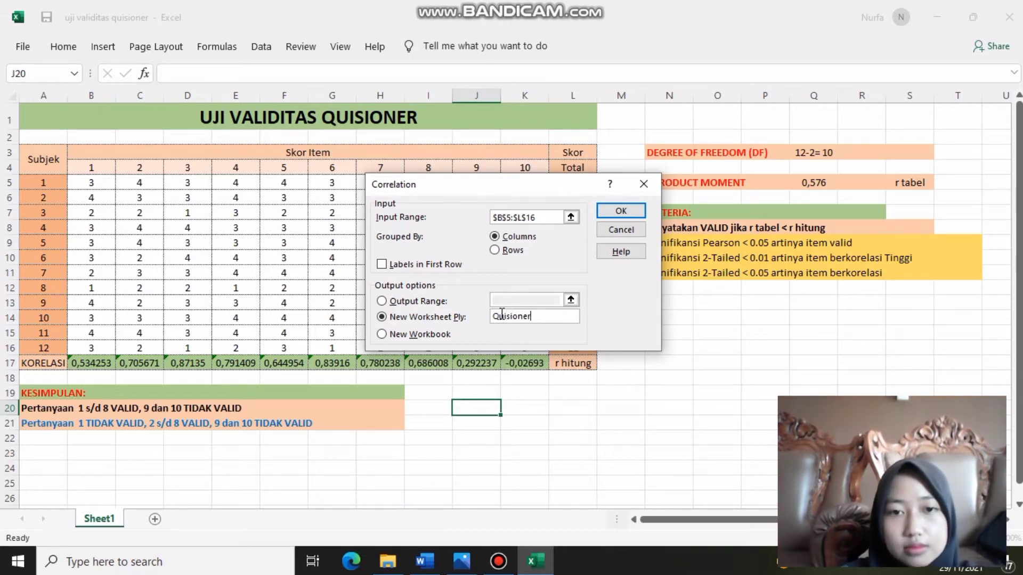
left_click(615, 213)
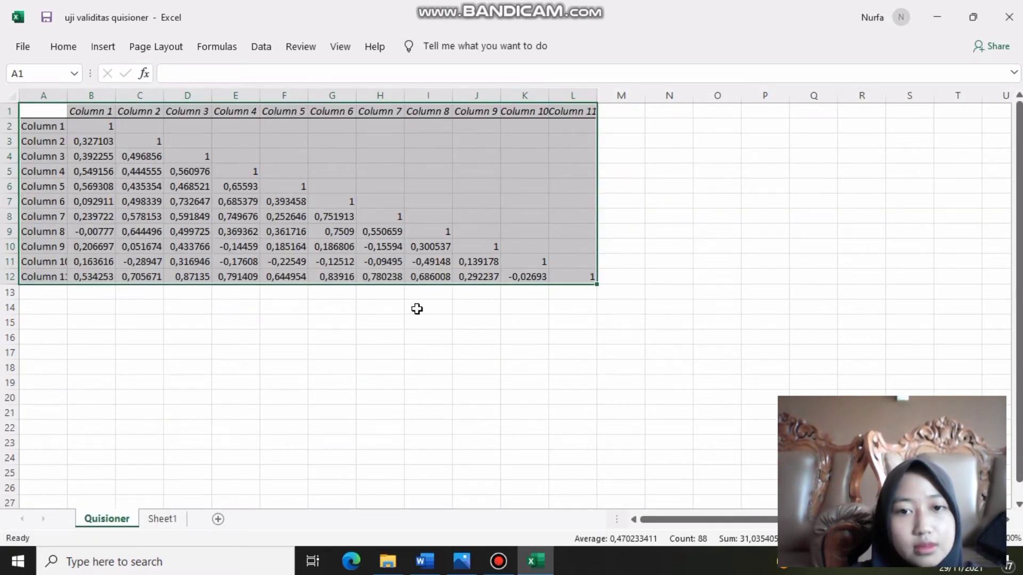
Step: Copy the Column 11 row A12:L12 of the Quisioner sheet into Sheet1 starting at A23
left_click(109, 296)
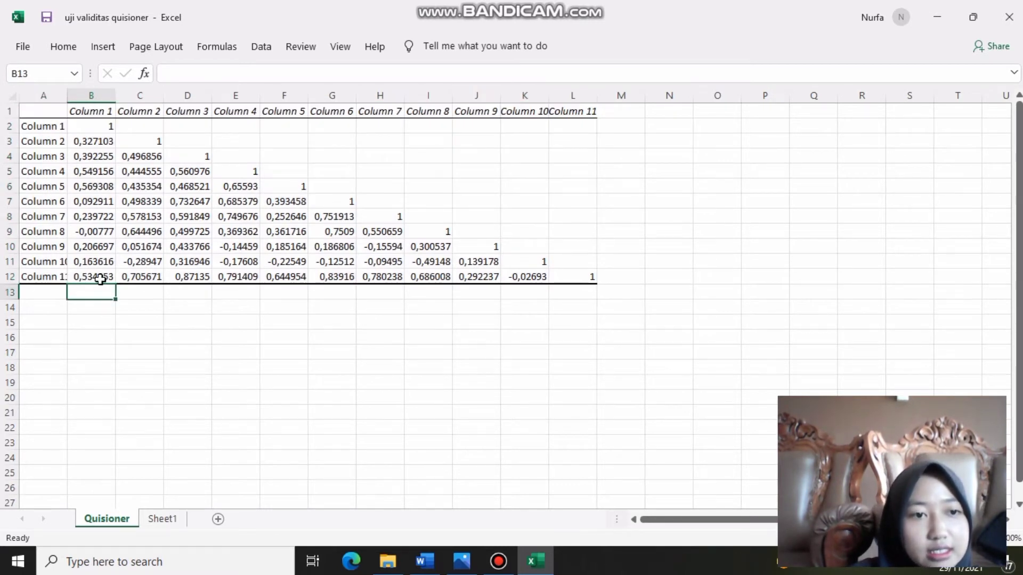
left_click(52, 277)
left_click_drag(55, 277, 574, 276)
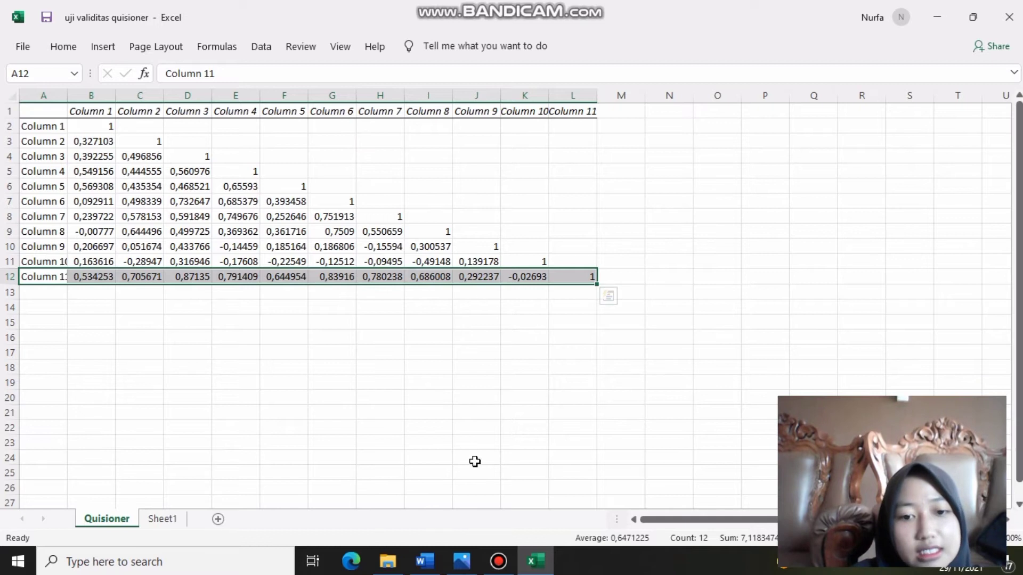
left_click(166, 520)
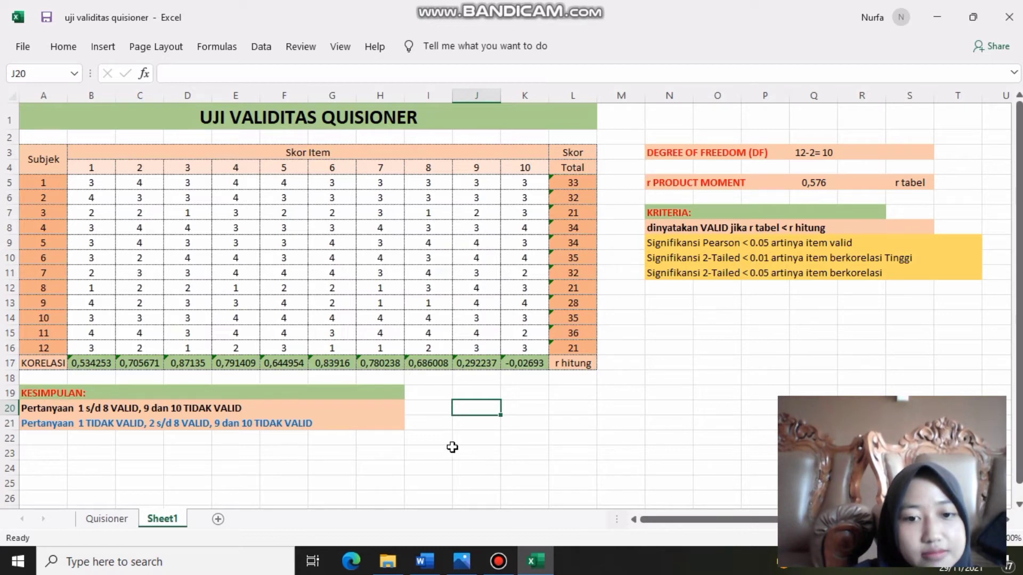
left_click(116, 520)
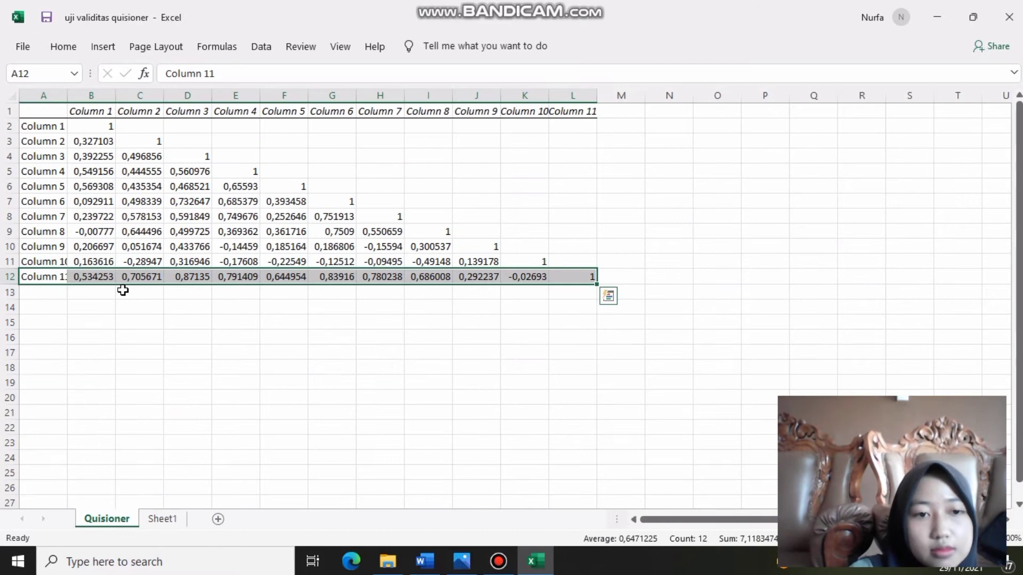
key("ctrl+c")
left_click(166, 520)
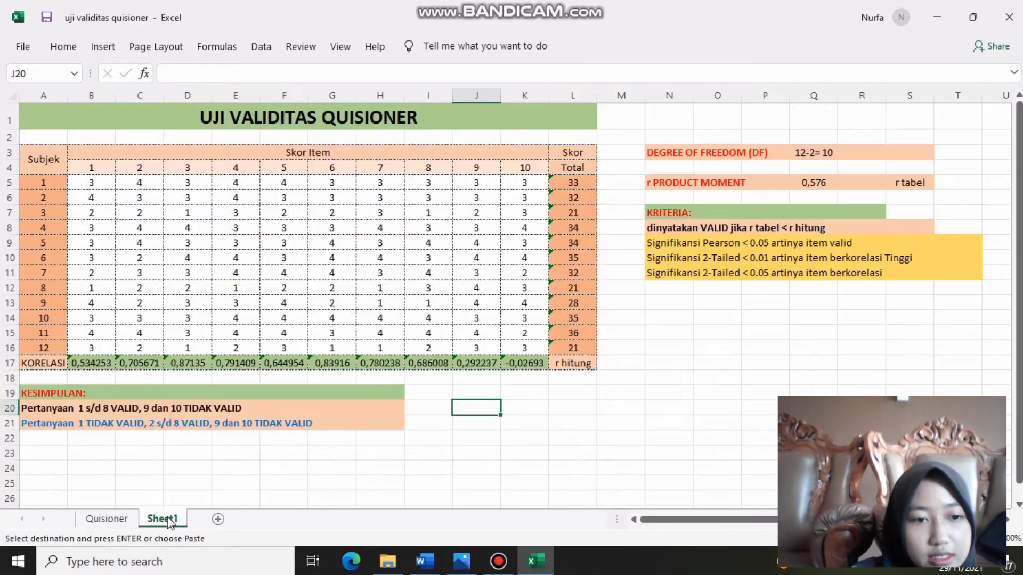
left_click(44, 454)
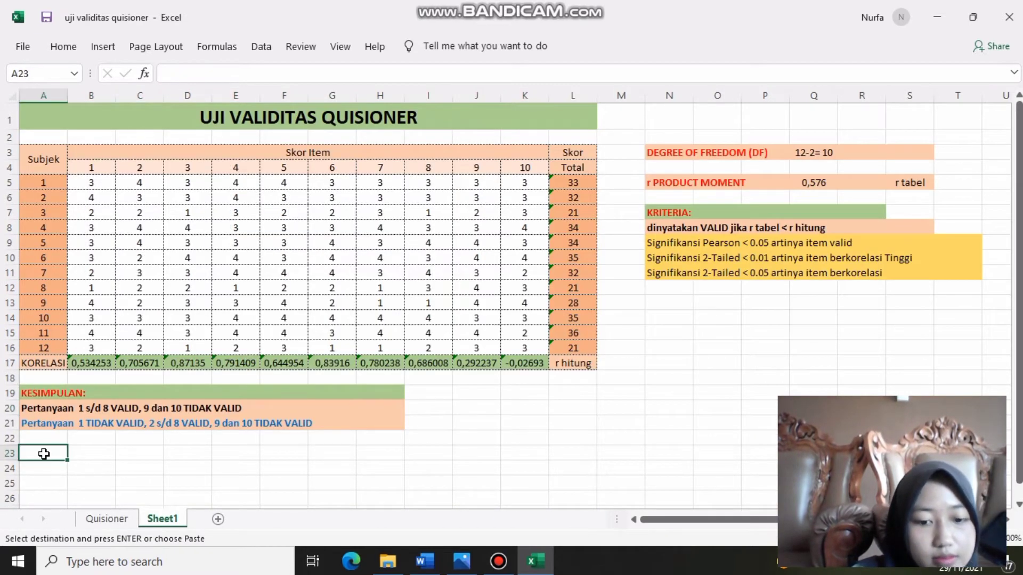
key("ctrl+v")
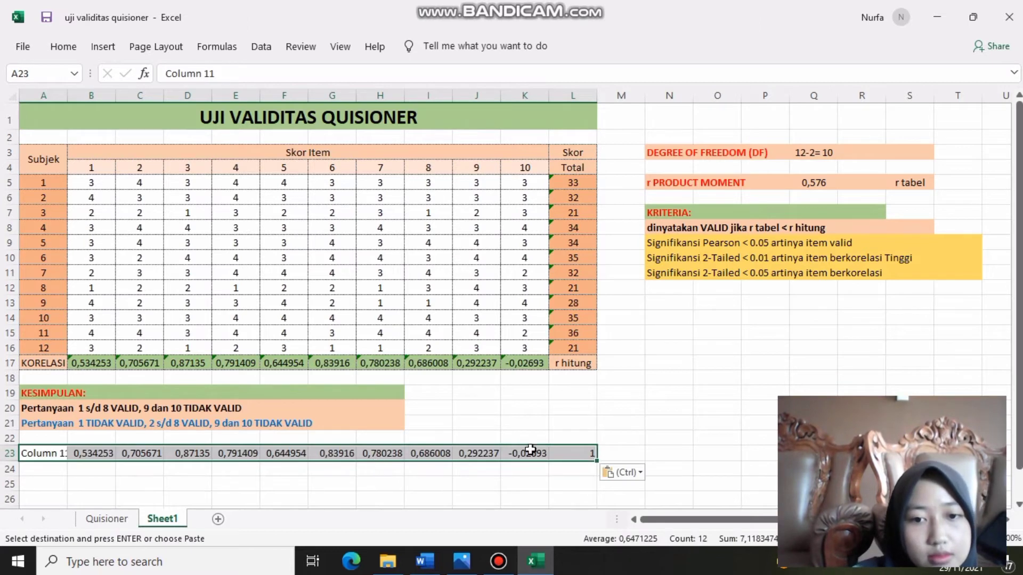
left_click(621, 451)
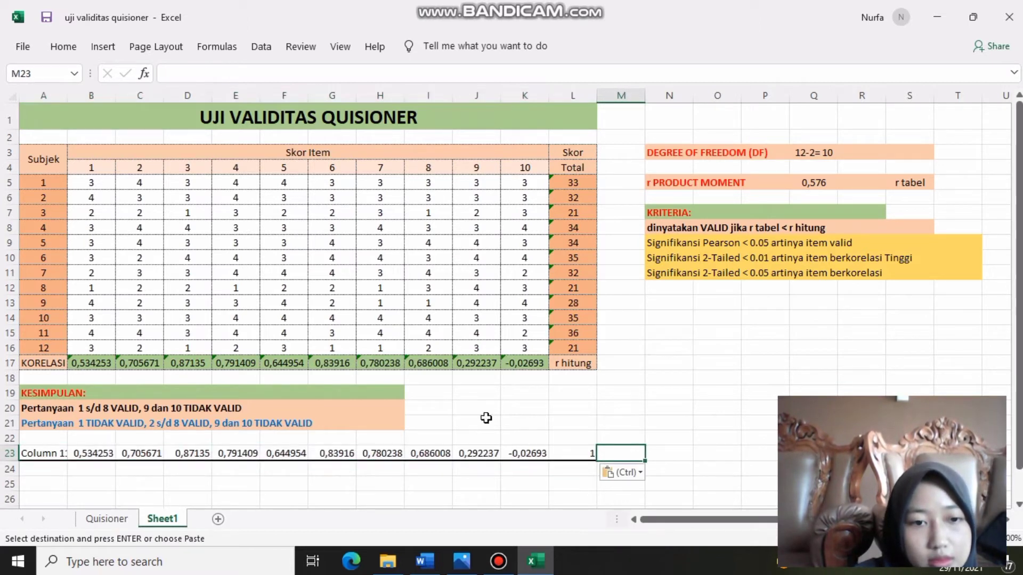
left_click(629, 421)
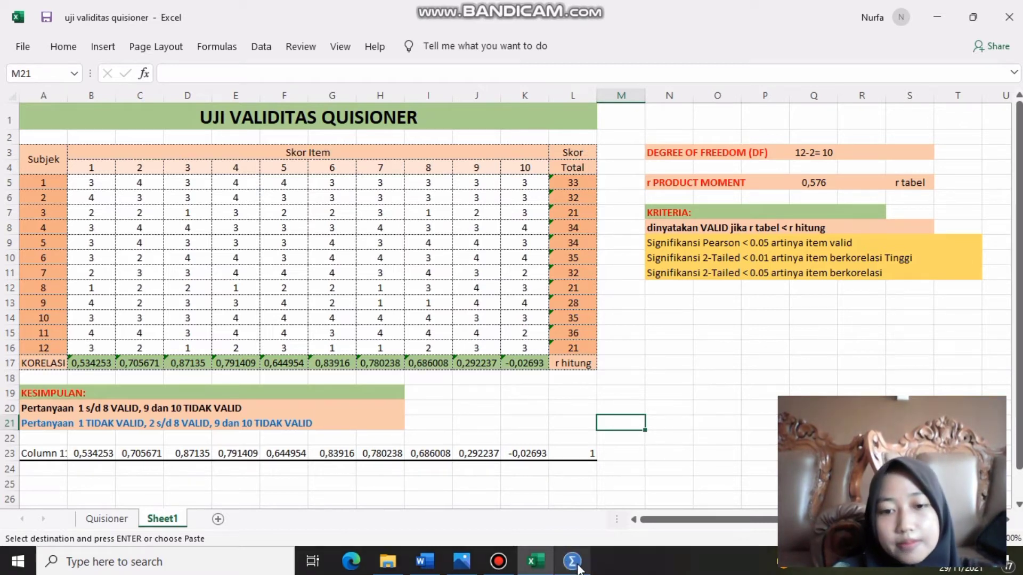
Step: Copy the item scores and totals in B5:L16 of Sheet1 in Excel
left_click(574, 565)
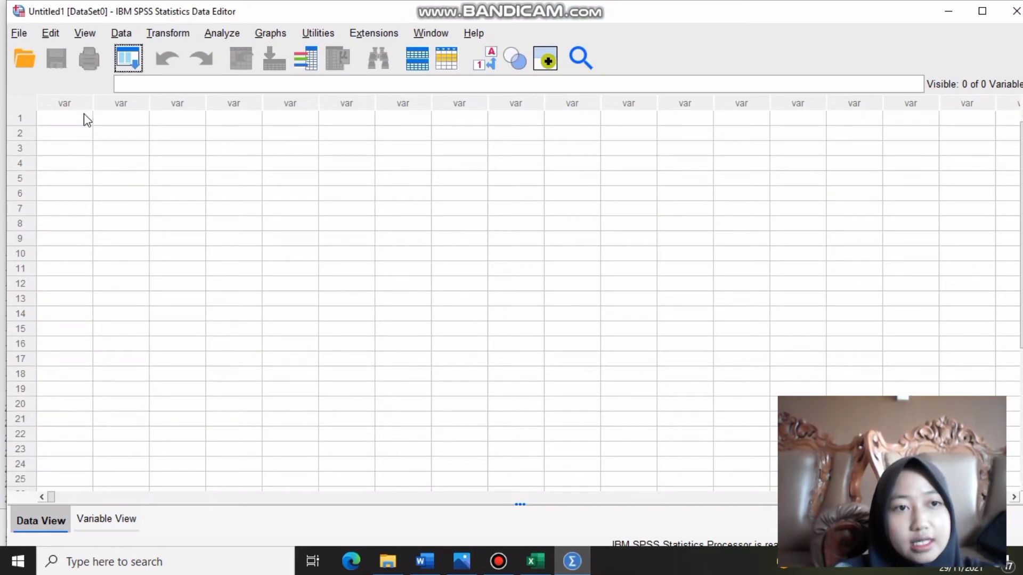
left_click(536, 561)
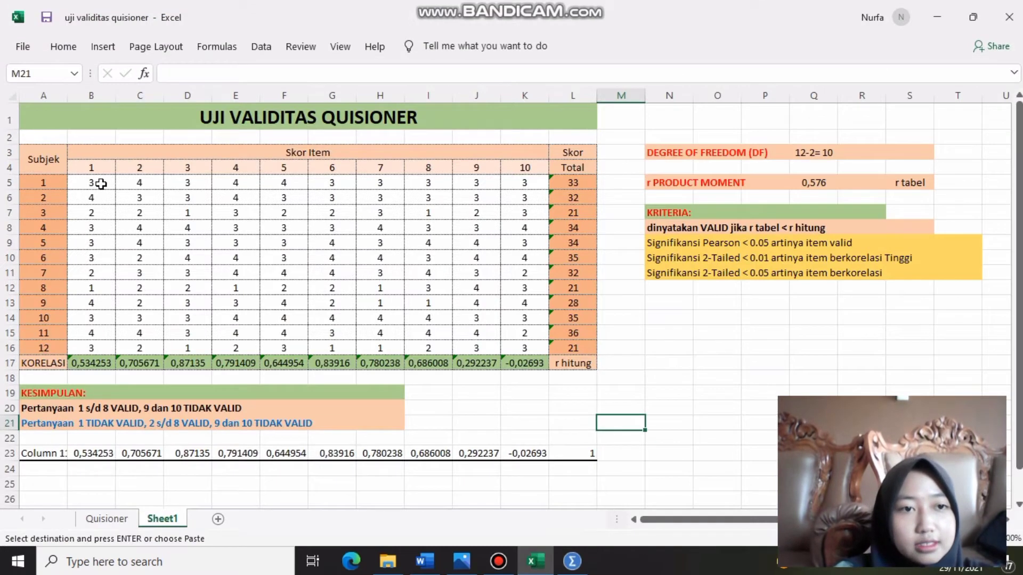
left_click_drag(91, 182, 583, 348)
left_click(583, 344)
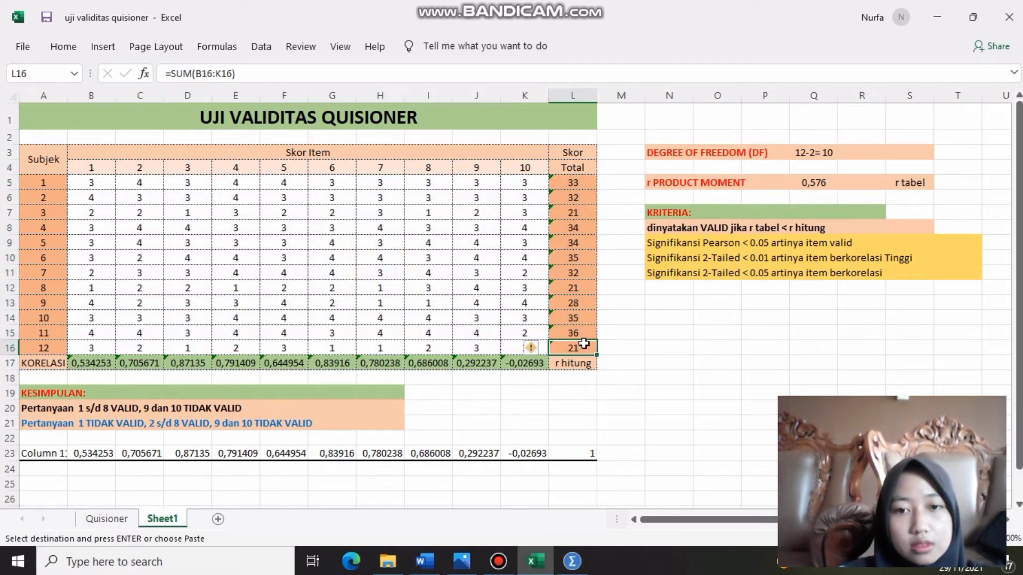
key("shift+F10")
left_click(90, 176)
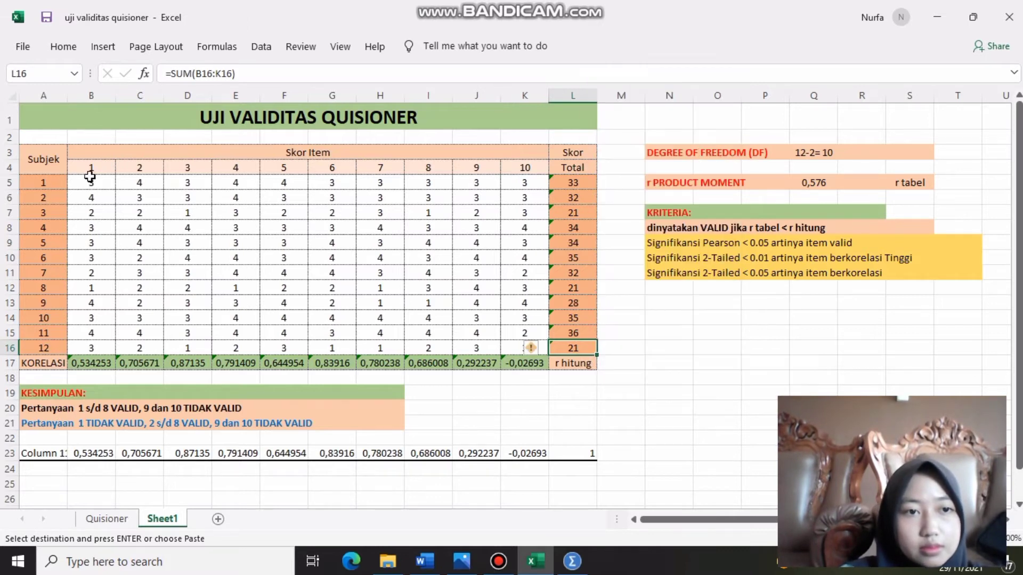
left_click_drag(89, 184, 570, 343)
right_click(569, 347)
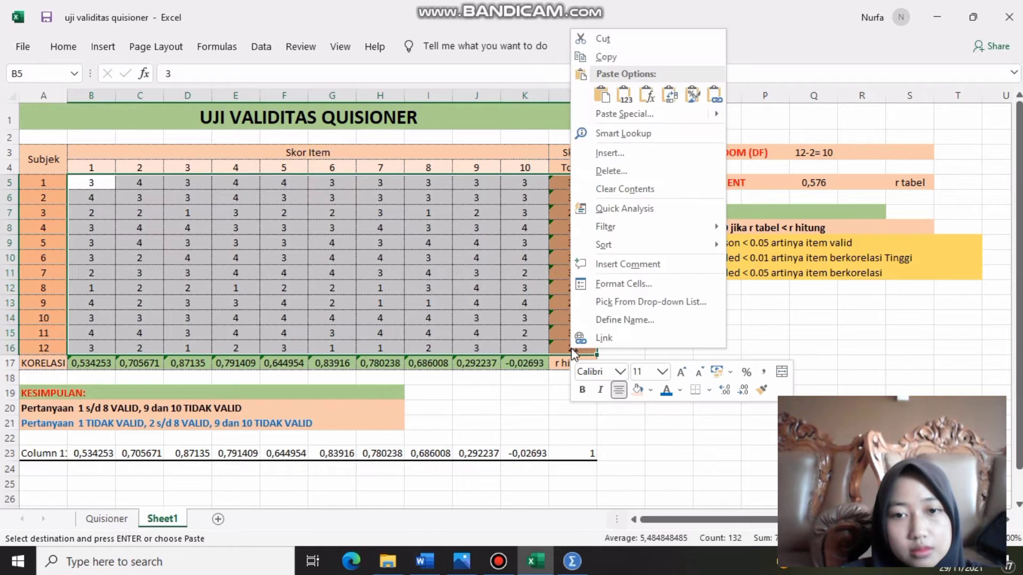
left_click(608, 60)
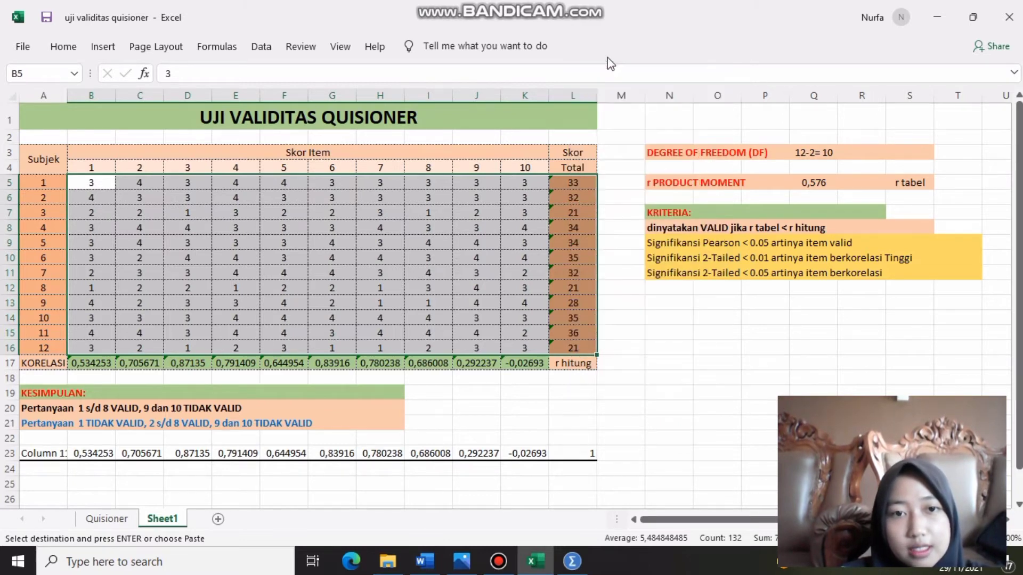
Step: Switch to SPSS and paste the copied scores into the empty data set, starting at the first case of the first variable
left_click(571, 562)
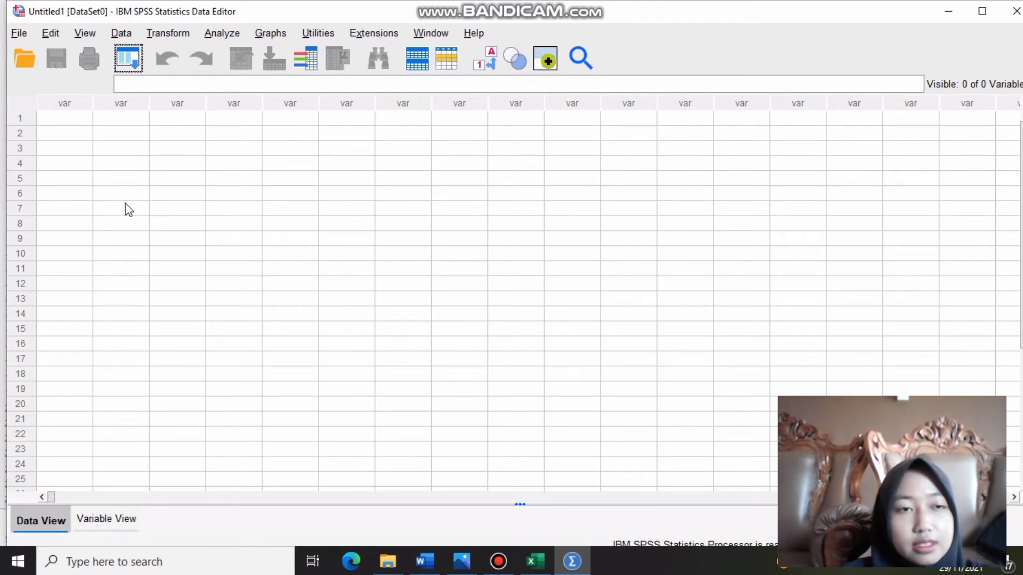
left_click(73, 123)
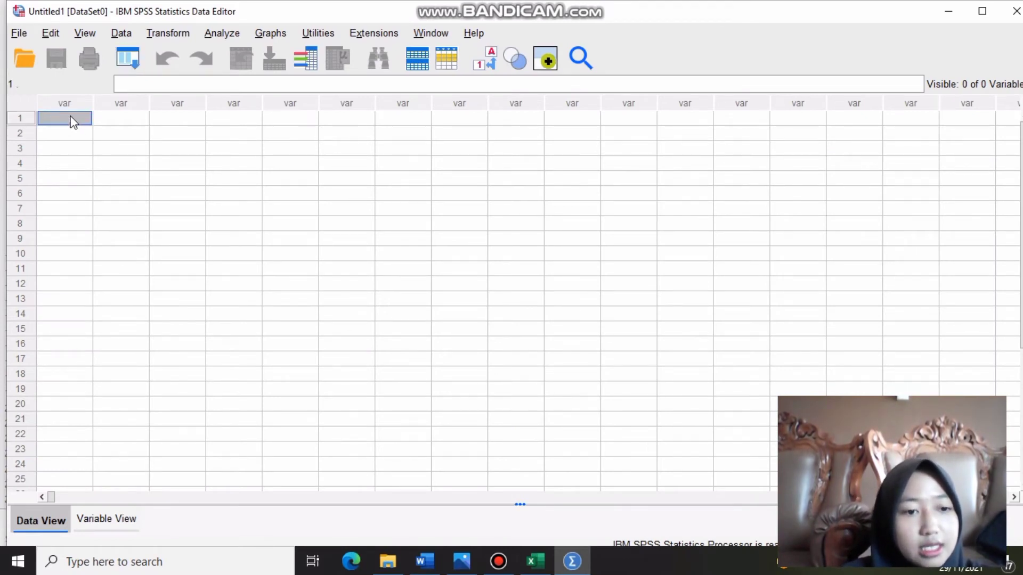
right_click(71, 113)
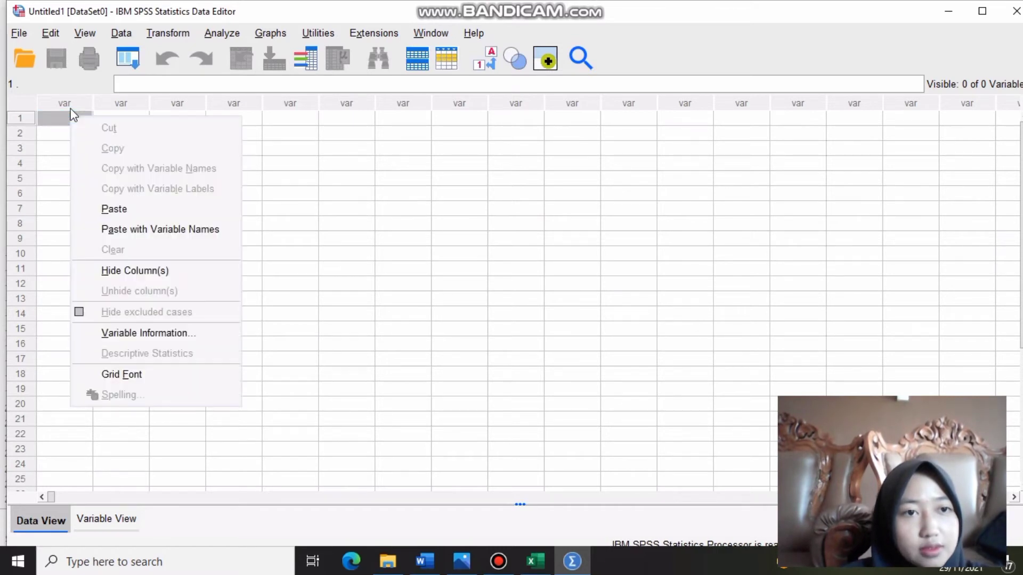
left_click(125, 202)
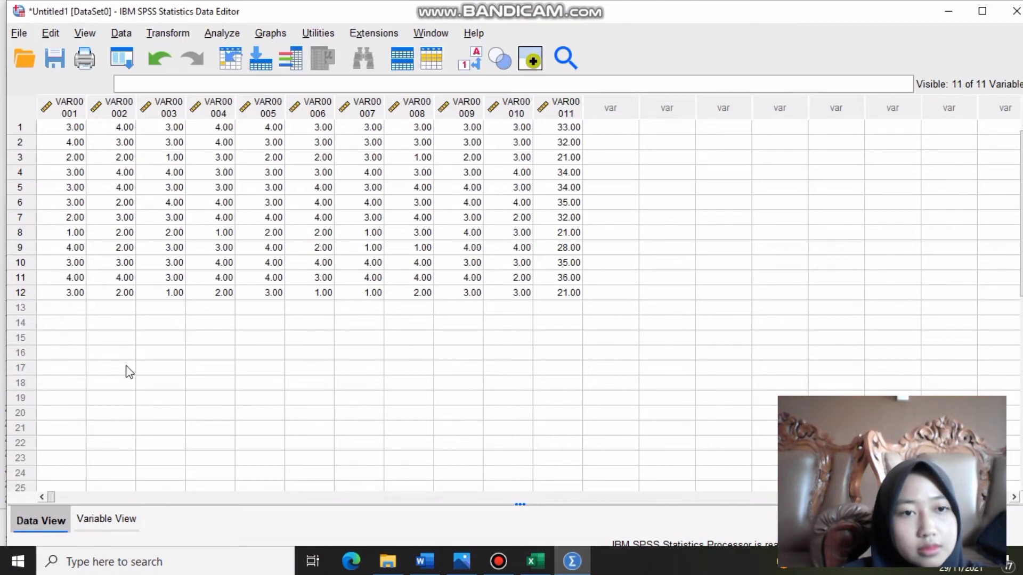
Step: Rename the first variable X1 in the variable definitions
left_click(116, 521)
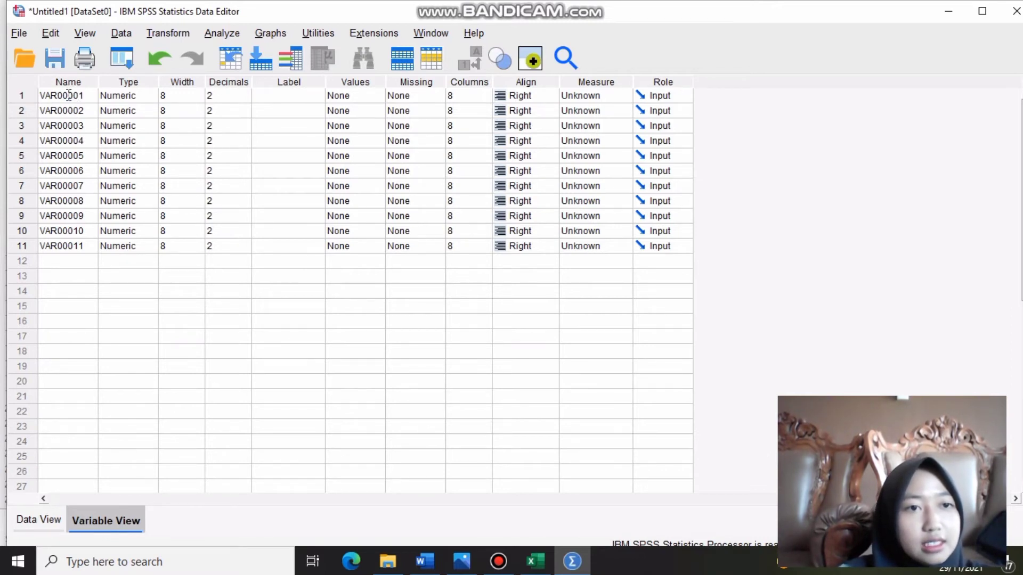
left_click(68, 95)
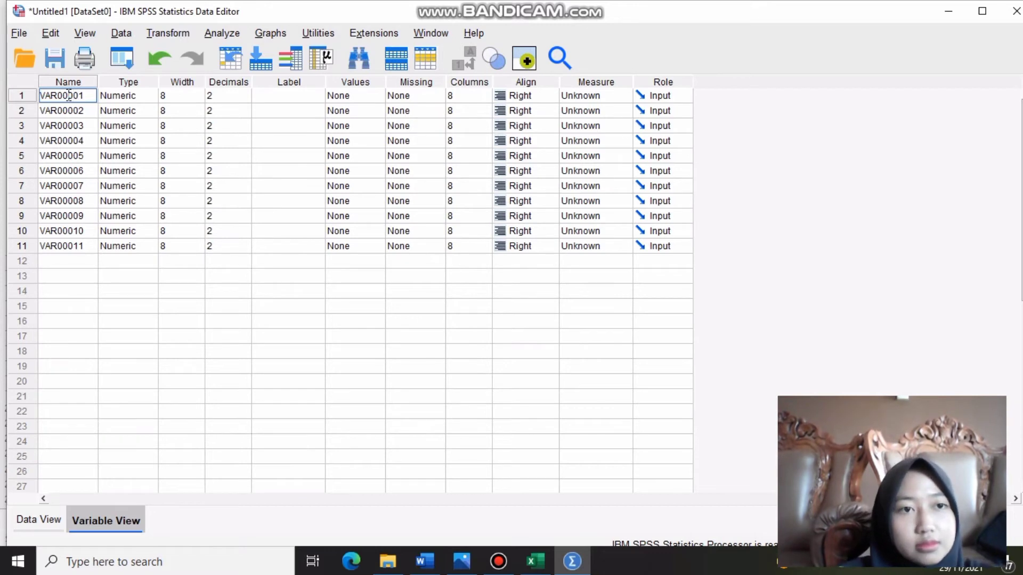
key("BackSpace")
key("BackSpace")
key("BackSpace")
key("BackSpace")
key("BackSpace")
key("BackSpace")
key("BackSpace")
key("BackSpace")
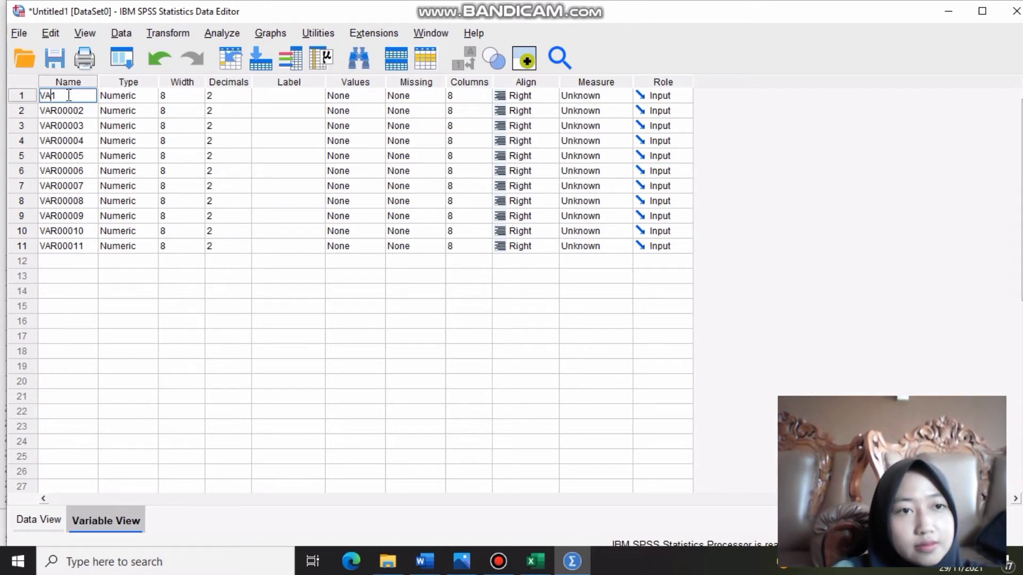
type("X1")
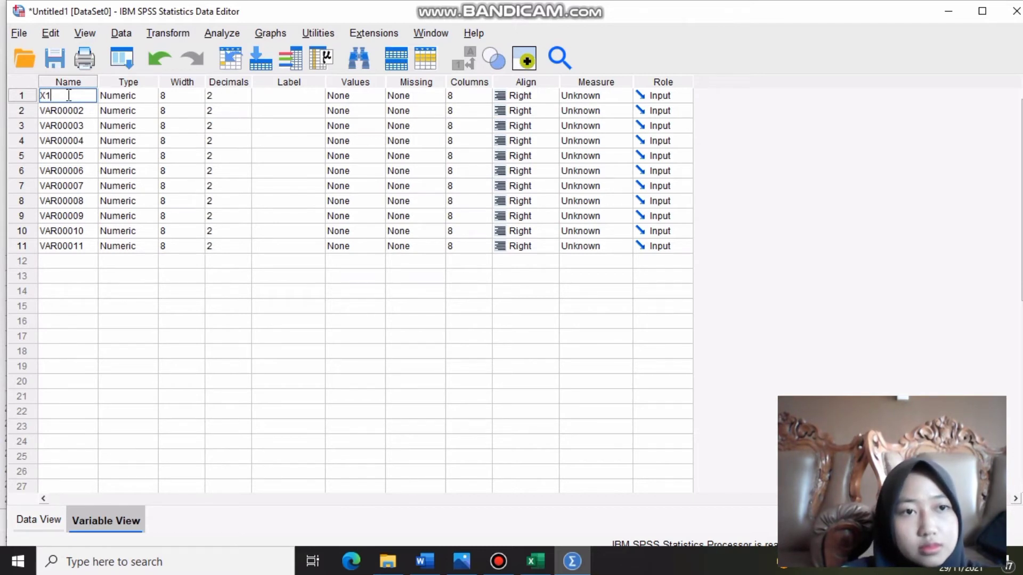
key("Return")
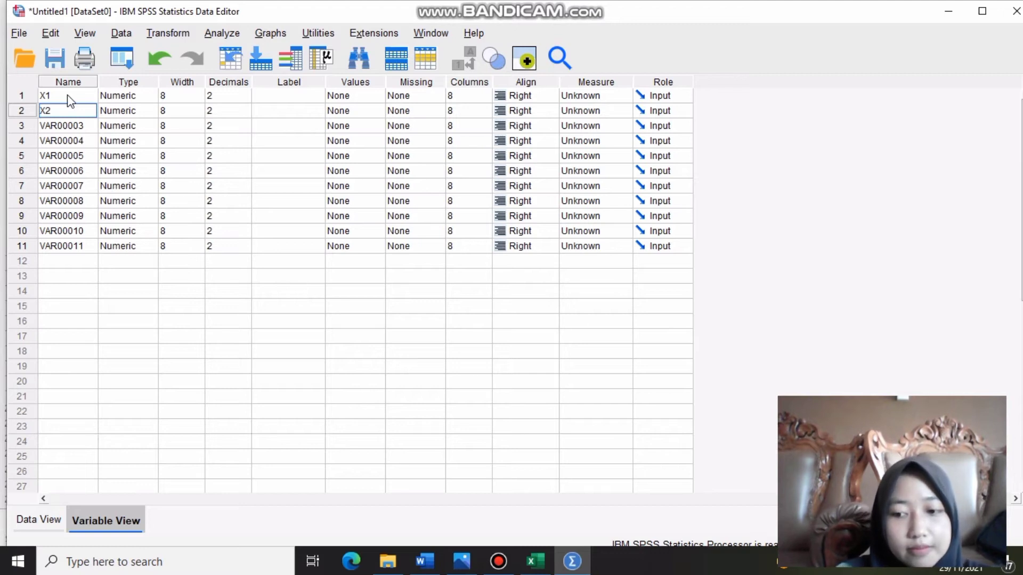
Step: Rename the second to fifth variables X2, X3, X4 and X5
key("Return")
type("X3")
key("Return")
type("X4")
key("Return")
type("X")
key("Return")
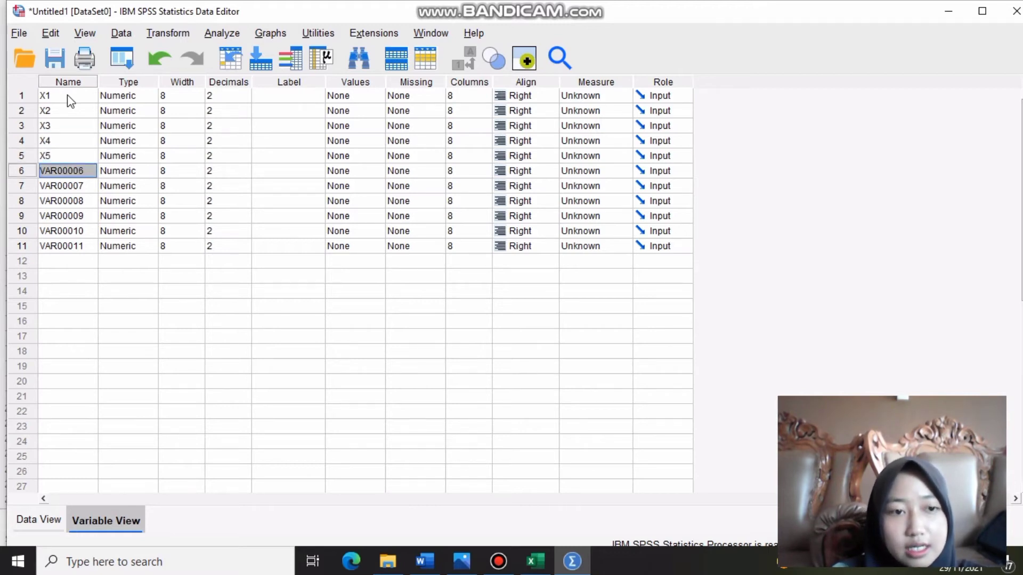
Step: Rename the sixth to eighth variables X6, X7 and X8
type("X6")
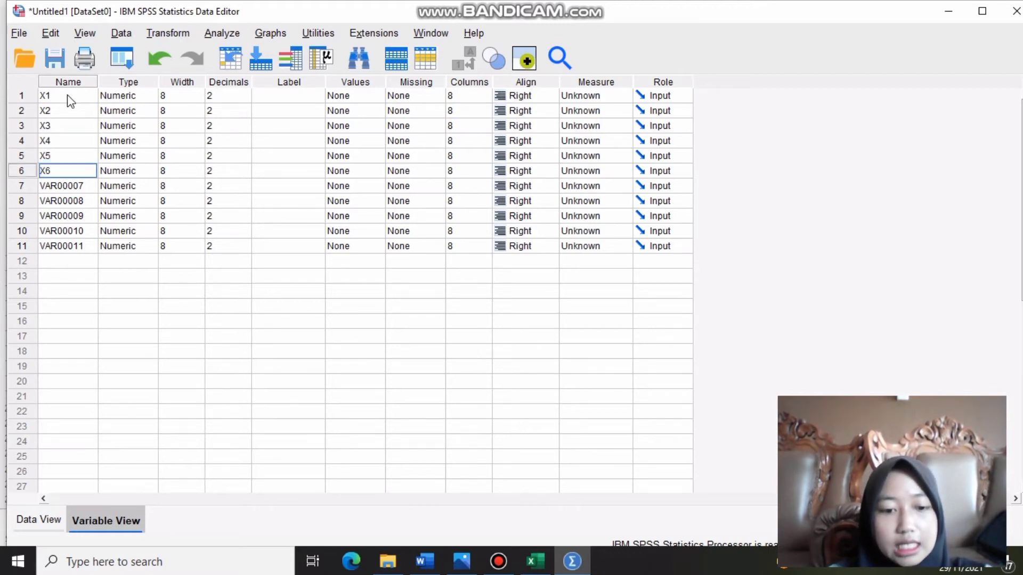
key("Return")
type("X7")
key("Return")
type("X8")
key("Return")
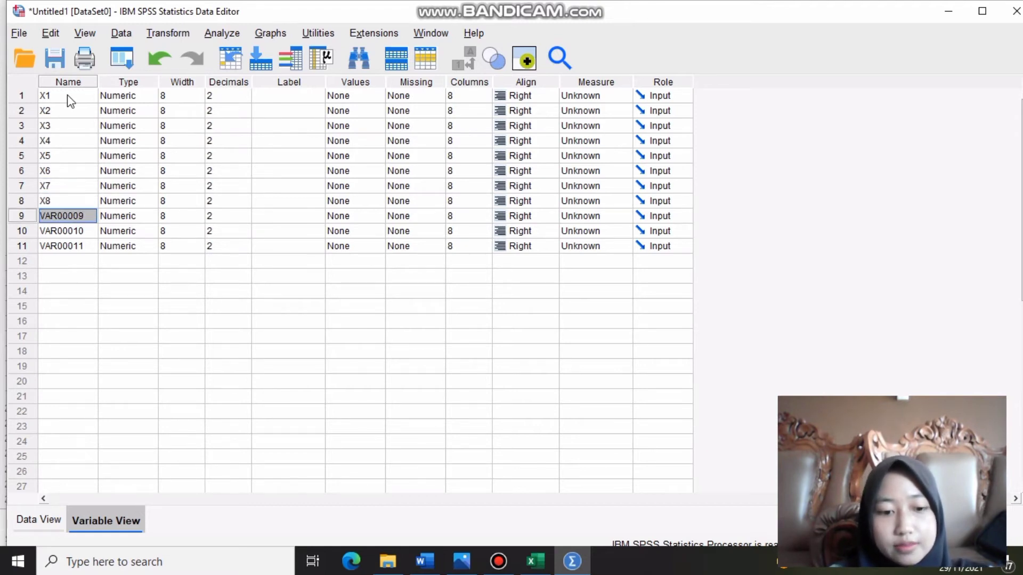
Step: Rename the ninth and tenth variables X9 and X10, and the eleventh TOTAL
type("X")
key("Return")
type("X")
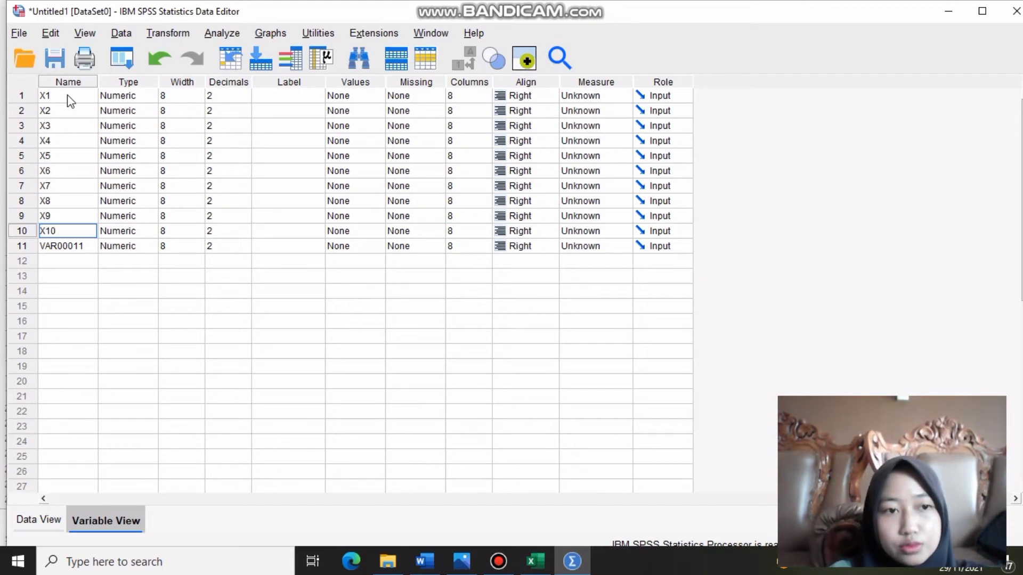
key("Return")
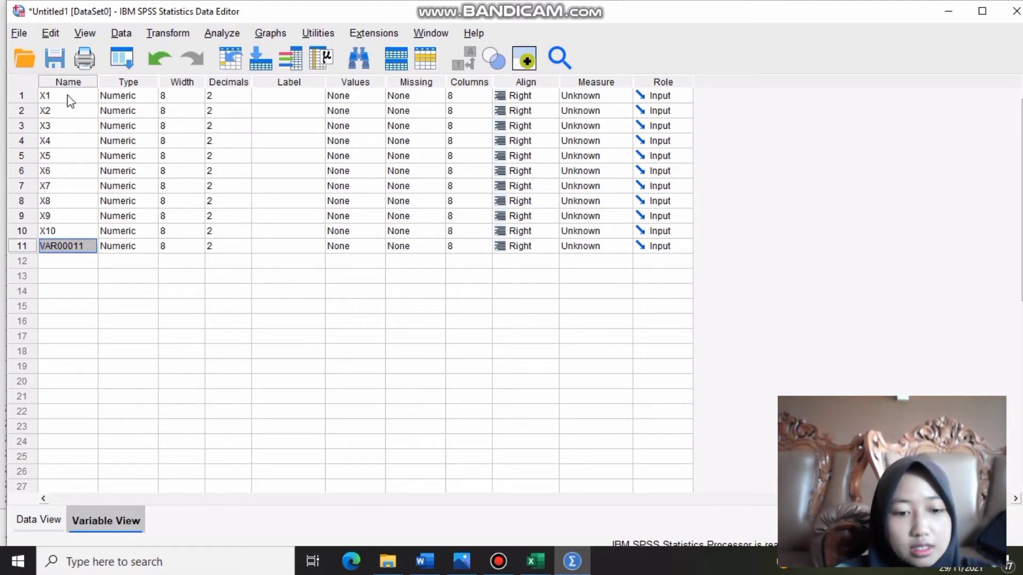
type("TOTAL")
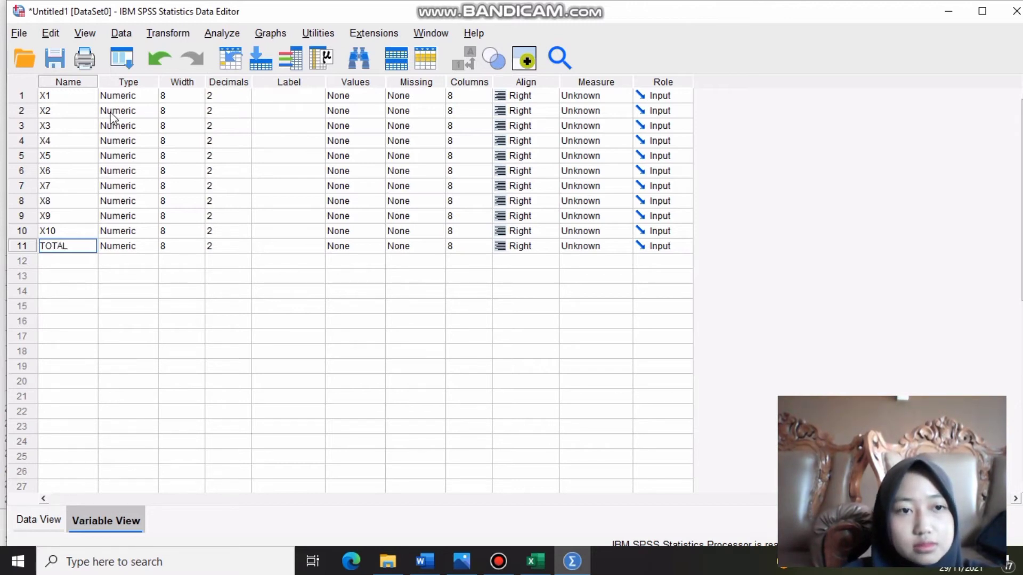
key("Return")
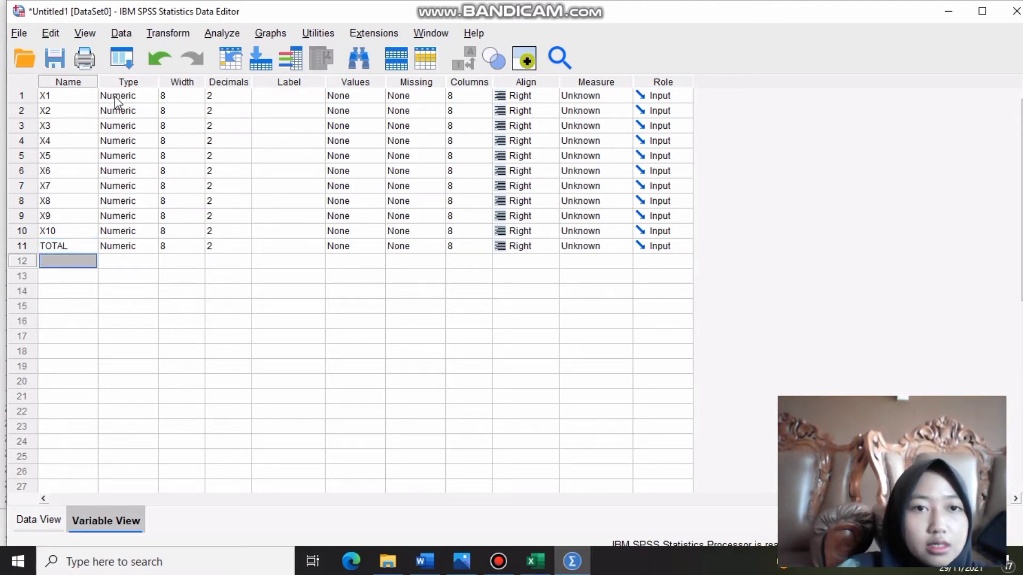
Step: Set the numeric variable type of X1 to width 2 with 0 decimal places
left_click(147, 99)
left_click(154, 96)
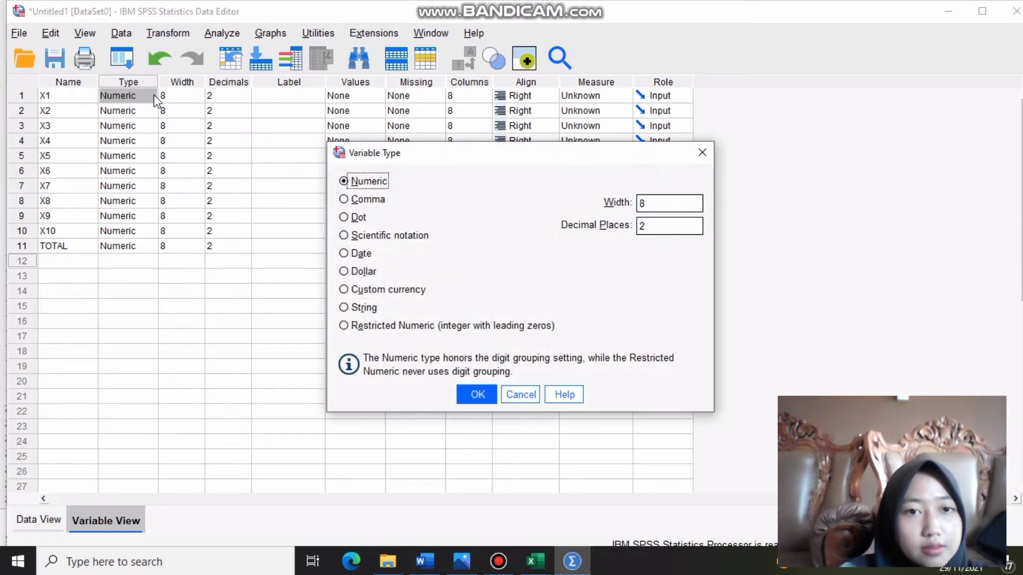
left_click(662, 203)
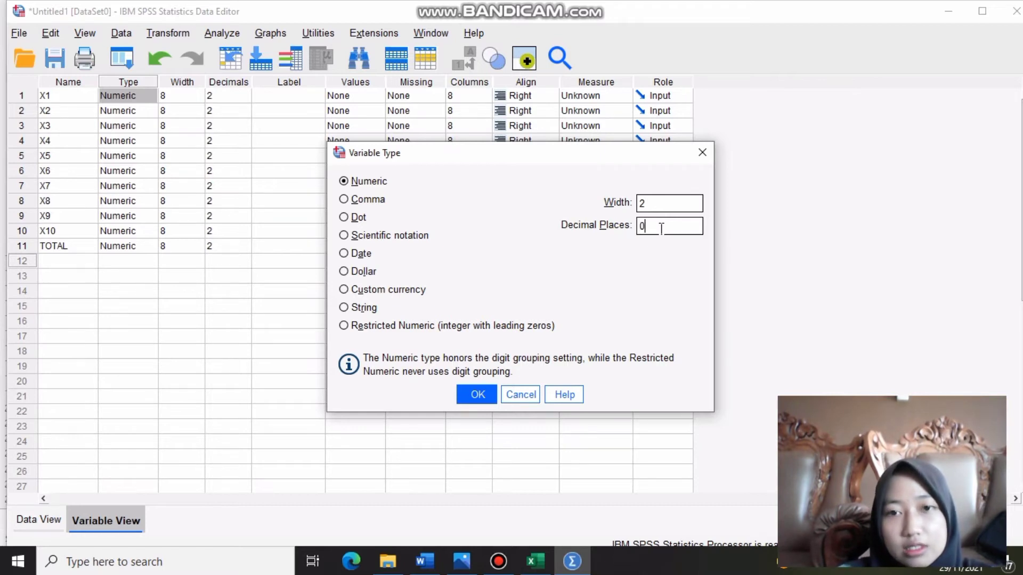
left_click(477, 395)
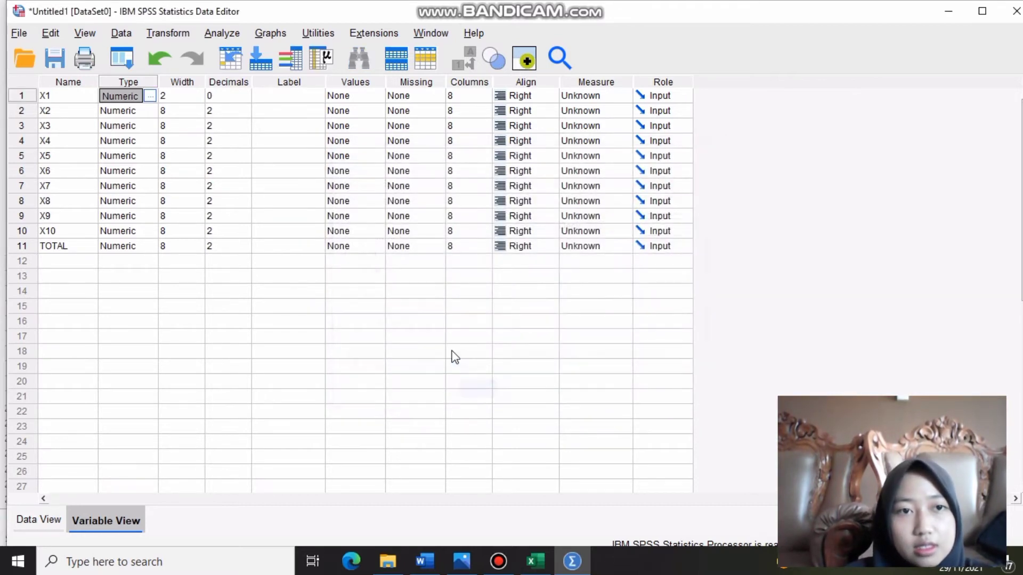
Step: Set the numeric variable types of X2 and X3 to width 2 with 0 decimal places
left_click(136, 111)
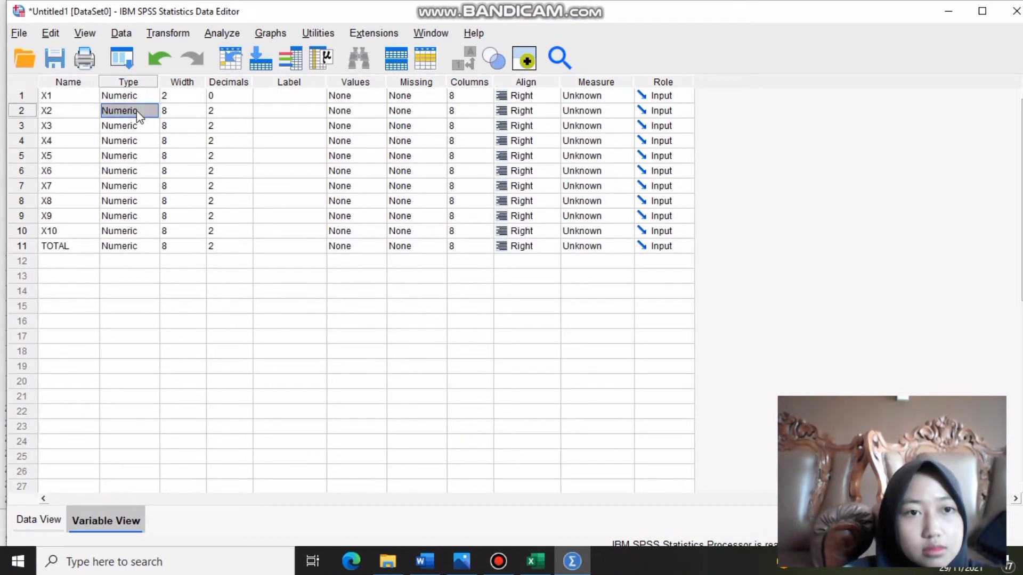
left_click(154, 113)
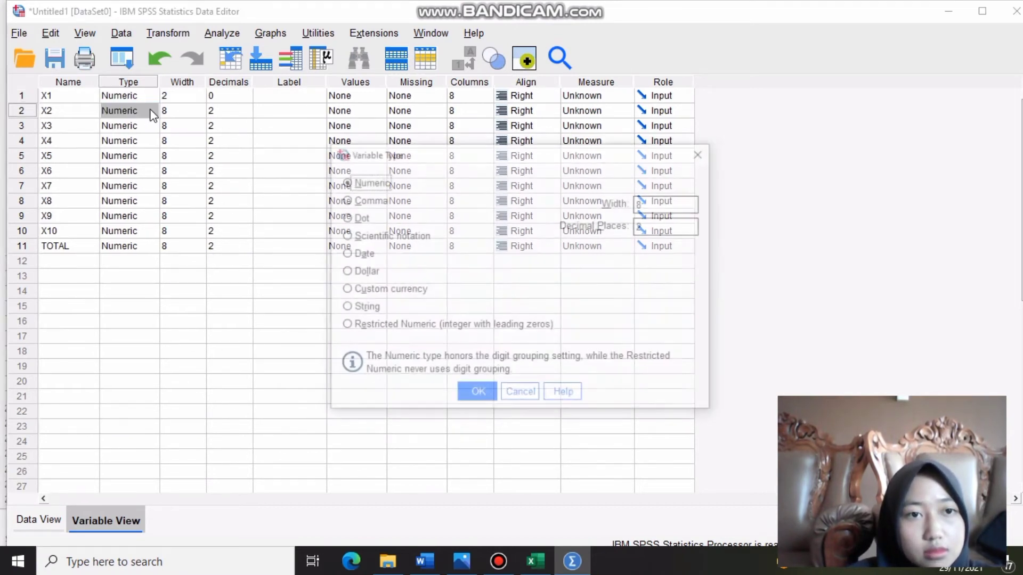
left_click(658, 204)
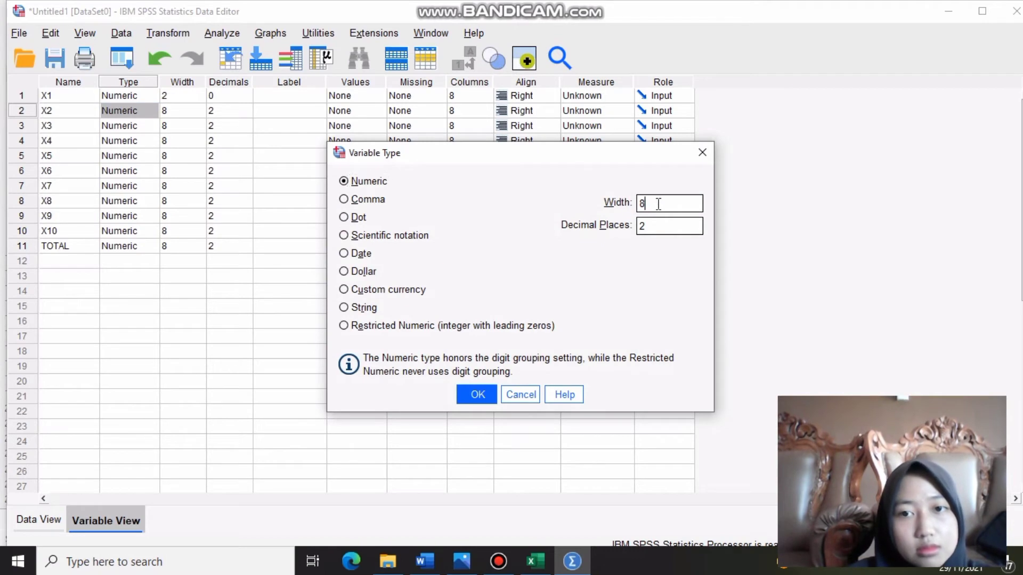
type("2")
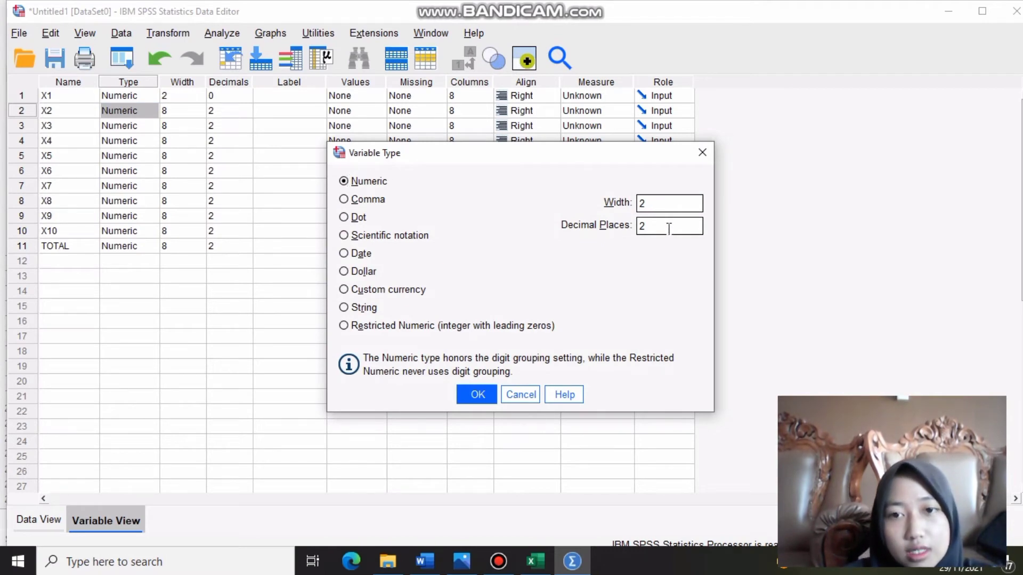
key("BackSpace")
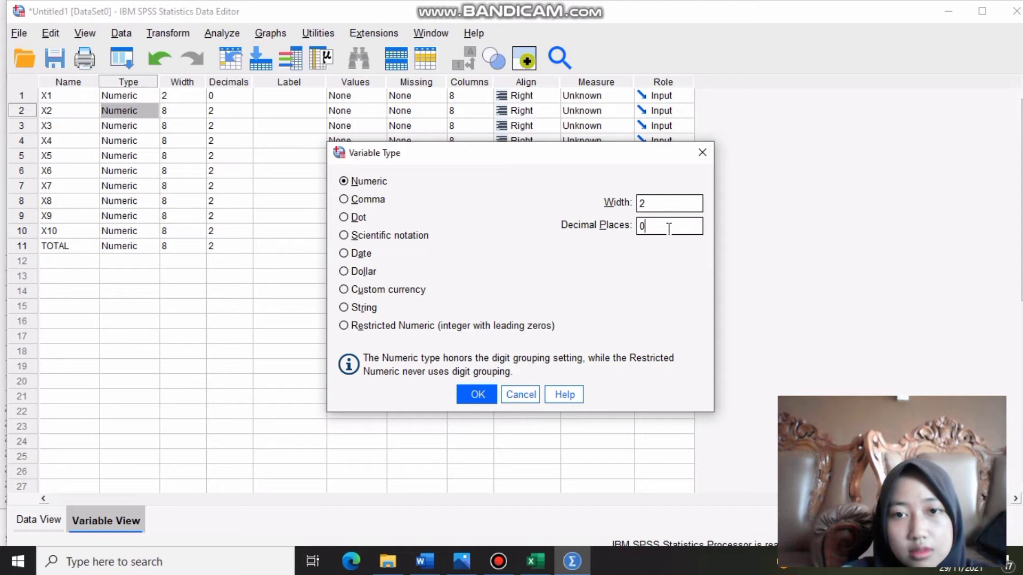
key("Return")
left_click(134, 126)
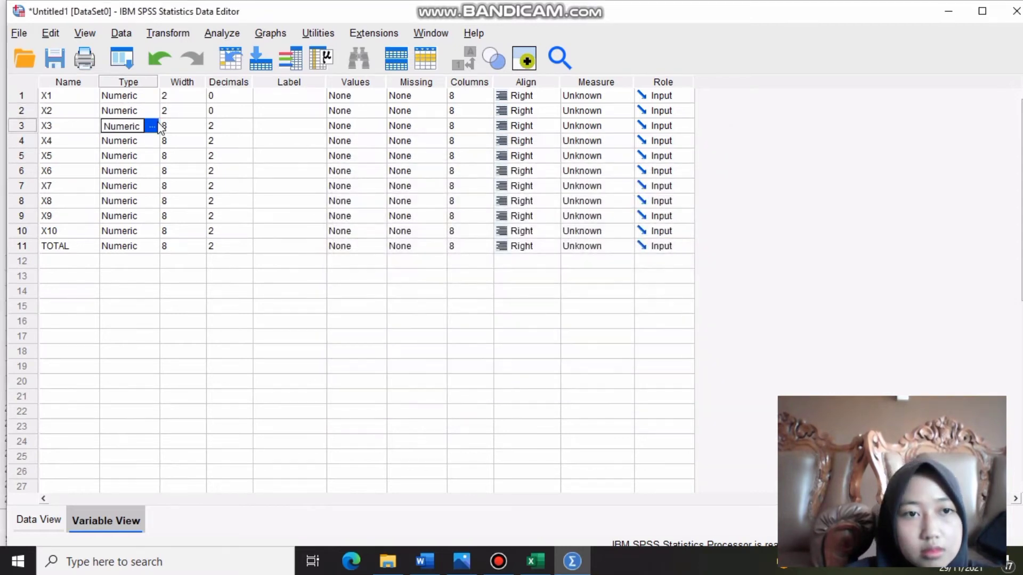
left_click(152, 126)
left_click(650, 207)
left_click(478, 394)
Step: Set the numeric variable types of X4 and X5 to width 2 with 0 decimal places
left_click(152, 140)
left_click(152, 141)
type("2")
key("Tab")
key("BackSpace")
key("Return")
left_click(153, 155)
left_click(153, 155)
type("2")
key("Tab")
key("BackSpace")
key("Return")
Step: Set the numeric variable types of X6 and X7 to width 2 with 0 decimal places
left_click(152, 171)
left_click(153, 171)
type("2")
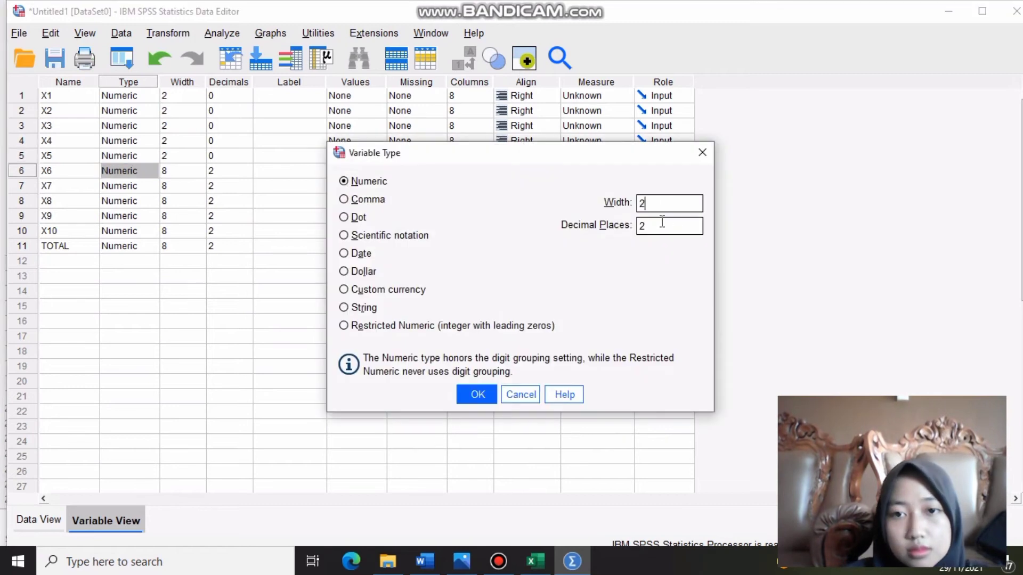
key("Tab")
key("BackSpace")
key("Return")
left_click(145, 186)
left_click(151, 185)
type("2")
key("Tab")
key("BackSpace")
key("Return")
Step: Set the numeric variable types of X8 and X9 to width 2 with 0 decimal places
left_click(153, 200)
left_click(152, 201)
type("2")
key("Tab")
key("BackSpace")
key("Return")
left_click(152, 216)
type("2")
key("Tab")
key("BackSpace")
left_click(480, 390)
Step: Set the numeric variable types of X10 and TOTAL to width 2 with 0 decimal places, and return to the data values
left_click(153, 230)
left_click(152, 231)
type("2")
key("Tab")
key("BackSpace")
key("Return")
left_click(153, 245)
left_click(152, 246)
type("2")
key("Tab")
key("BackSpace")
left_click(476, 393)
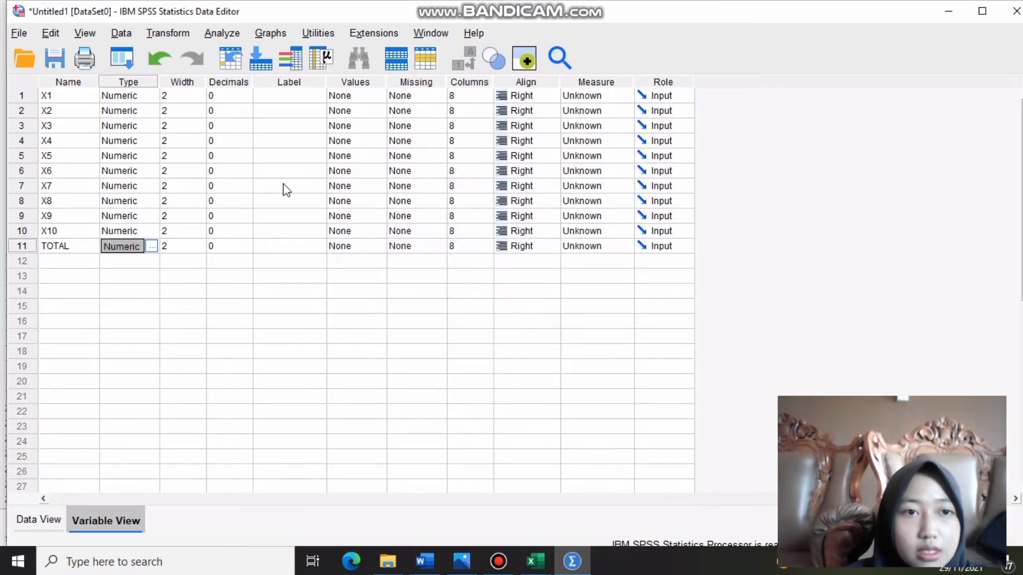
left_click(127, 276)
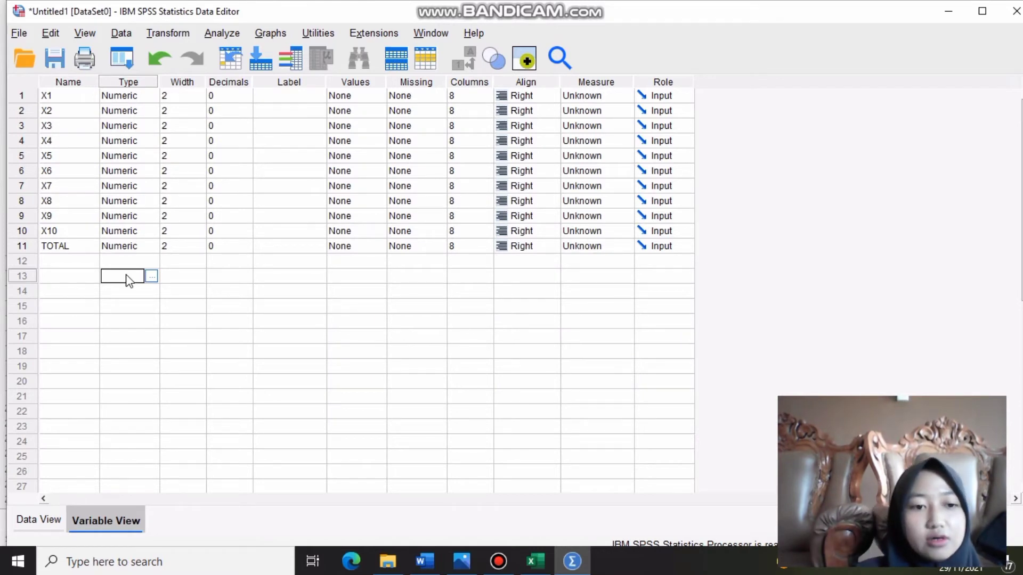
left_click(43, 516)
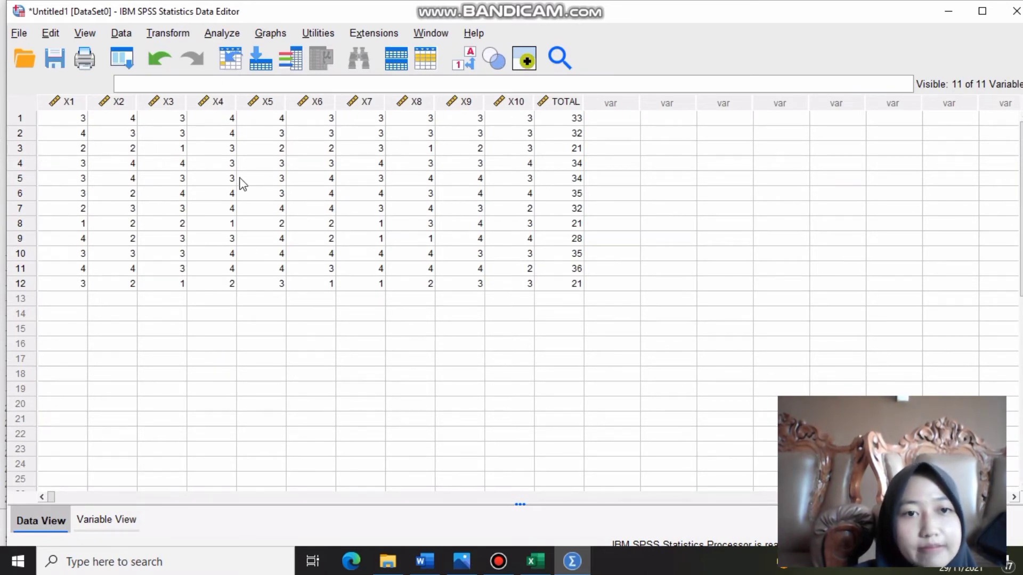
Step: In the variable definitions, enter the labels X1, X2, X3, X4 and X5 for the first five variables
left_click(109, 520)
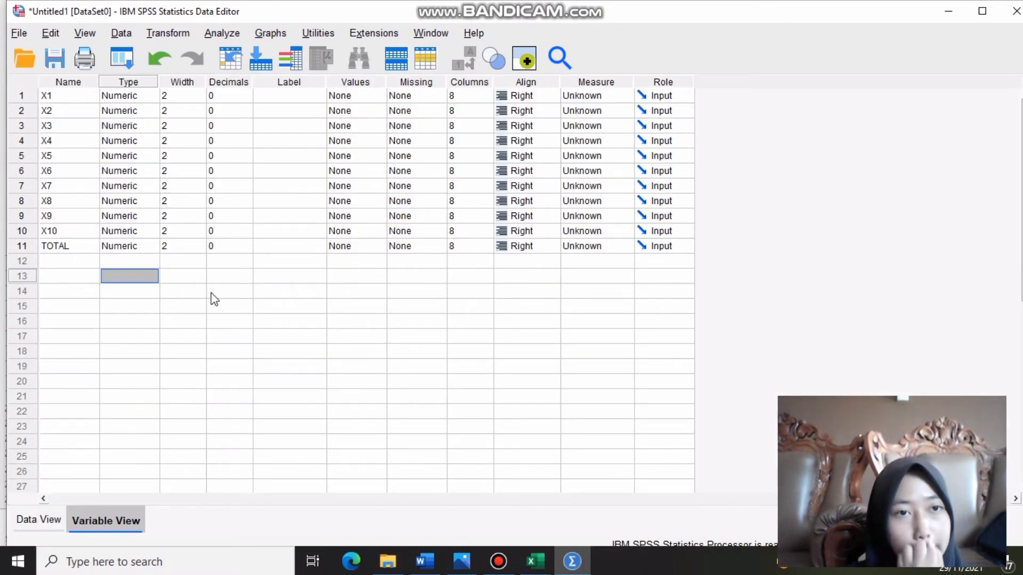
left_click(282, 95)
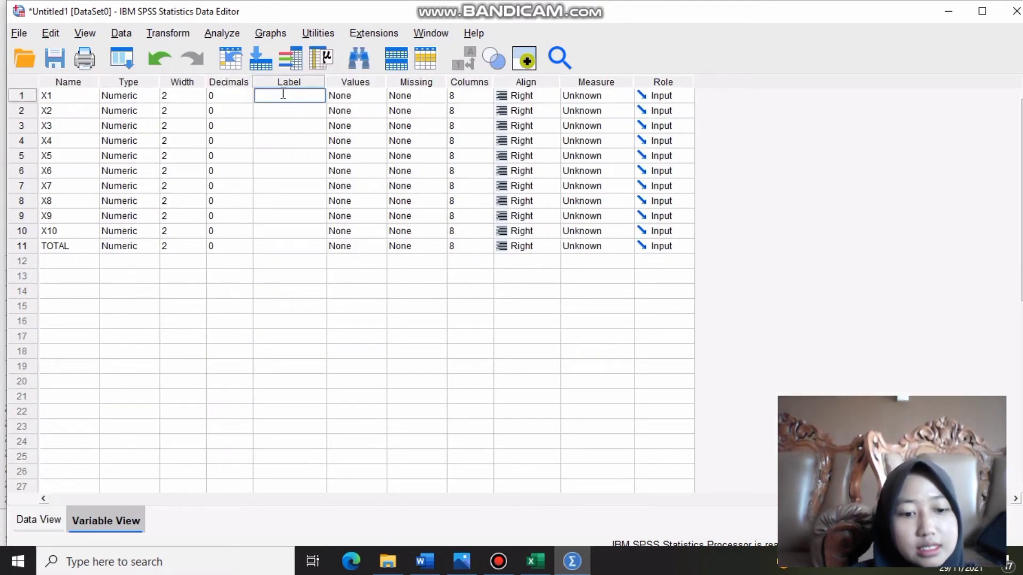
type("X1")
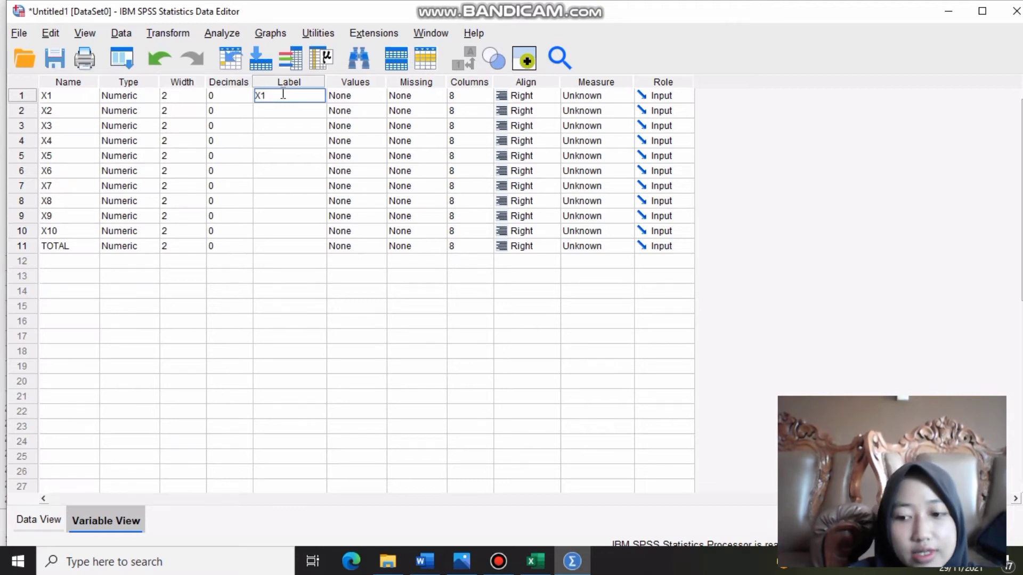
key("Return")
type("X2")
key("Return")
type("X3")
key("Return")
type("X4")
key("Return")
type("X5")
key("Return")
Step: Enter the labels X6, X7, X8, X9, X10 and TOTAL for the remaining six variables
type("X")
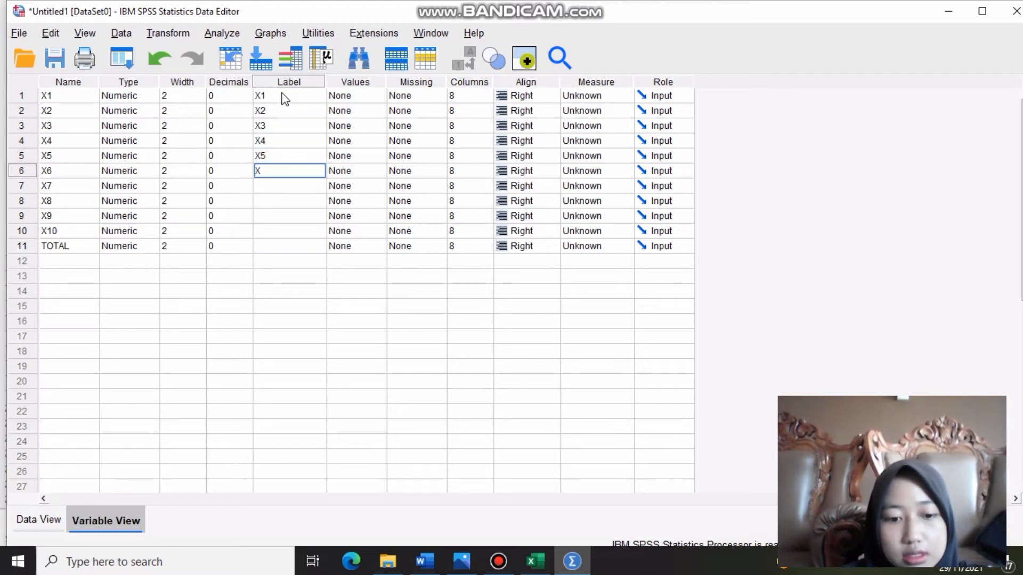
type("6")
key("Return")
type("X")
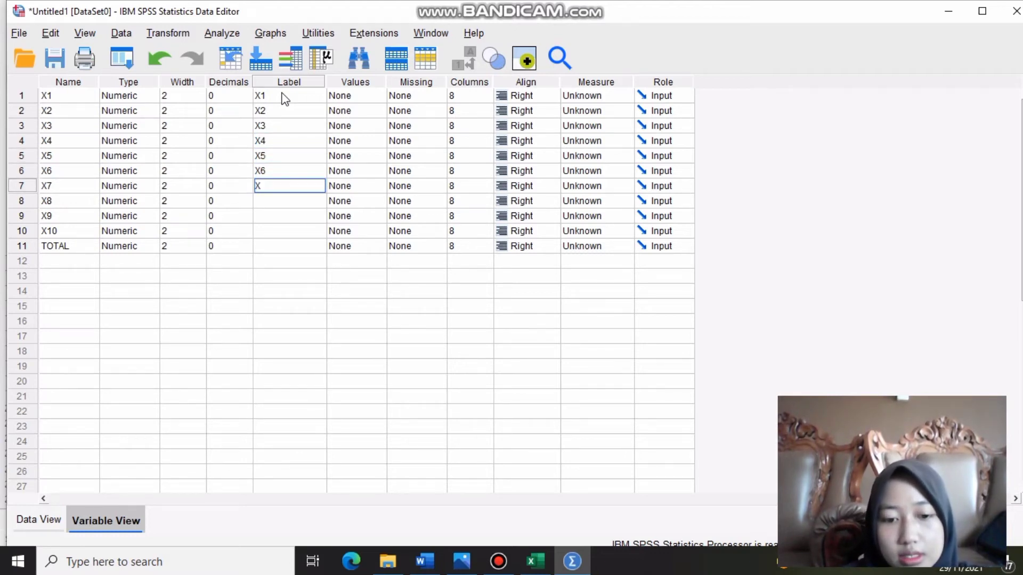
type("7")
key("Return")
type("X8")
key("Return")
type("X")
key("Return")
type("X10")
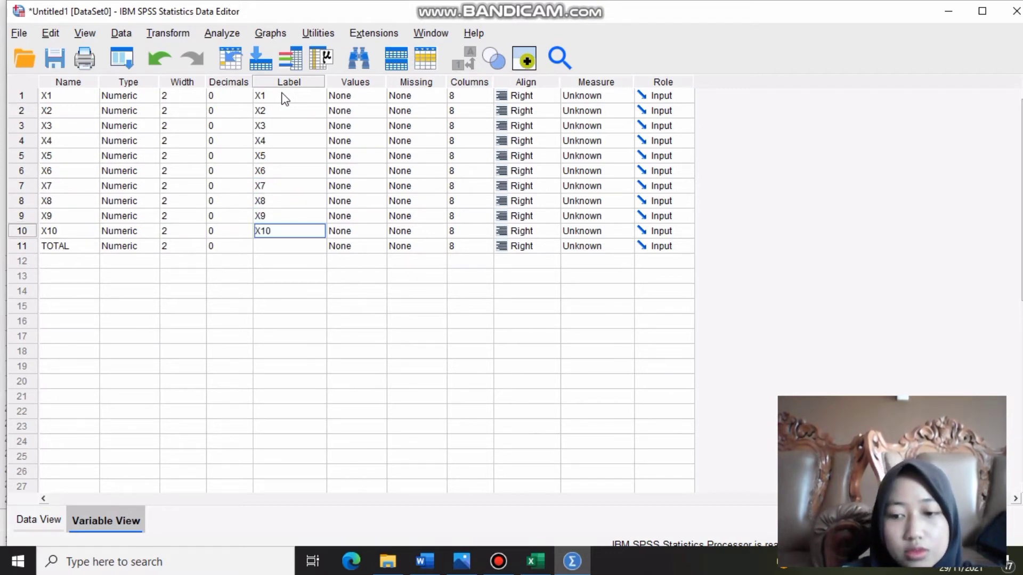
key("Return")
type("TOTAL")
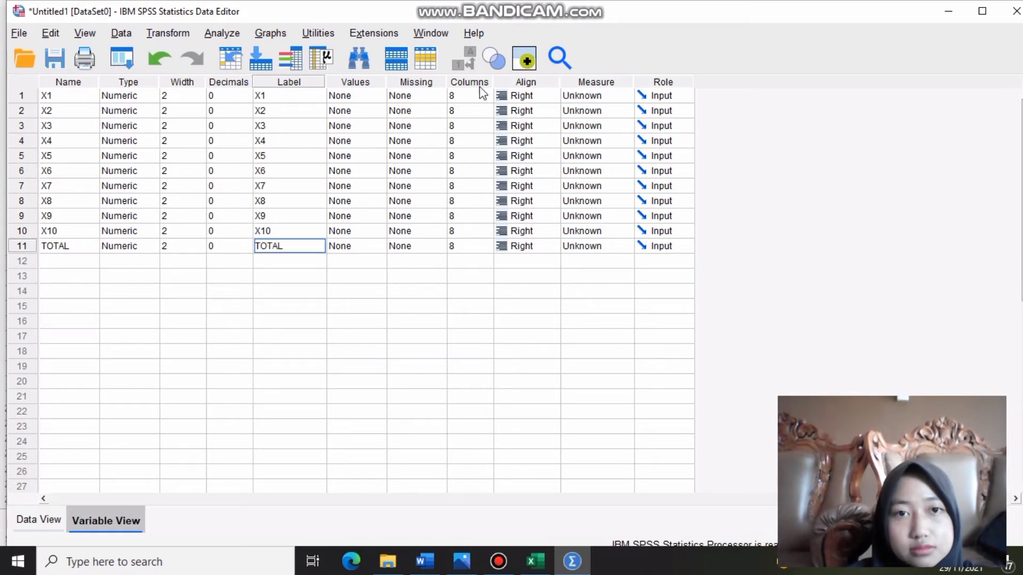
Step: Set the measurement level of variables X1 to X4 to Scale
left_click(597, 97)
left_click(593, 109)
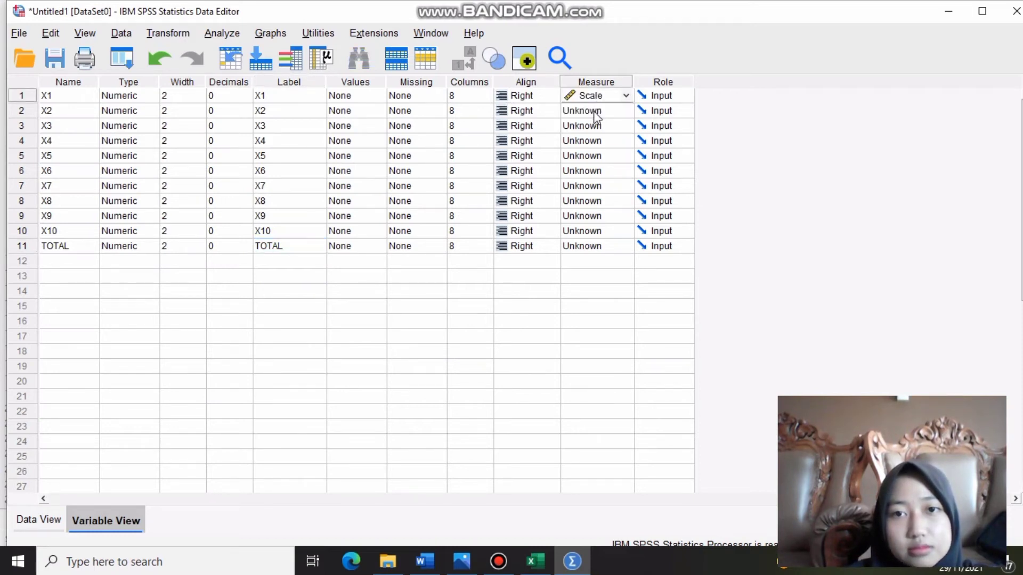
left_click(595, 112)
left_click(595, 113)
left_click(584, 128)
left_click(580, 144)
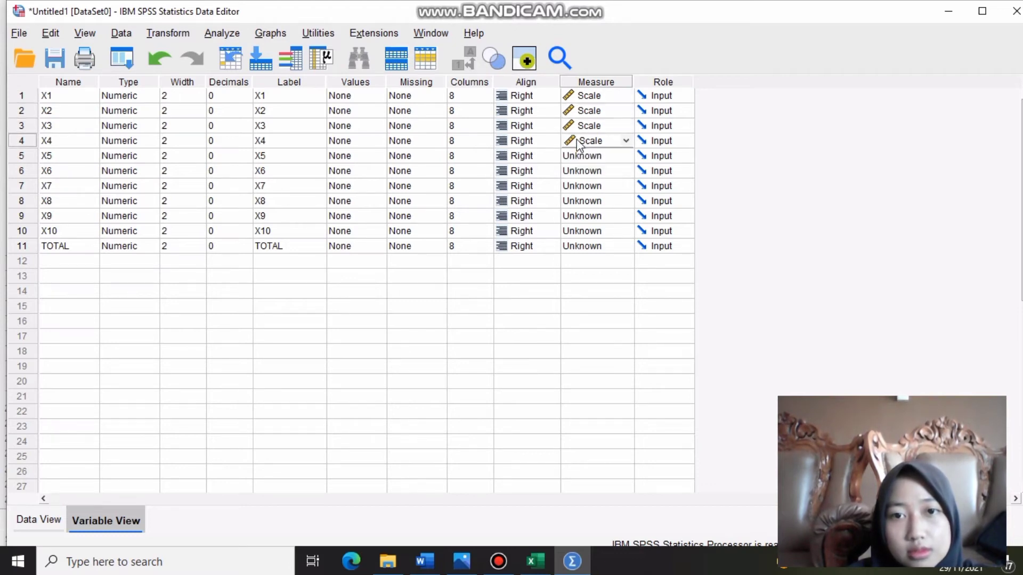
Step: Set the measurement level of X5 to X10 and TOTAL to Scale, and return to the data values
left_click(577, 160)
left_click(579, 175)
left_click(578, 188)
left_click(580, 202)
left_click(579, 217)
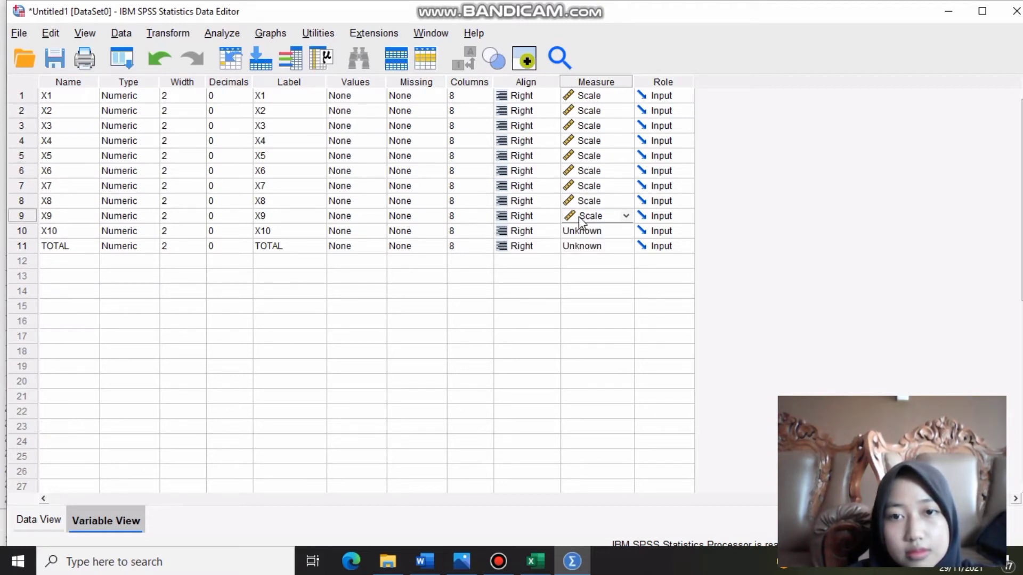
left_click(582, 234)
left_click(582, 248)
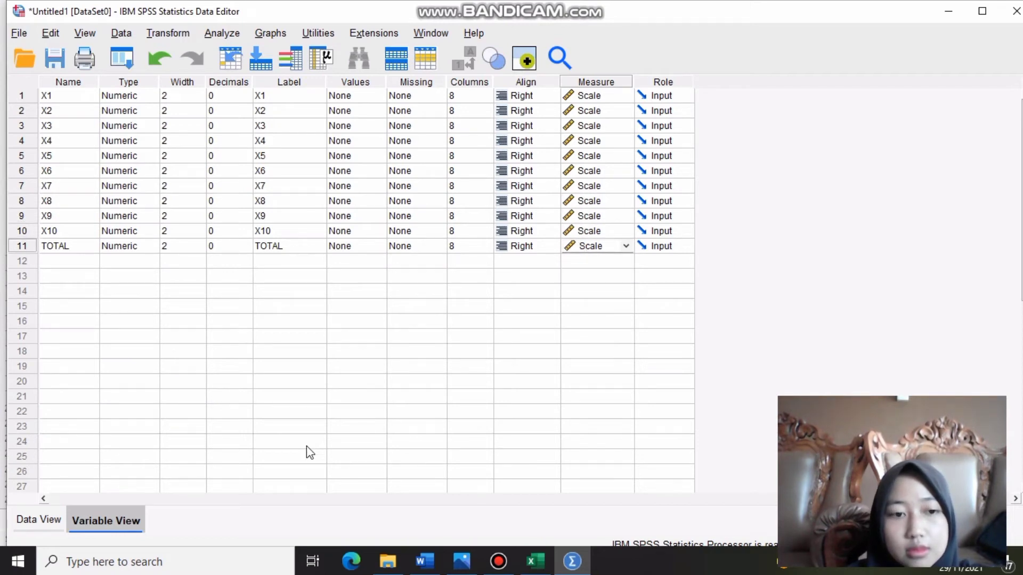
left_click(47, 523)
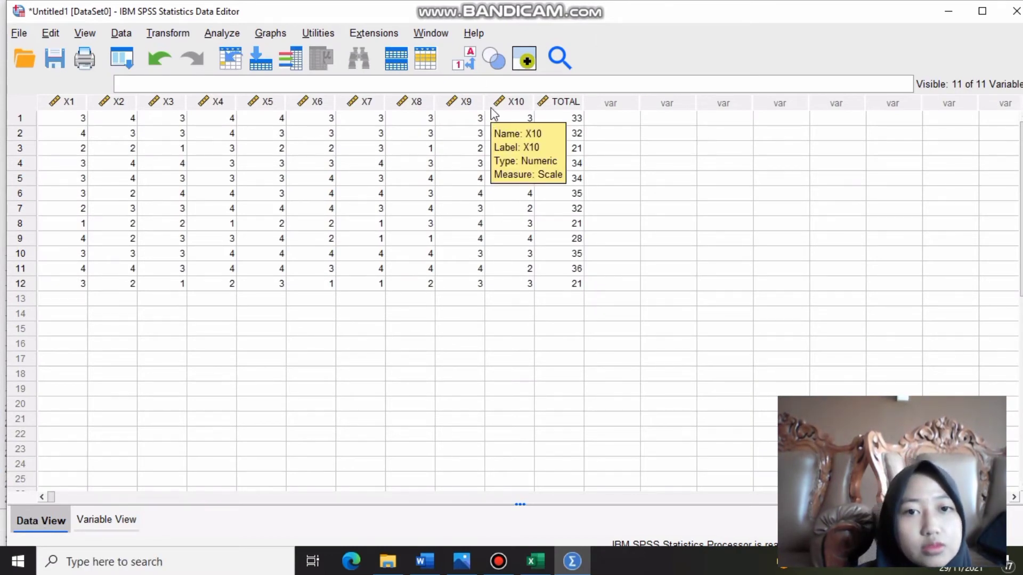
Step: Start a Bivariate Correlations analysis and include all variables from X1 to TOTAL
left_click(606, 258)
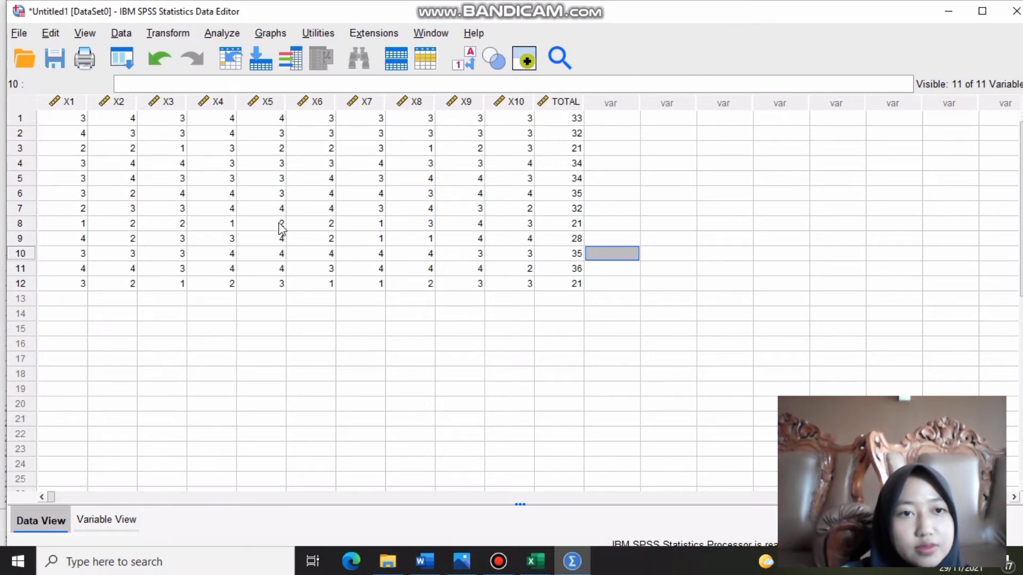
left_click(222, 34)
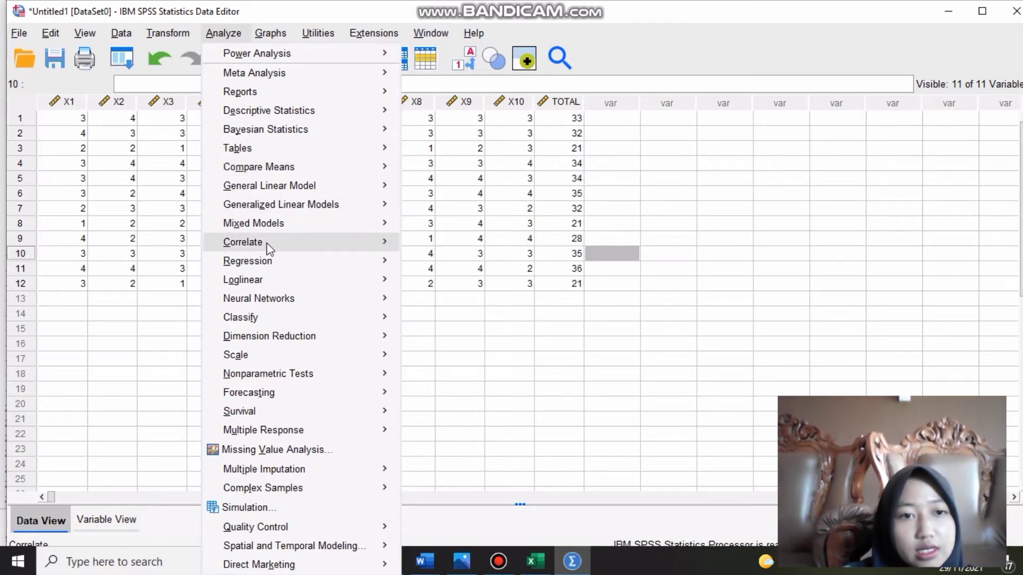
mouse_move(384, 240)
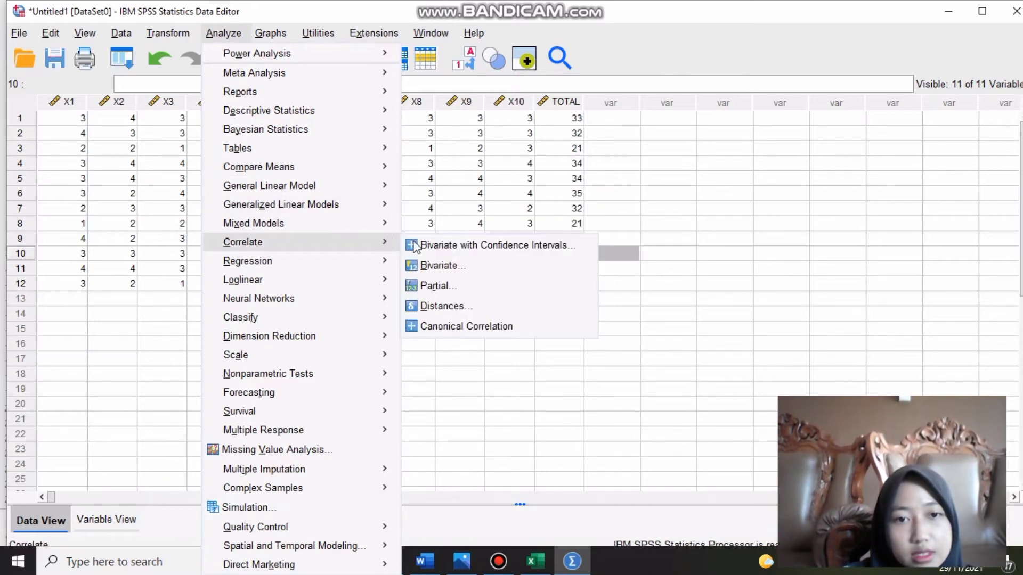
left_click(439, 266)
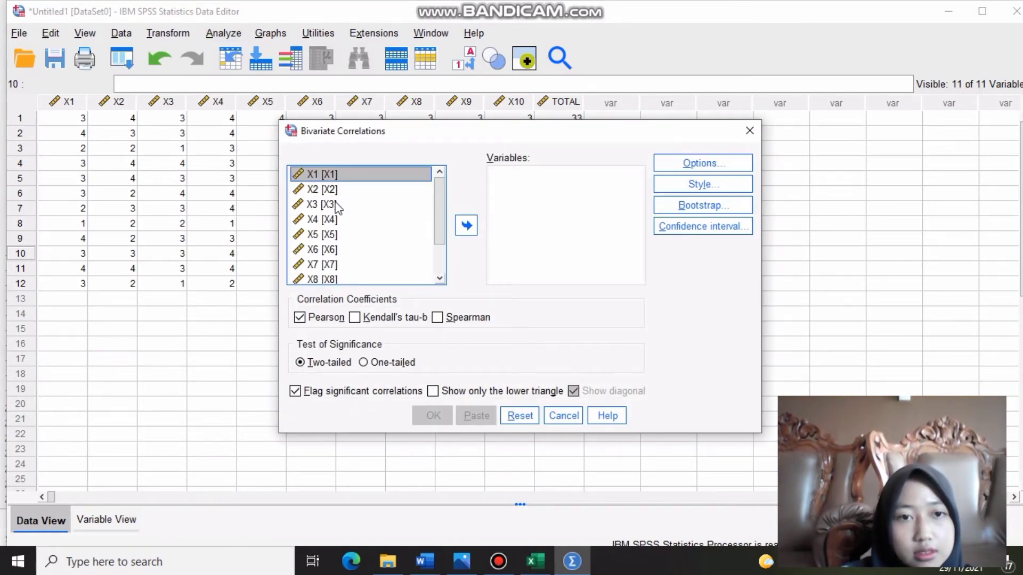
left_click(323, 186)
left_click(324, 175)
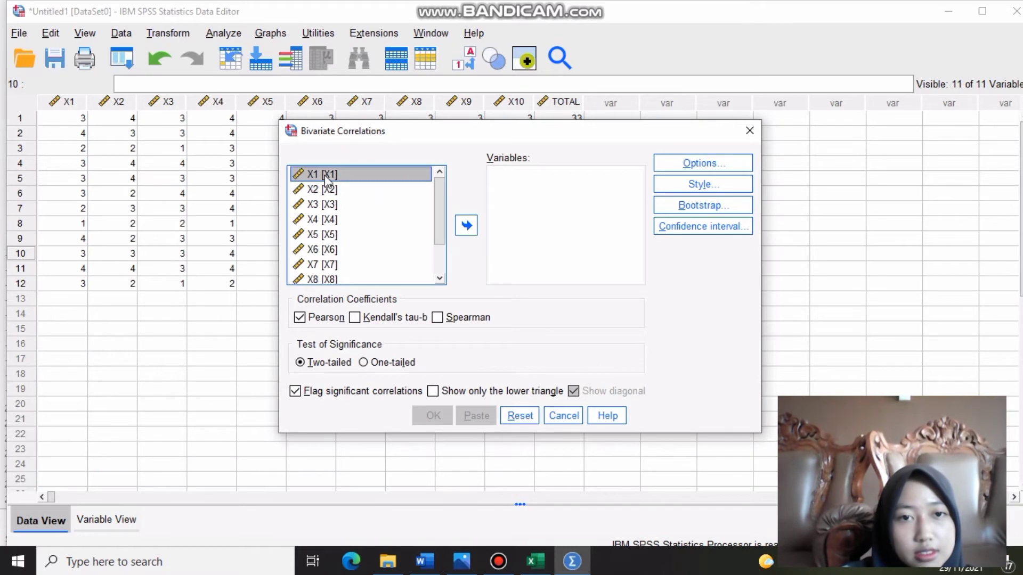
left_click_drag(442, 209, 445, 253)
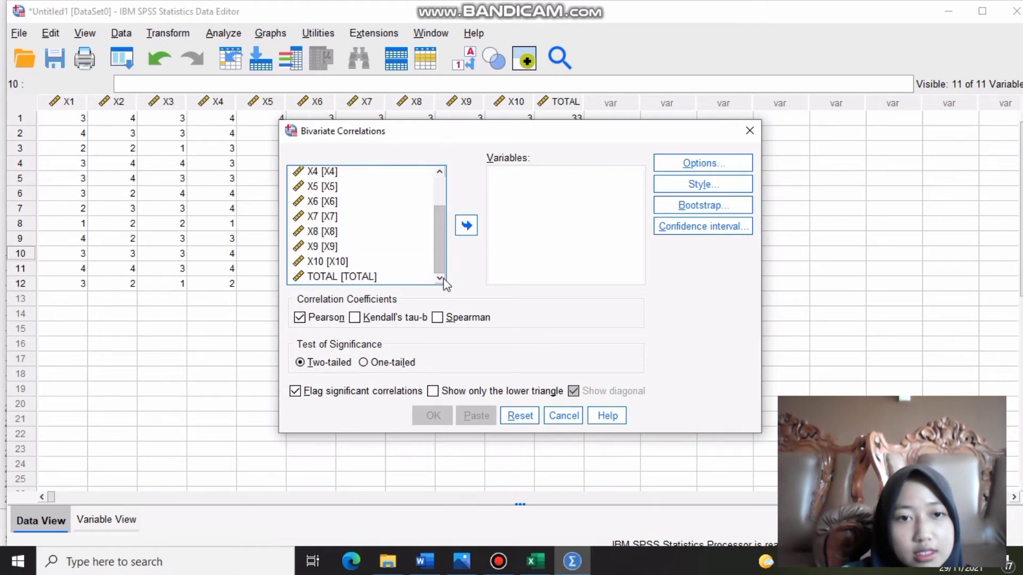
left_click(348, 278, "shift")
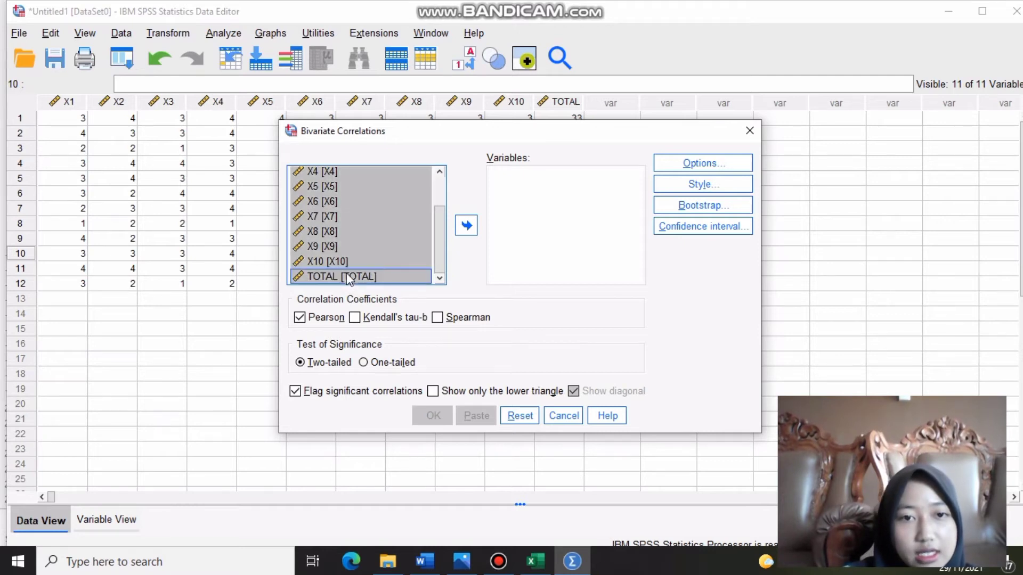
left_click(466, 226)
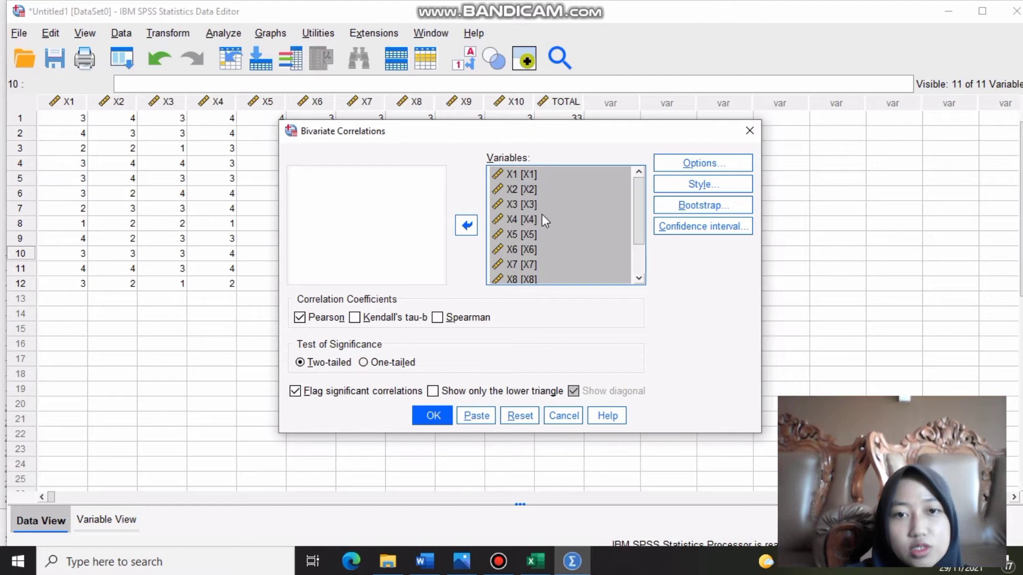
Step: Keep pairwise exclusion of missing values and run the two-tailed Pearson correlation with significant correlations flagged
left_click(707, 165)
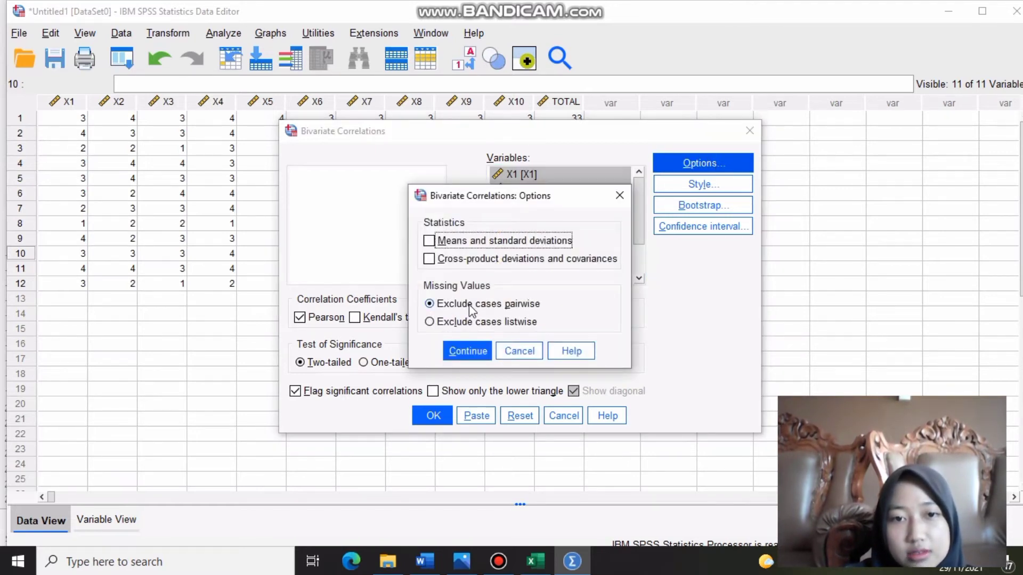
left_click(471, 356)
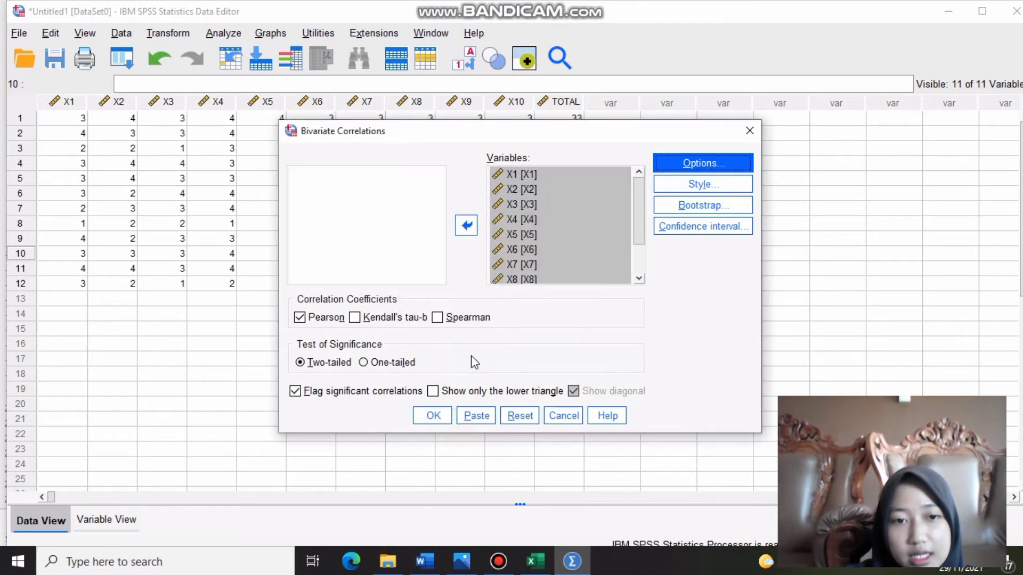
left_click(432, 416)
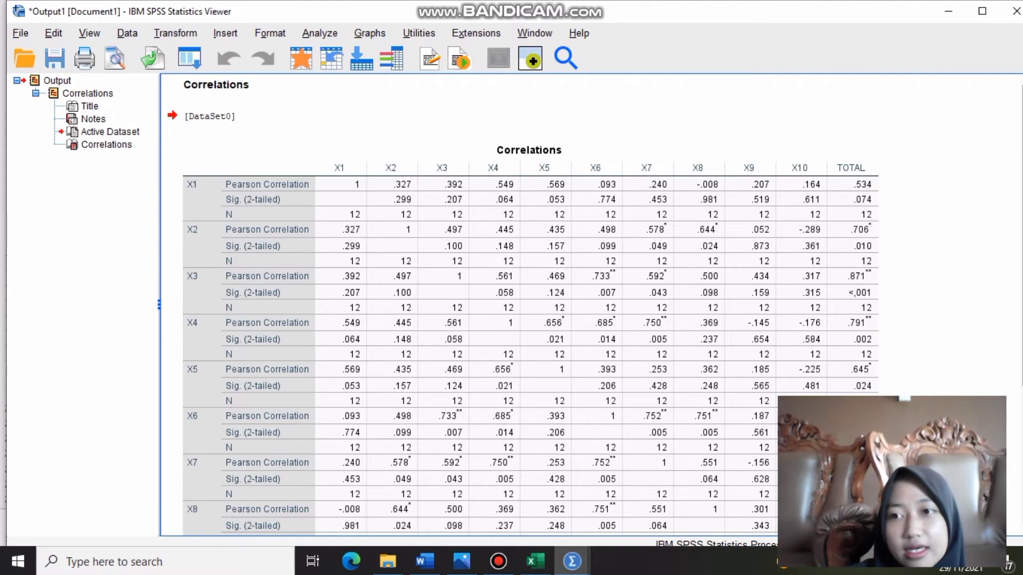
Step: Examine the Correlations output table, including the TOTAL row and the significance footnotes
scroll(1001, 327, "down", 5)
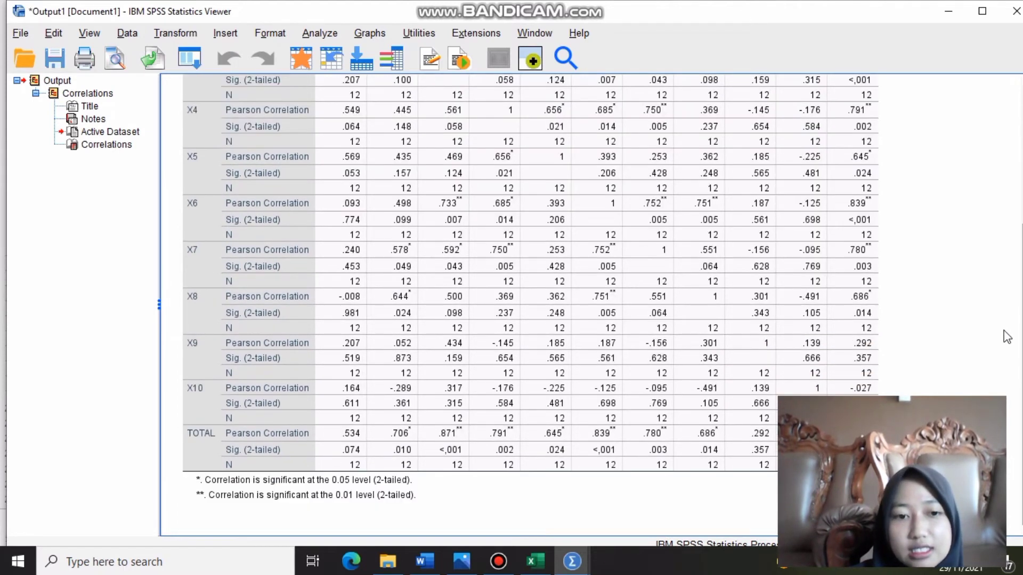
scroll(1012, 160, "up", 5)
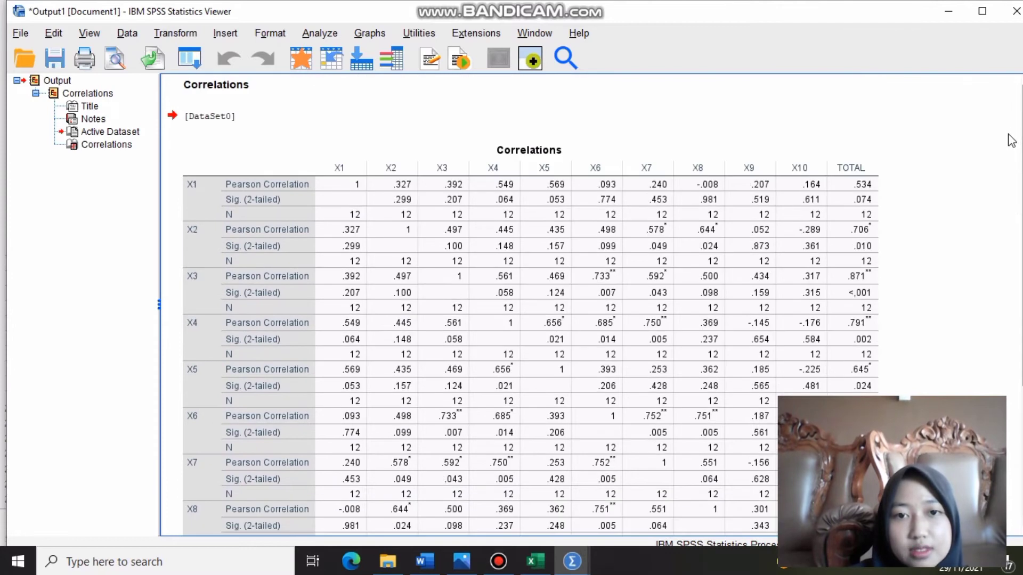
scroll(1009, 170, "down", 2)
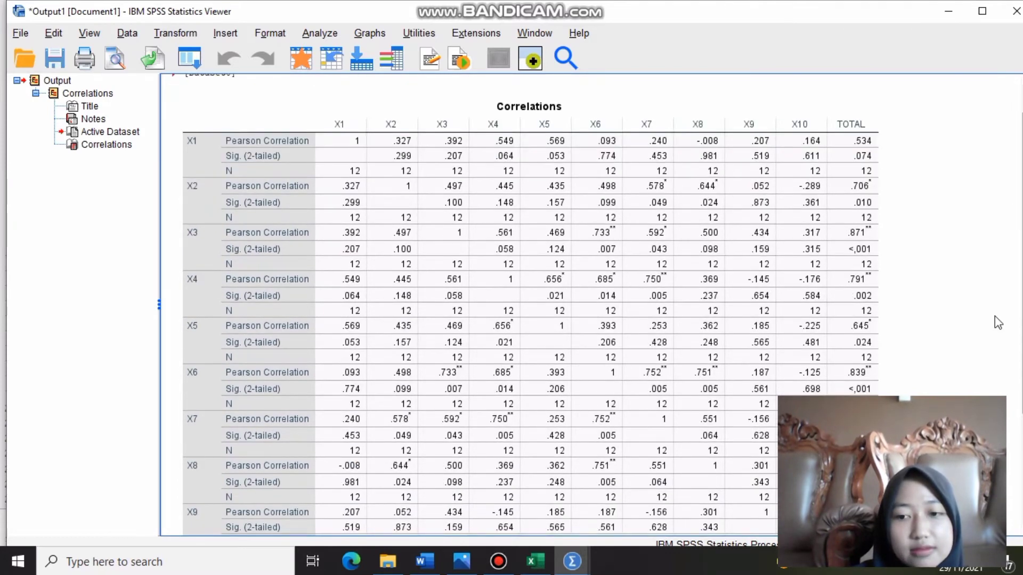
scroll(997, 325, "down", 4)
scroll(996, 331, "up", 5)
scroll(996, 338, "down", 4)
scroll(995, 339, "up", 4)
scroll(1015, 223, "down", 5)
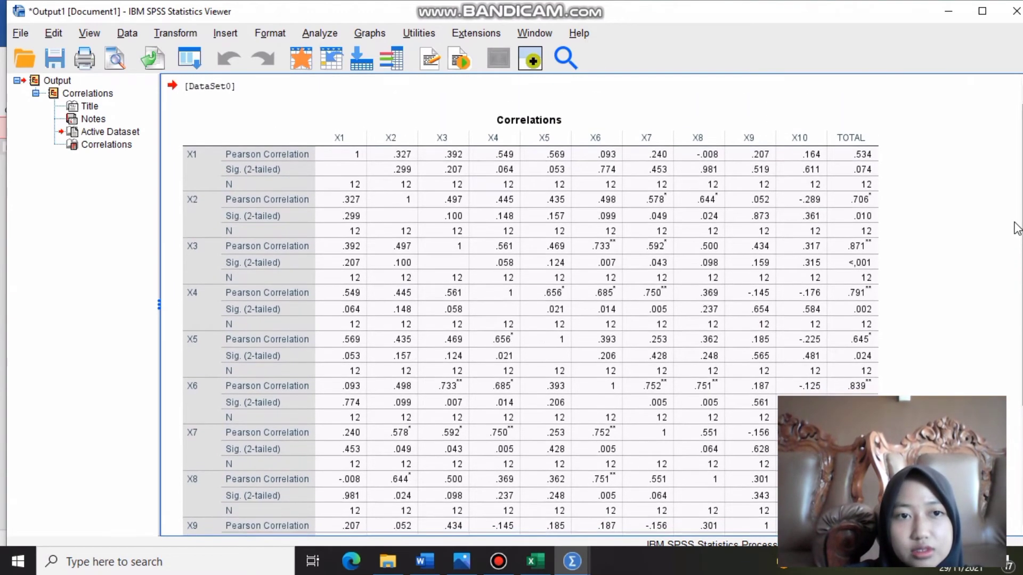
Step: Switch to the Correlations document in Word, examine the TOTAL row, and compare it with the validity criteria in the Excel workbook
left_click(425, 561)
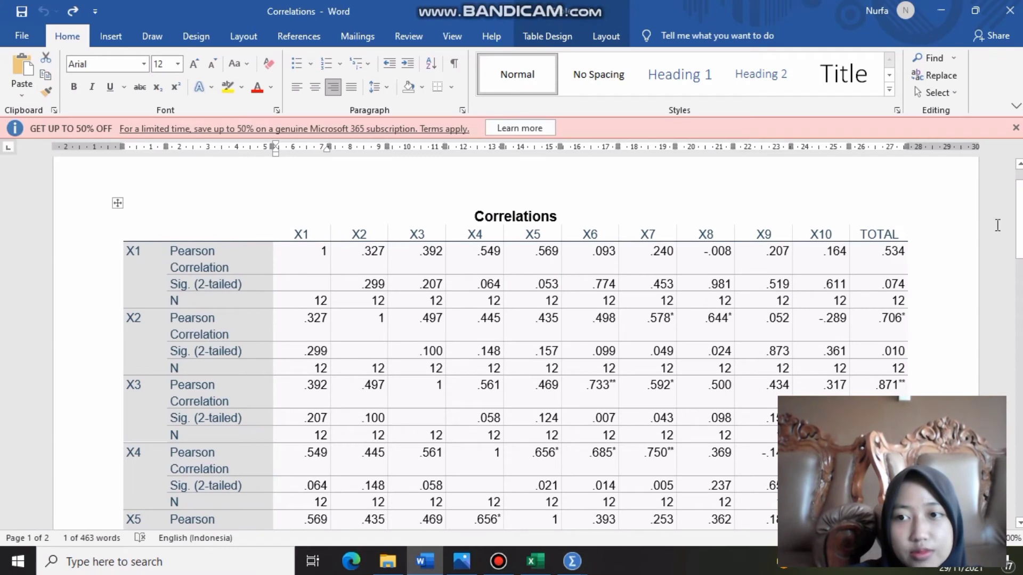
left_click_drag(1019, 218, 965, 356)
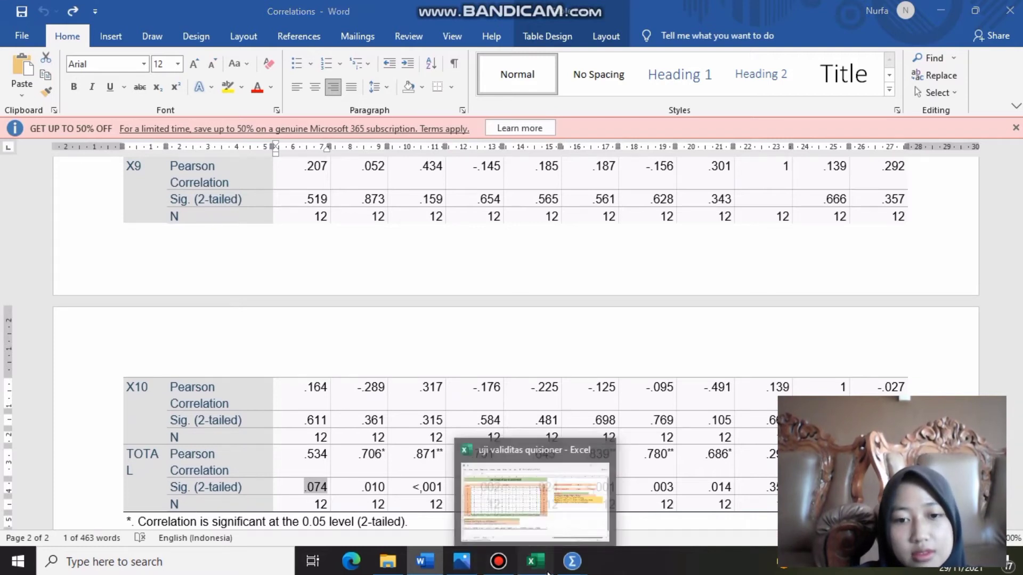
left_click(534, 561)
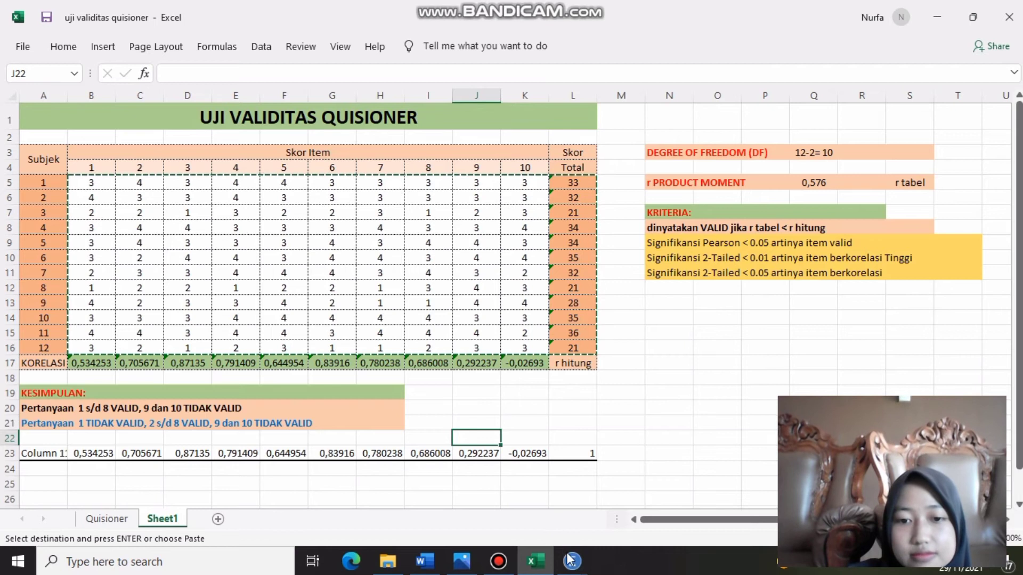
Step: Return to the Correlations document in Word and highlight X1's Sig. (2-tailed) value in the TOTAL row in yellow
mouse_move(422, 563)
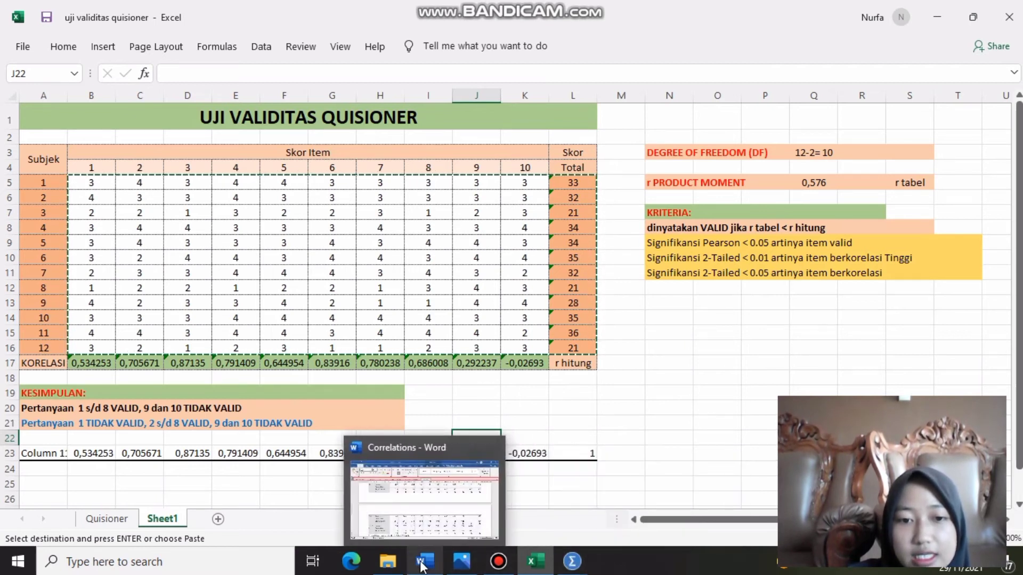
left_click(422, 564)
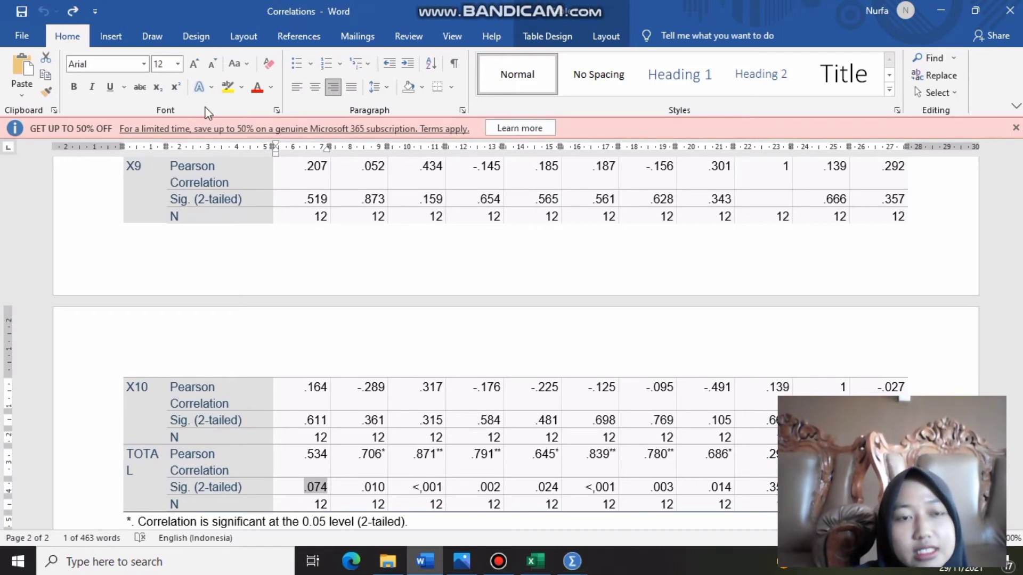
left_click(241, 92)
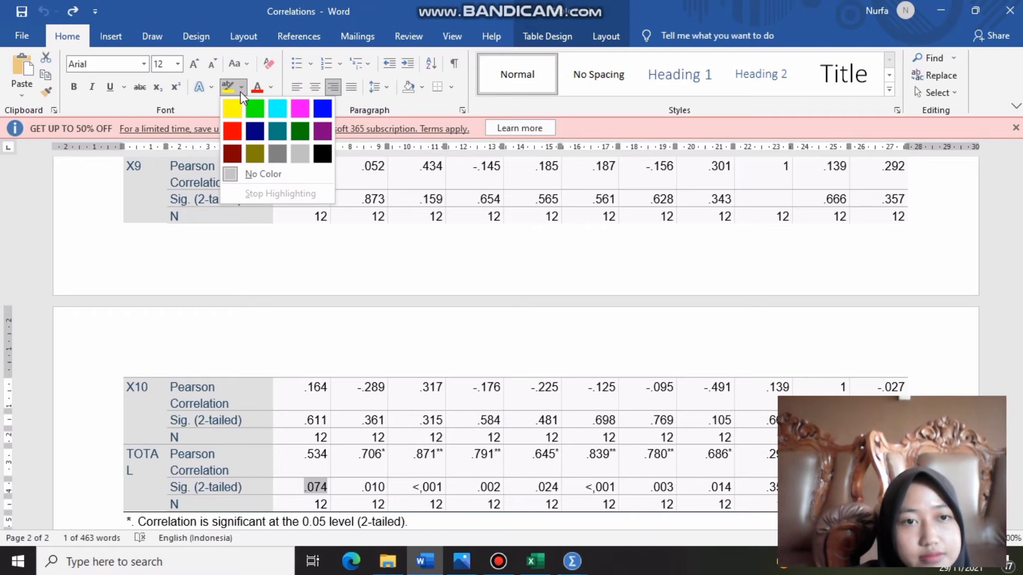
left_click(235, 110)
key("Right")
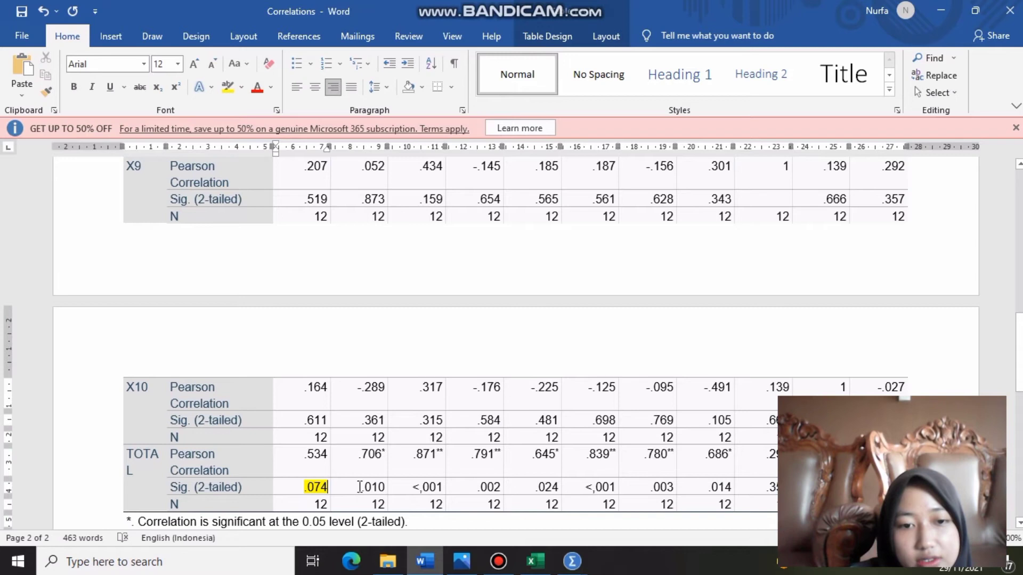
Step: Highlight the Sig. (2-tailed) values for X2 through X8 in the TOTAL row in pink
left_click_drag(360, 487, 381, 487)
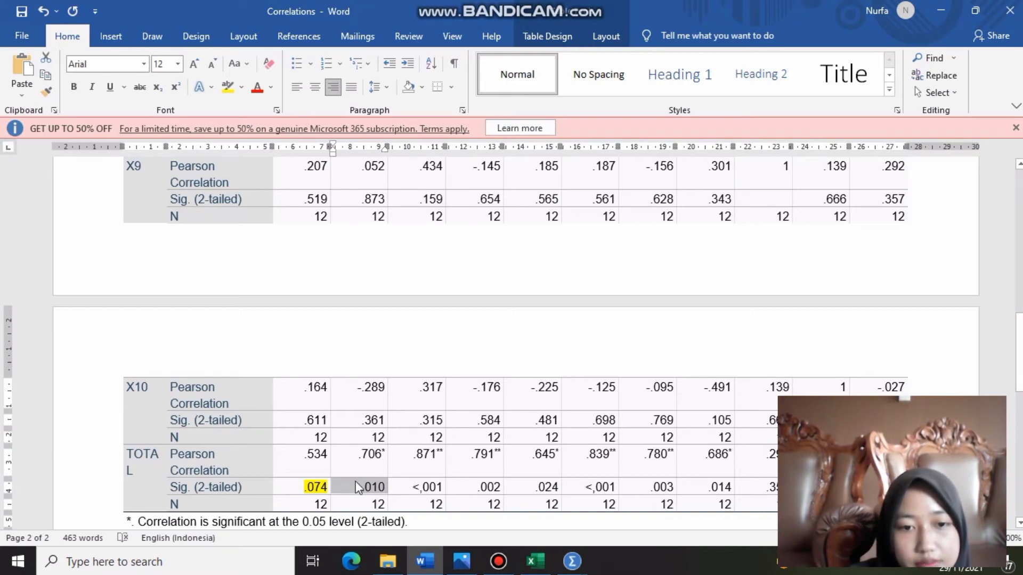
left_click(421, 486)
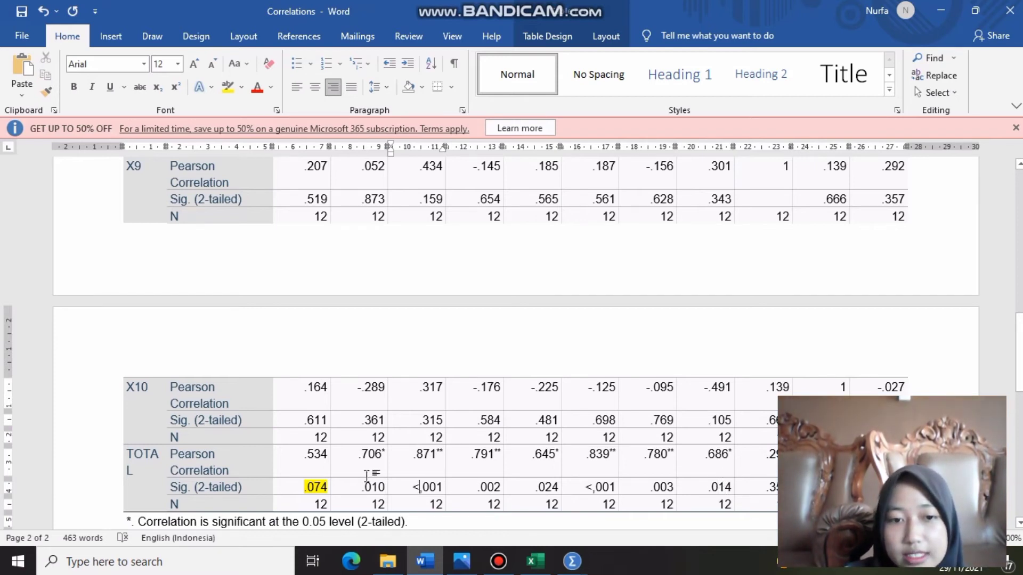
left_click_drag(356, 487, 724, 493)
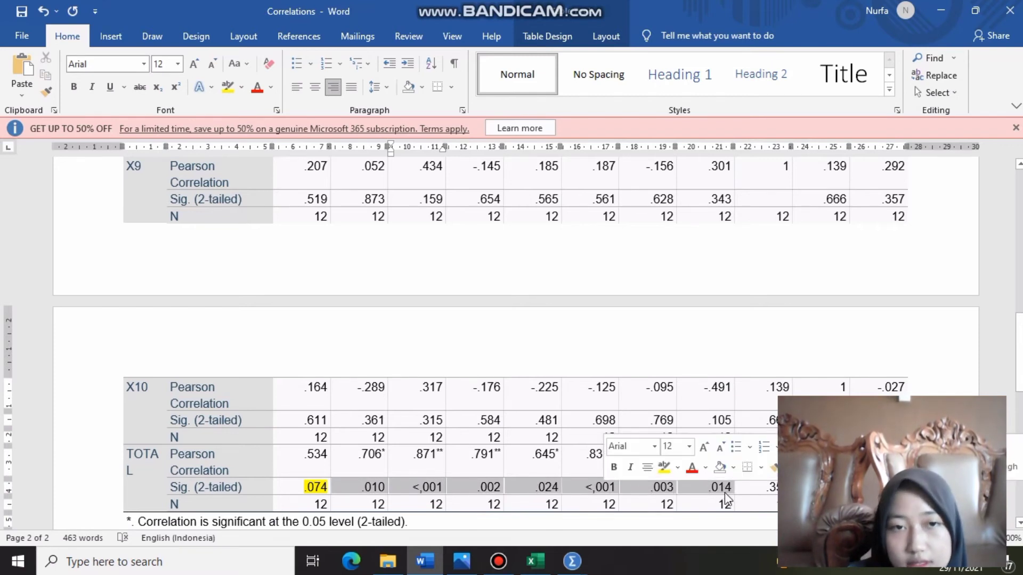
left_click(242, 87)
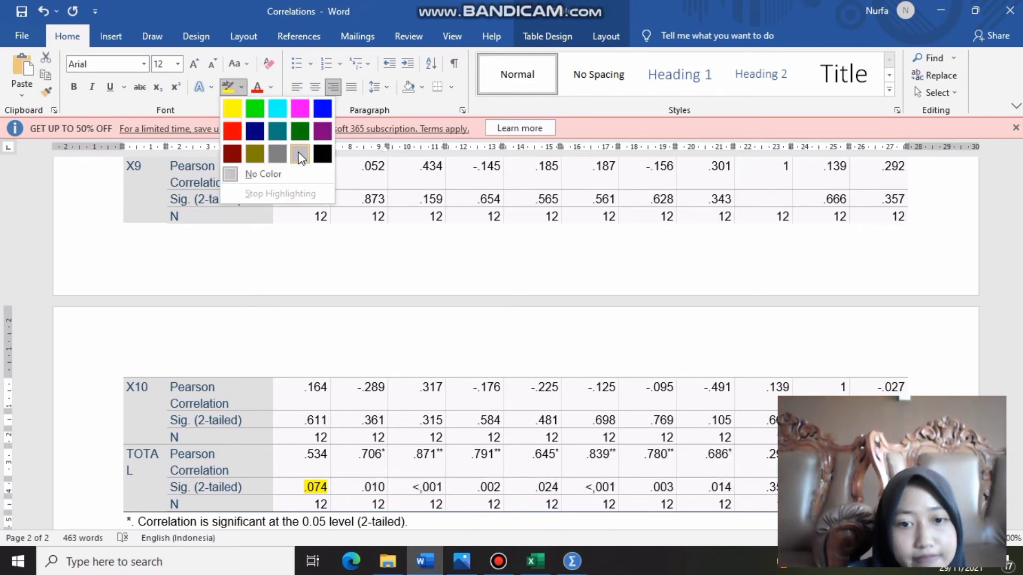
left_click(301, 110)
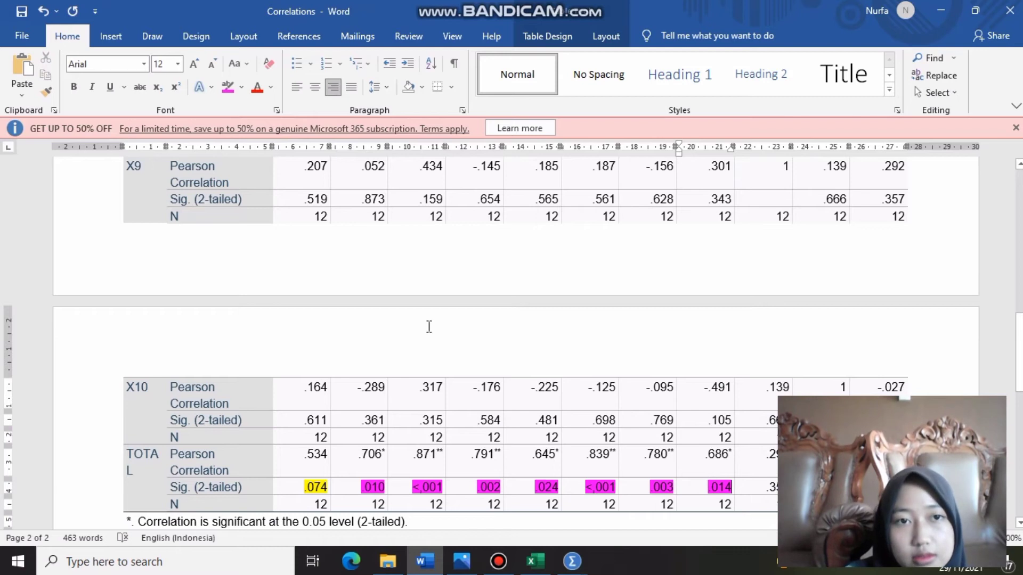
Step: Set the font color of the pink-highlighted X2 to X8 significance values in the TOTAL row to white
mouse_move(361, 487)
left_mouse_down()
mouse_move(634, 493)
mouse_move(713, 479)
left_mouse_up()
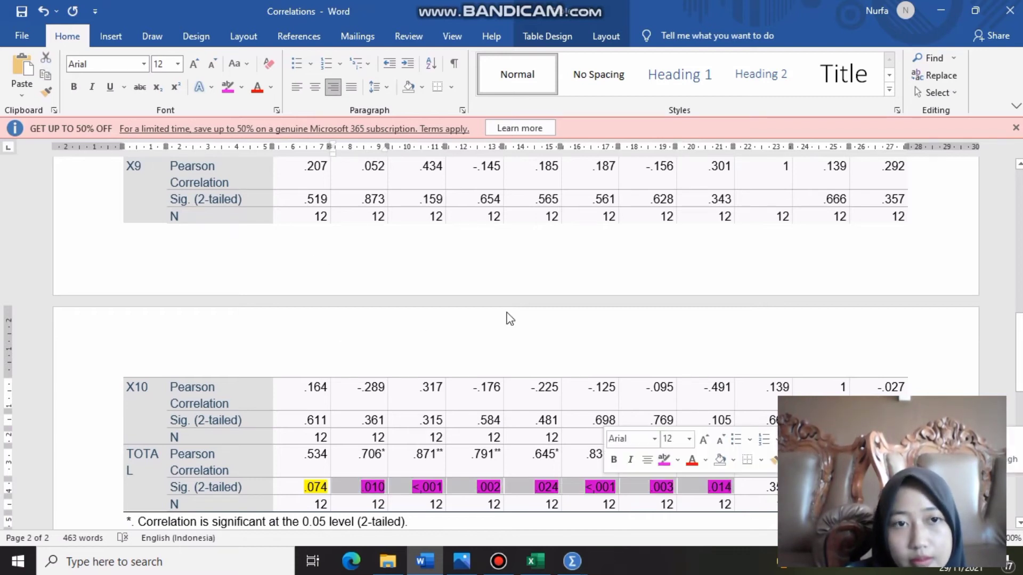
left_click(270, 88)
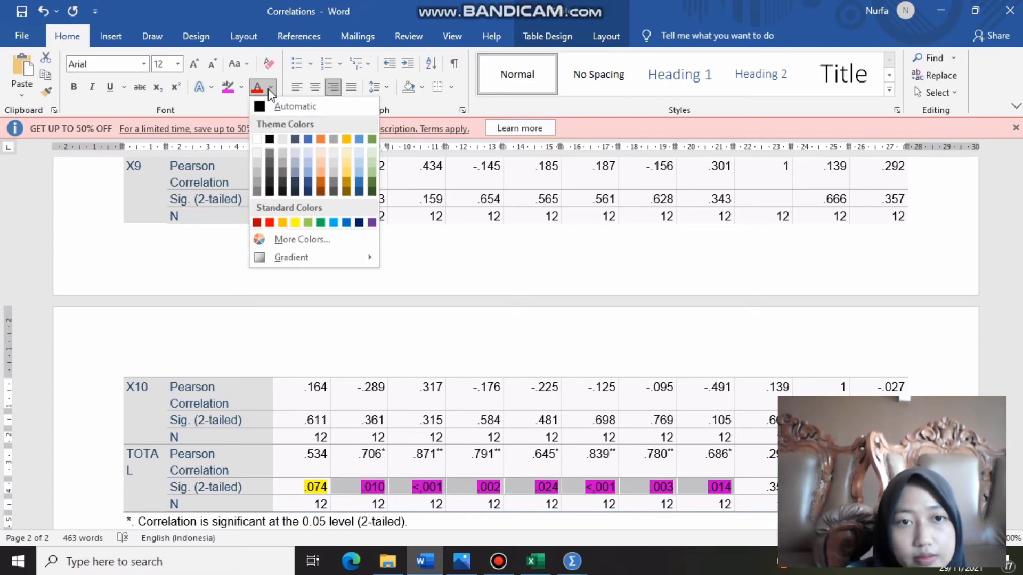
left_click(256, 139)
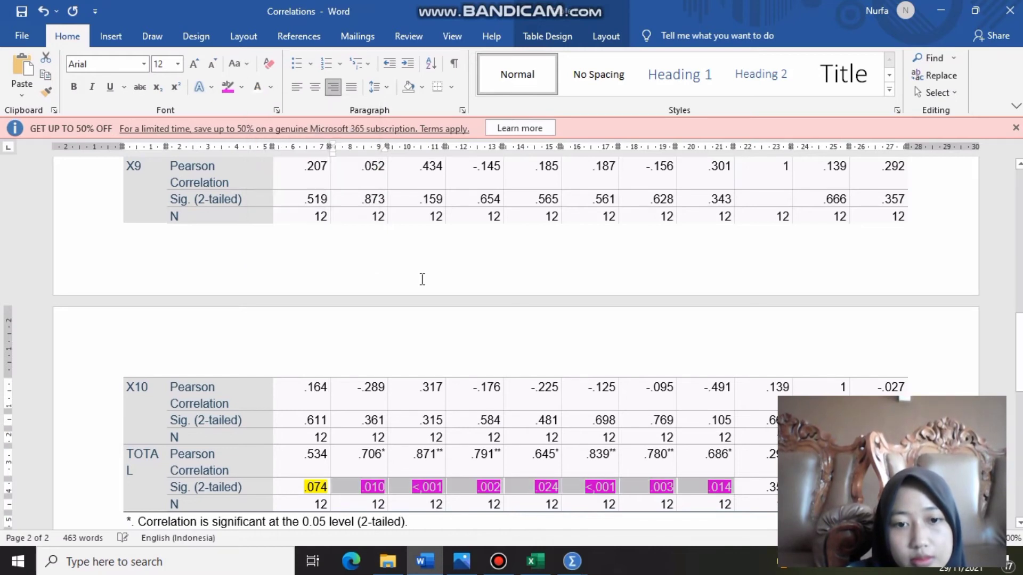
Step: Highlight the Sig. (2-tailed) values for X9 and X10 in the TOTAL row in yellow
left_click(771, 481)
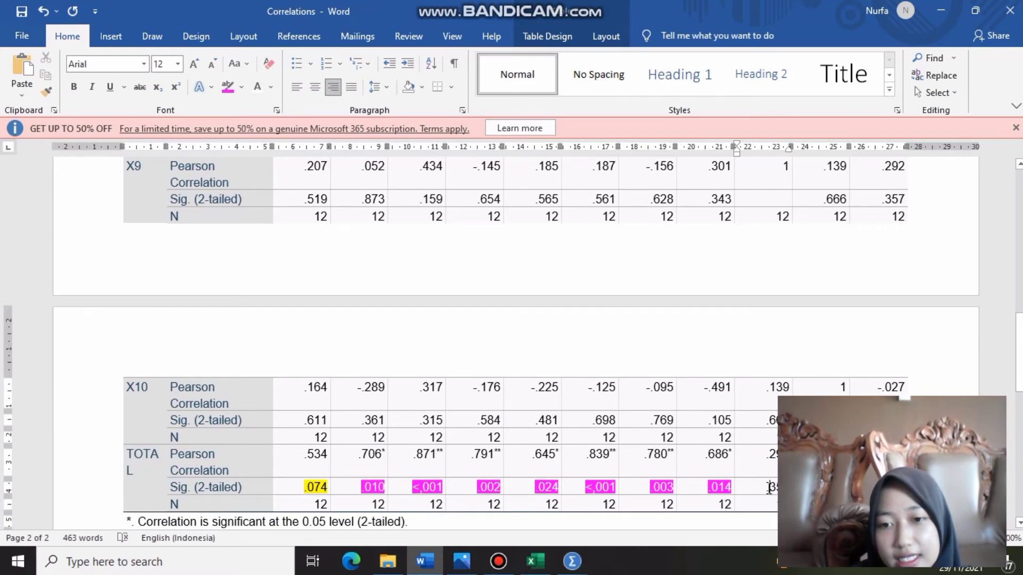
left_click_drag(767, 487, 799, 487)
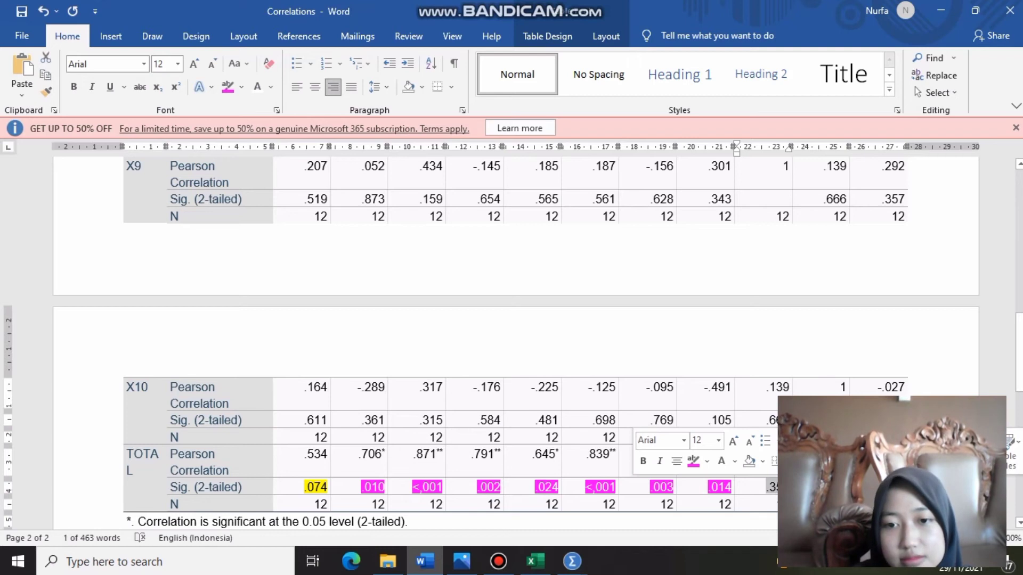
left_click(706, 461)
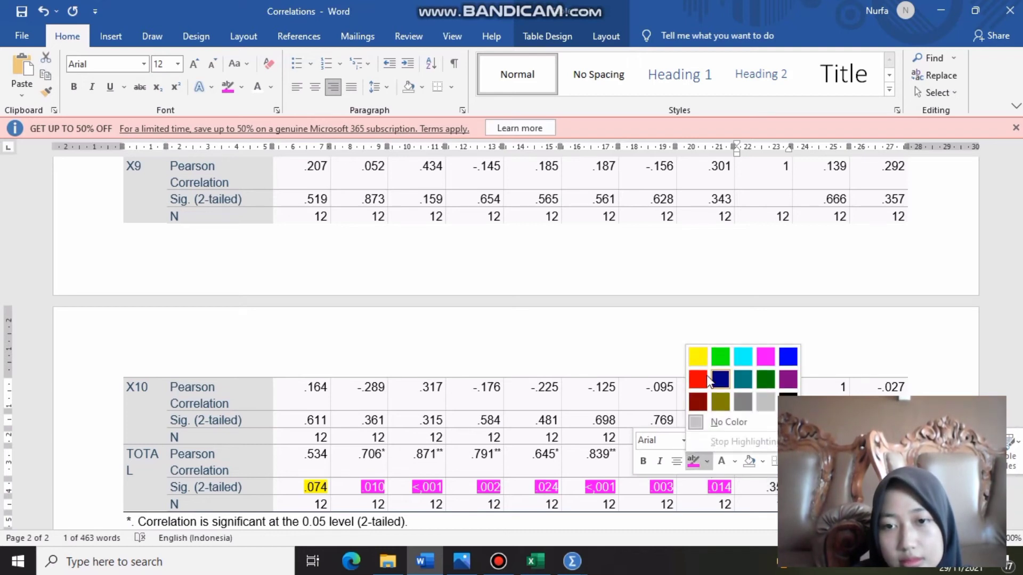
left_click(693, 357)
left_click(824, 488)
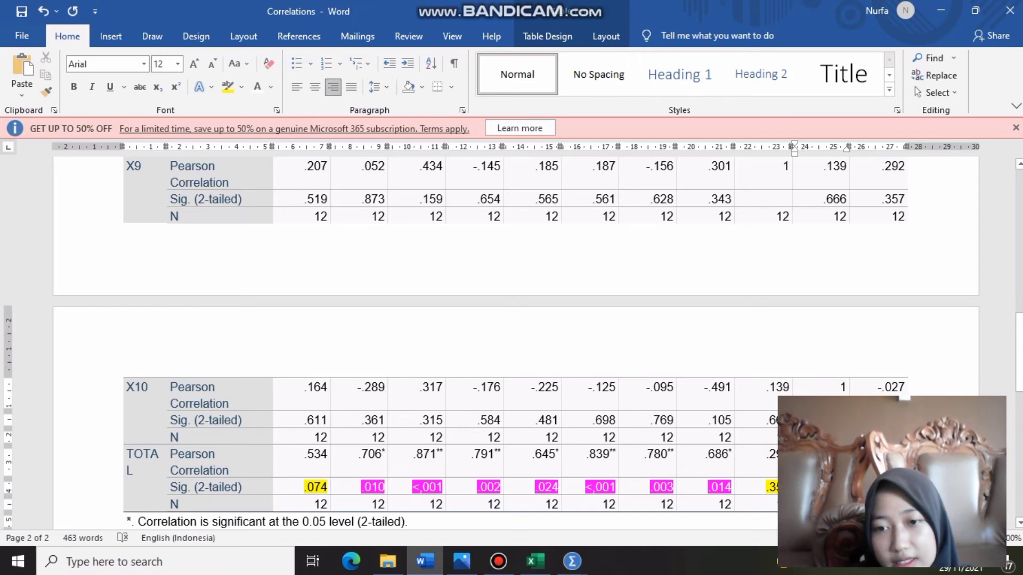
left_click_drag(824, 487, 847, 487)
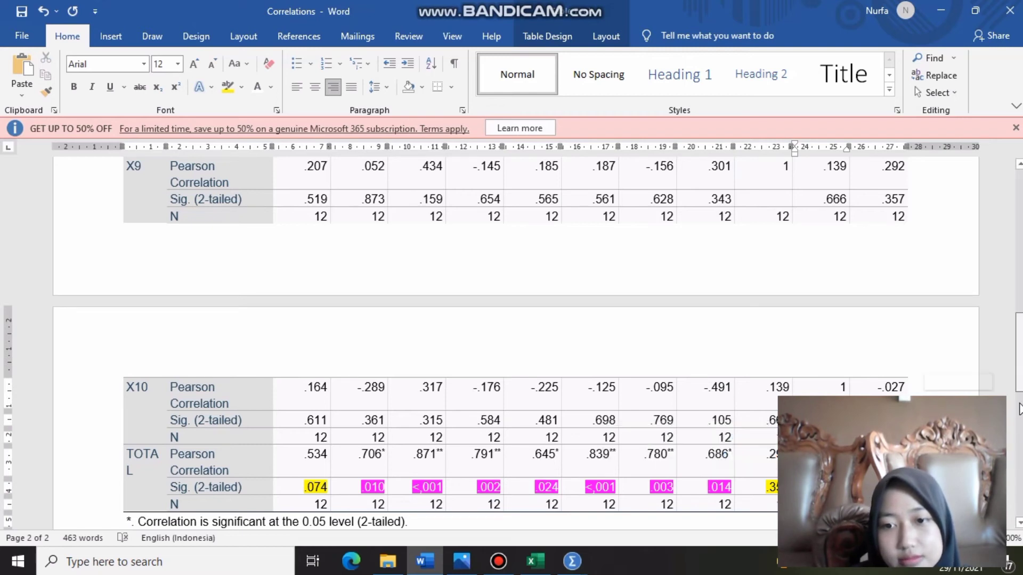
Step: Start a new line below the Pertanyaan 1 sentence in the ANALISIS section with the text "Pertanyaan 2"
scroll(1019, 409, "down", 4)
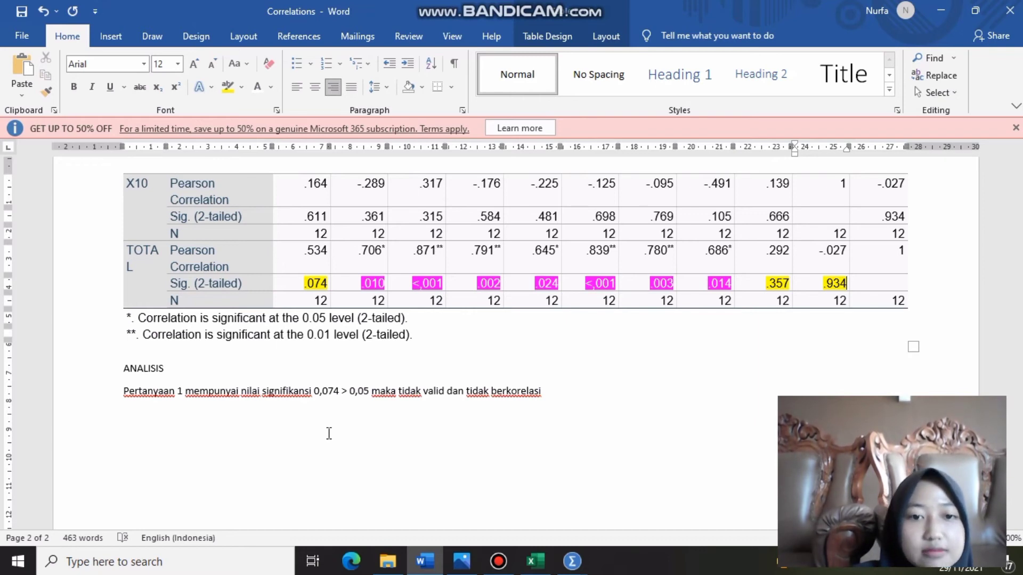
left_click(554, 391)
key("Return")
type("PER")
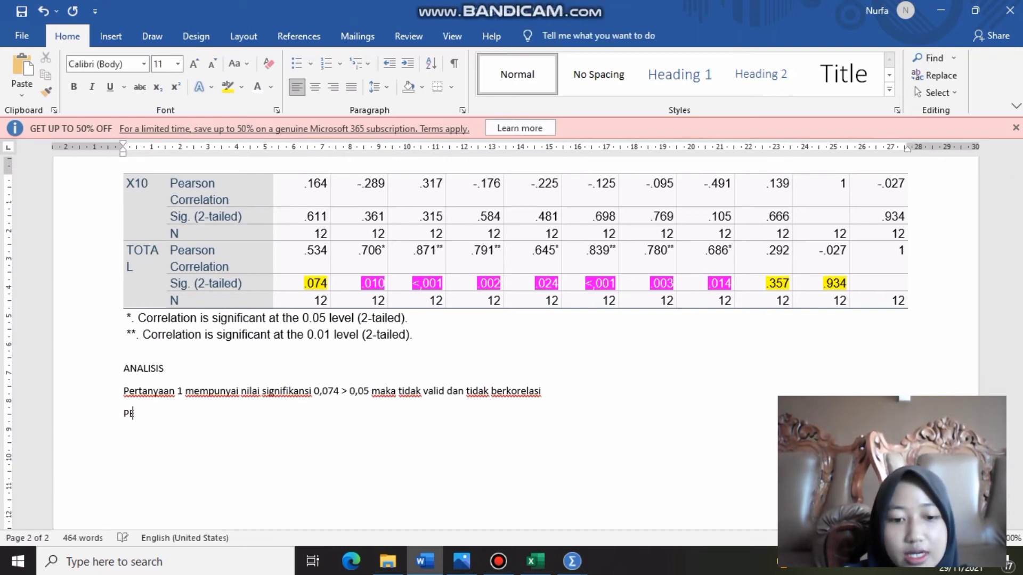
key("BackSpace")
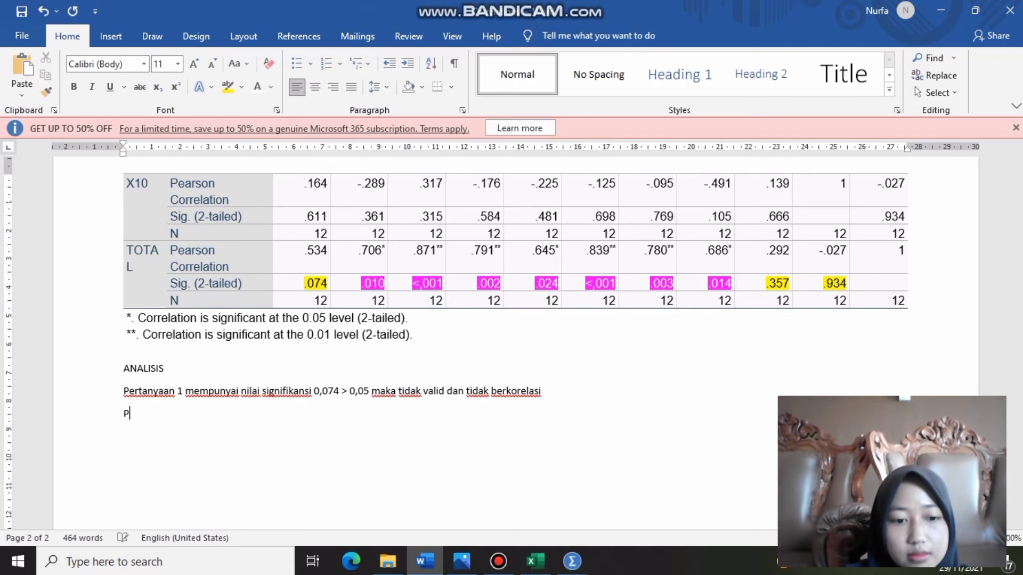
type("ertanyaan 2")
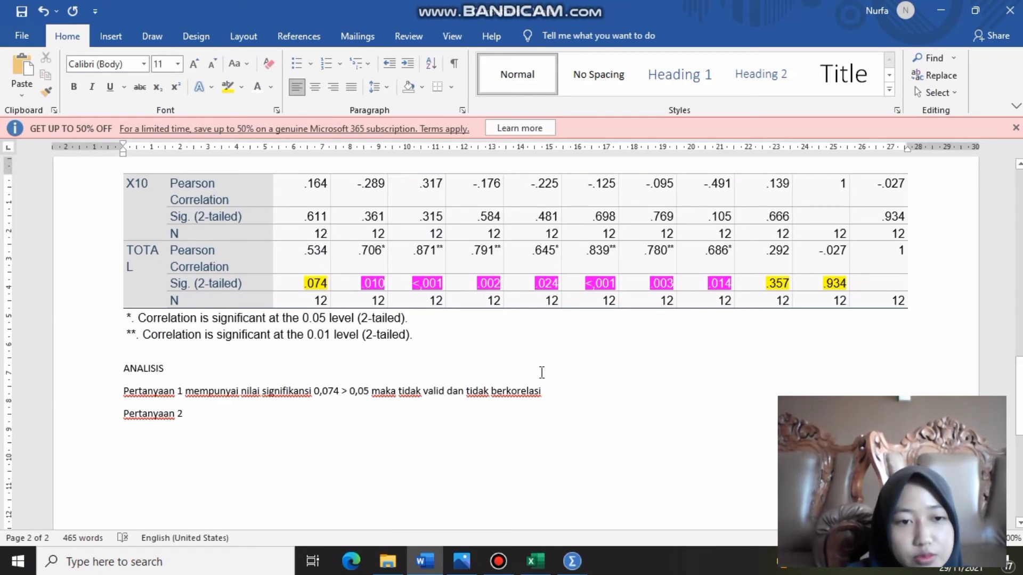
Step: Copy "mempunyai nilai signifikansi" from the Pertanyaan 1 sentence to the end of the Pertanyaan 2 line
left_click_drag(186, 394, 297, 402)
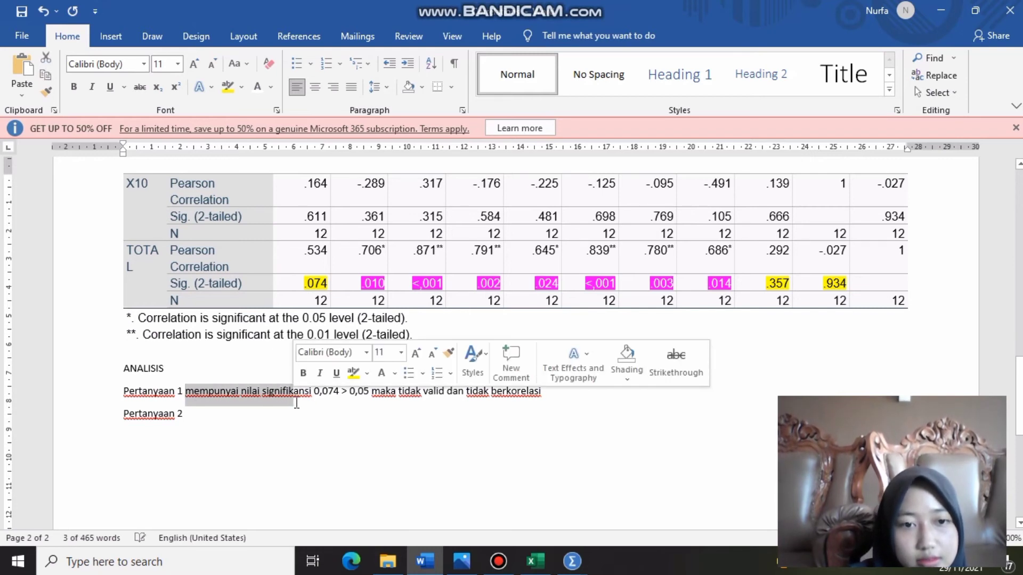
left_click(191, 394)
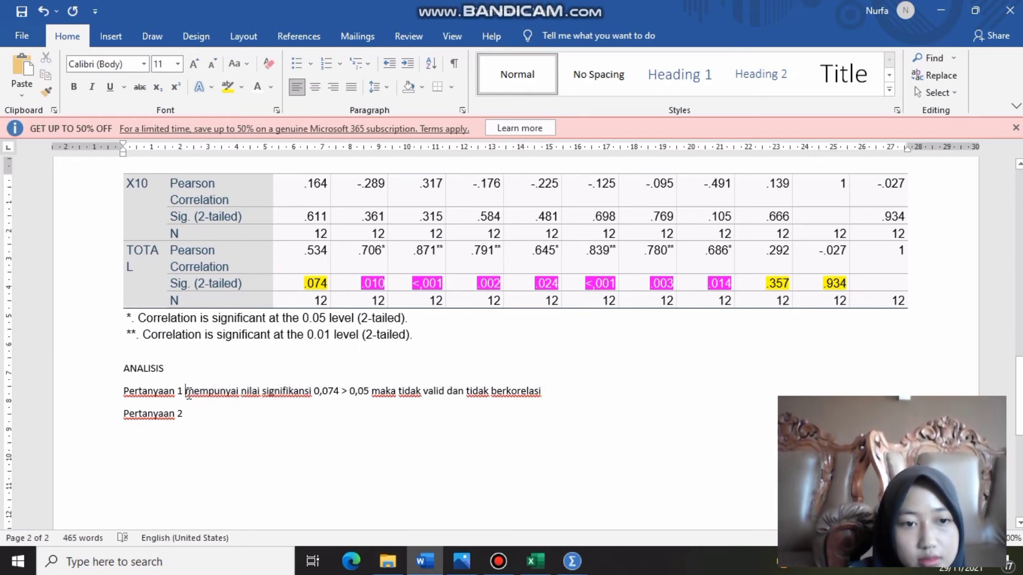
left_click_drag(187, 393, 294, 402)
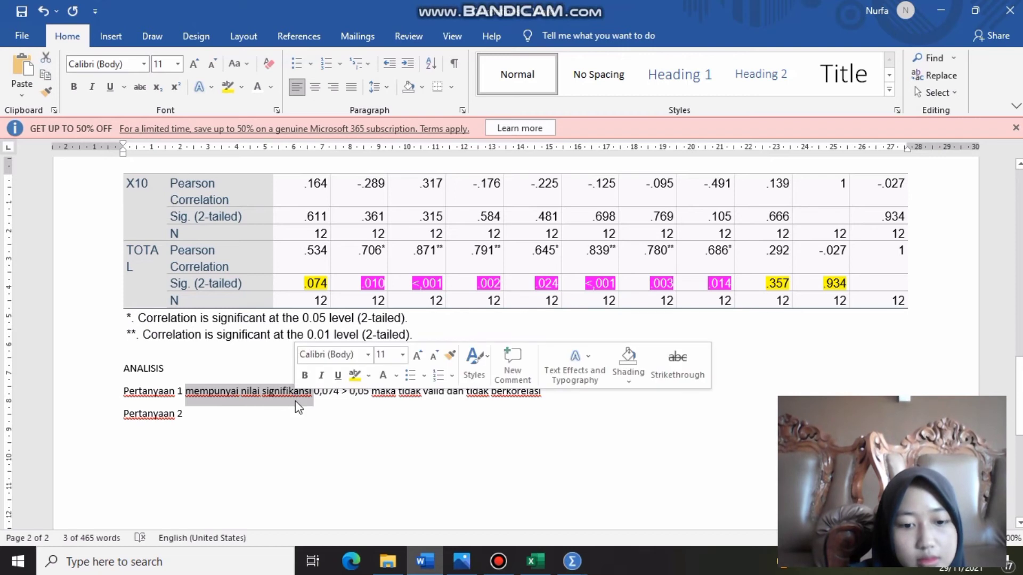
key("ctrl+c")
left_click(201, 416)
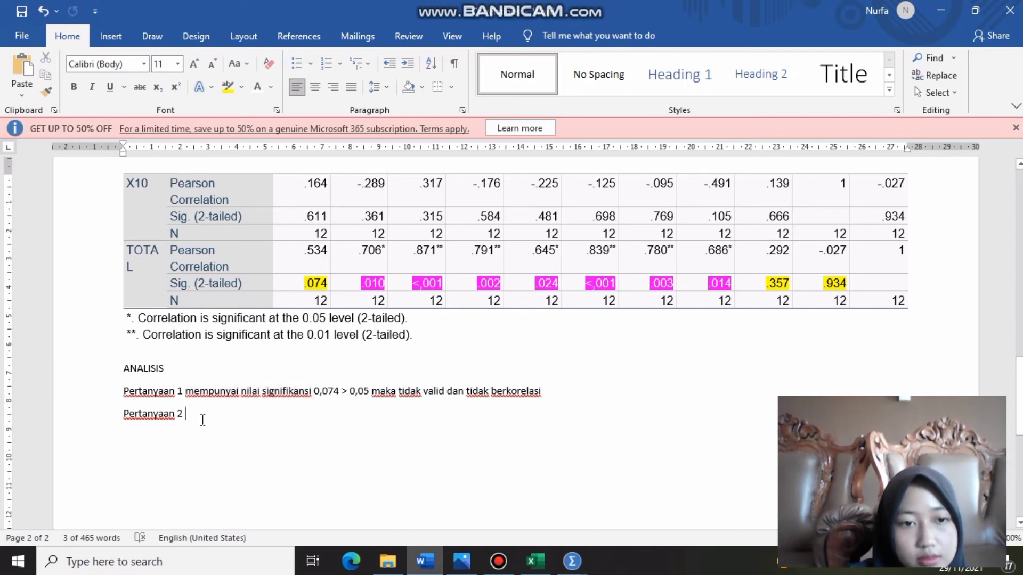
key("ctrl+v")
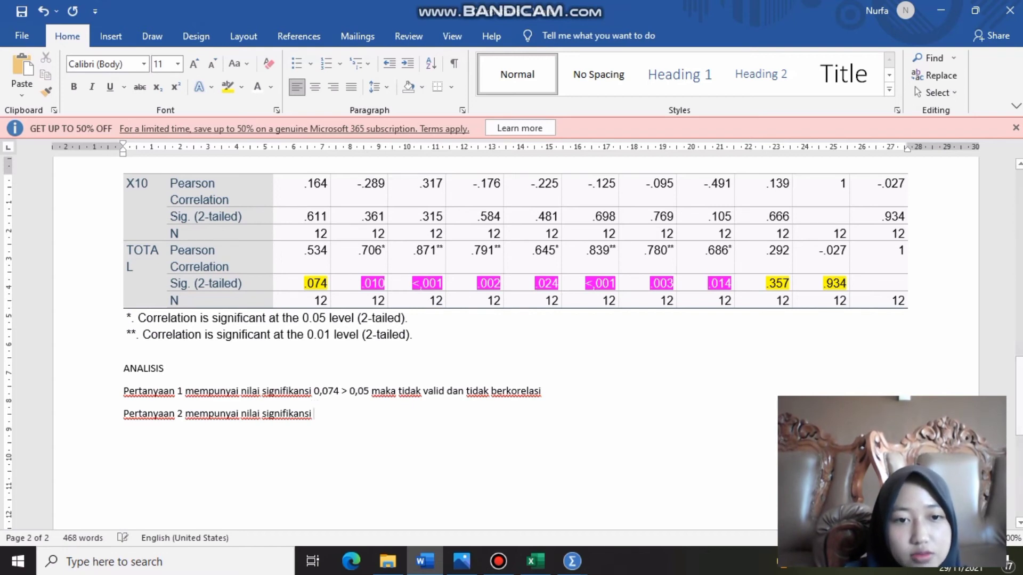
Step: Continue the Pertanyaan 2 sentence with "0,010 < 0,05 maka valid"
type("0")
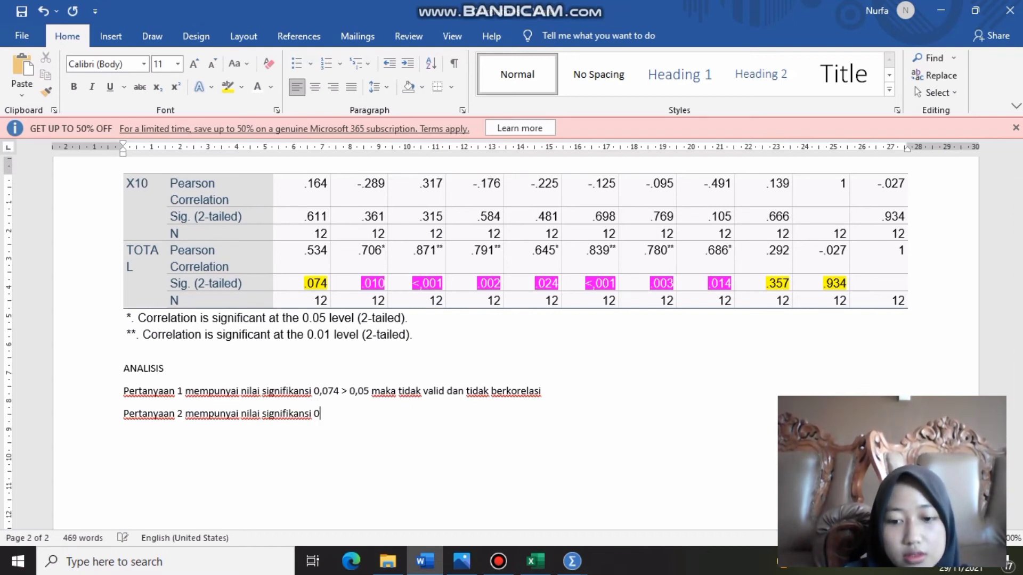
type(",010")
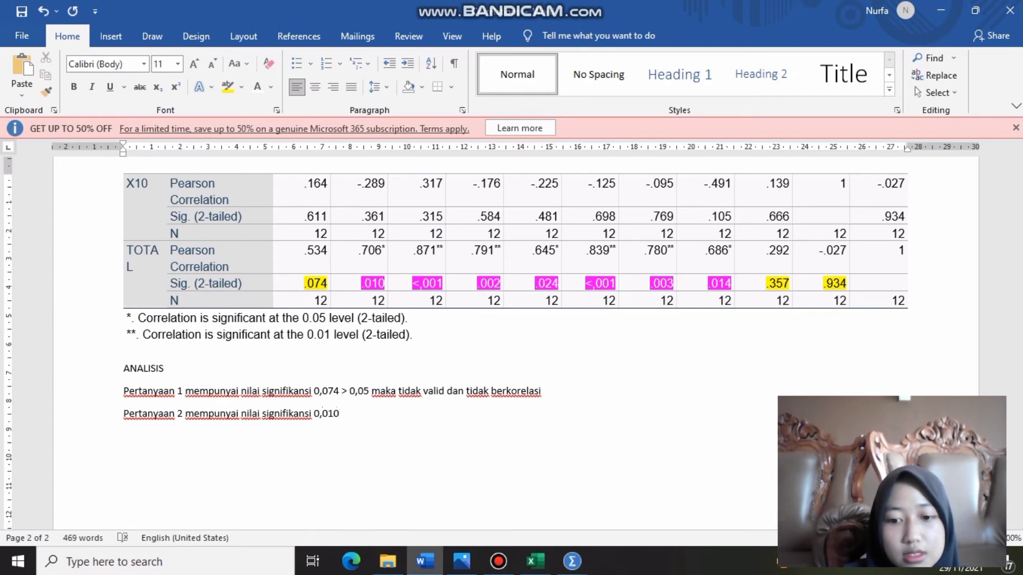
type(" <")
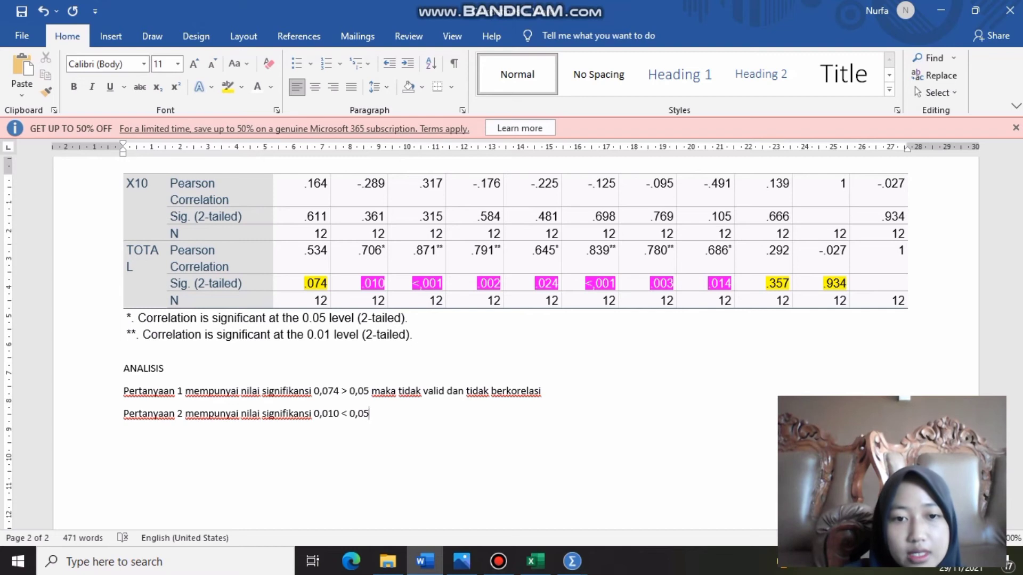
type("0,05 maka ")
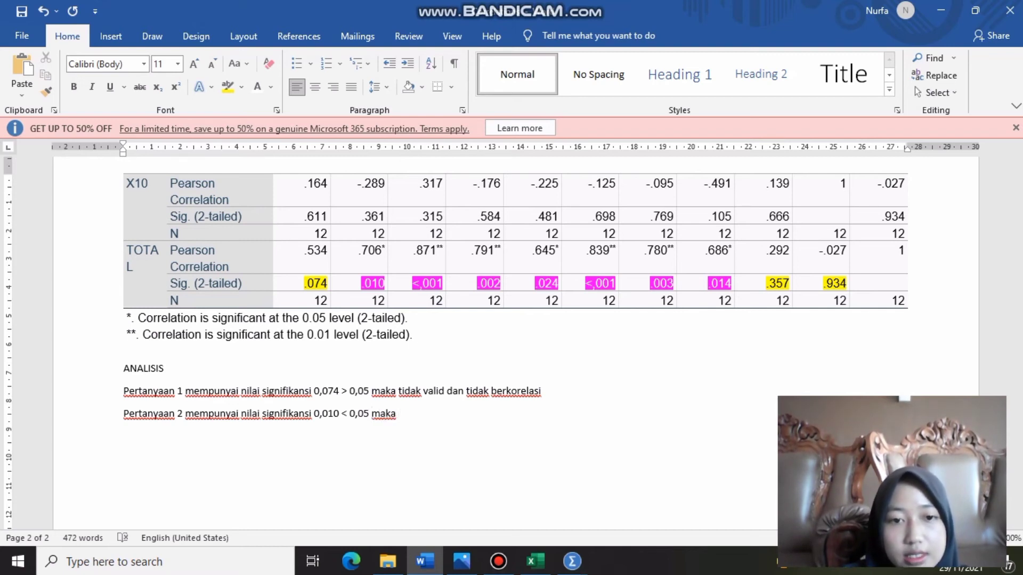
type("valid")
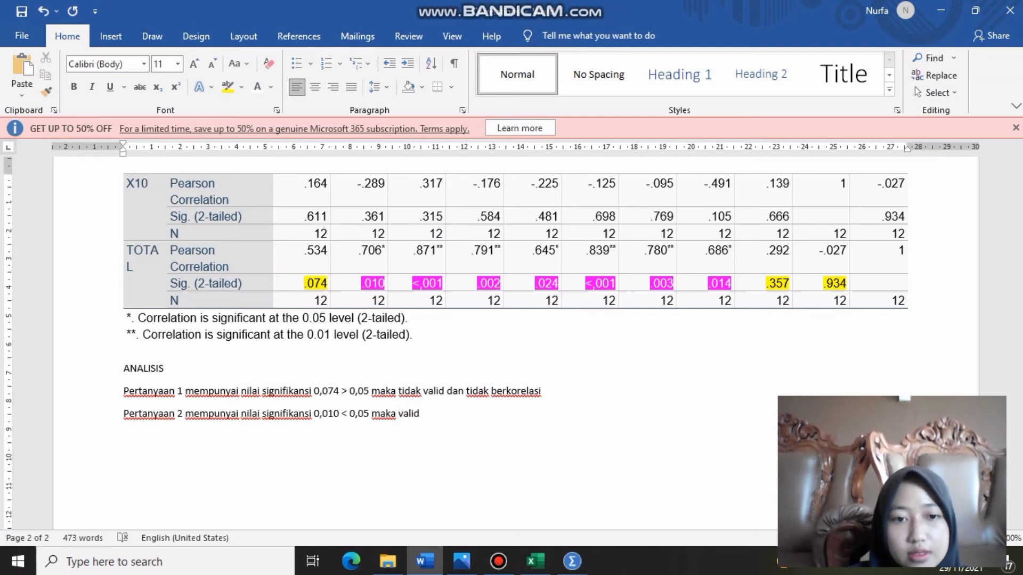
Step: Check the validity criteria in the Excel workbook, return to the Word document and finish the Pertanyaan 2 sentence with "dan berkorelasi"
left_click(535, 562)
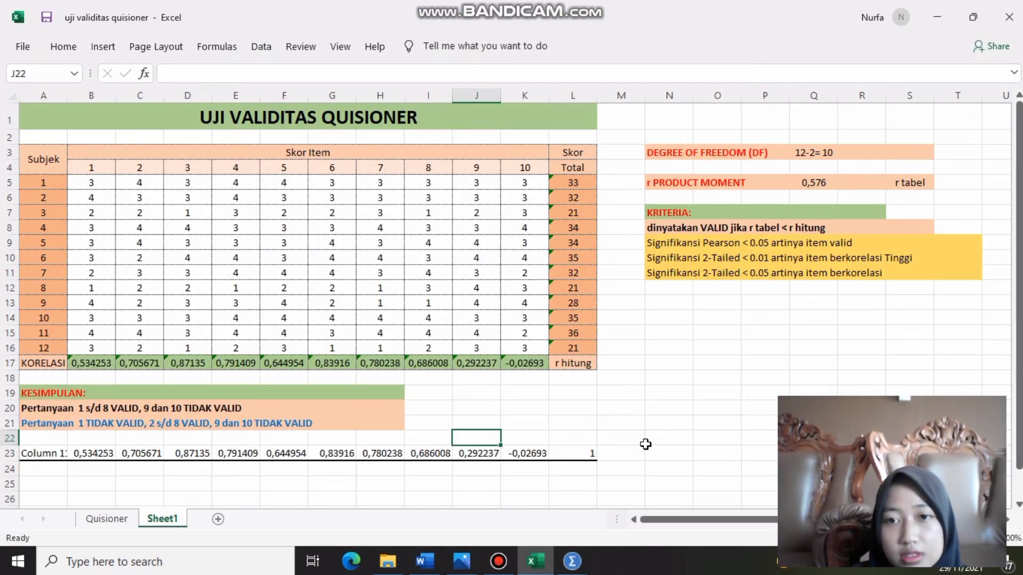
mouse_move(513, 569)
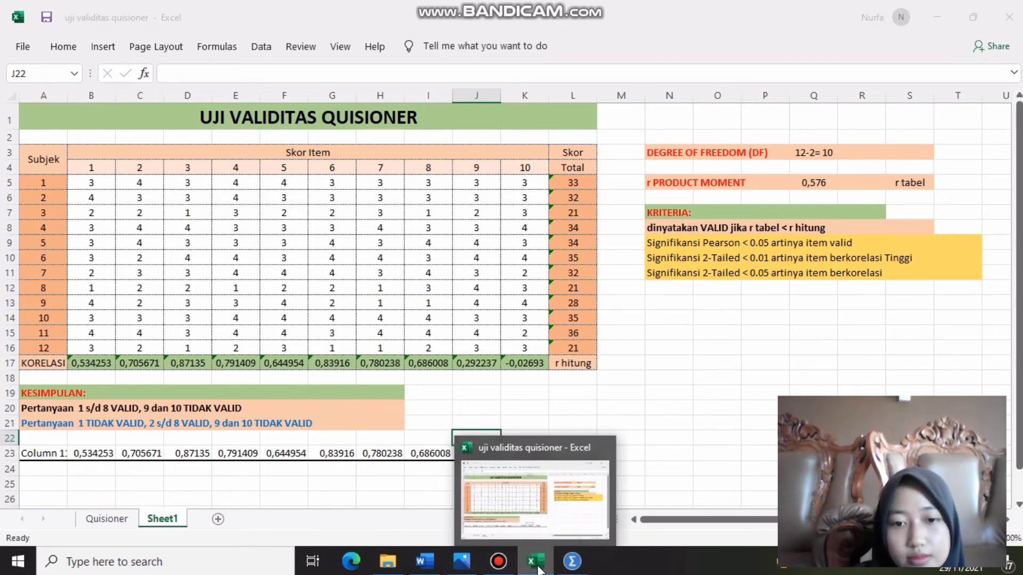
left_click(537, 567)
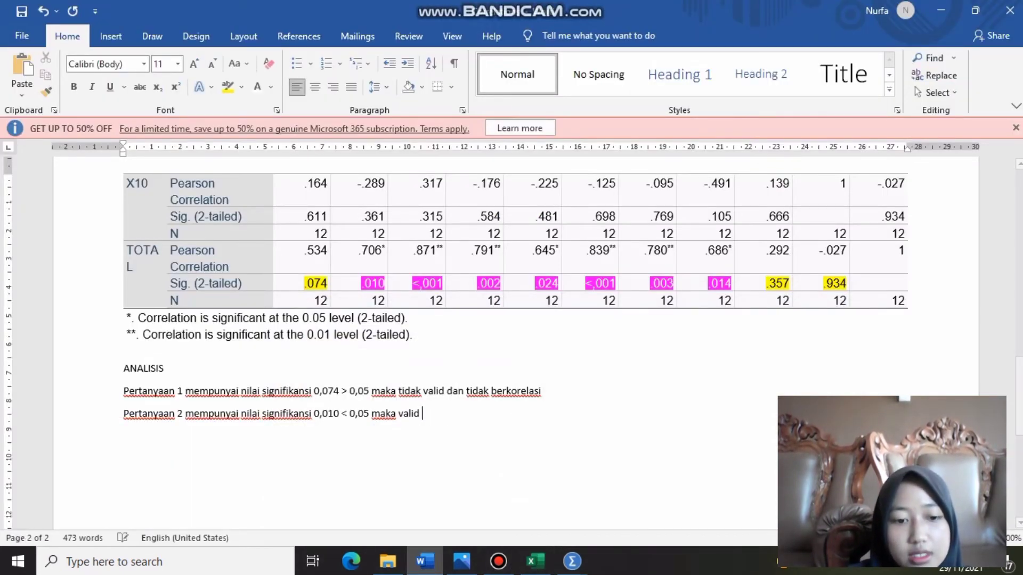
type("dan be")
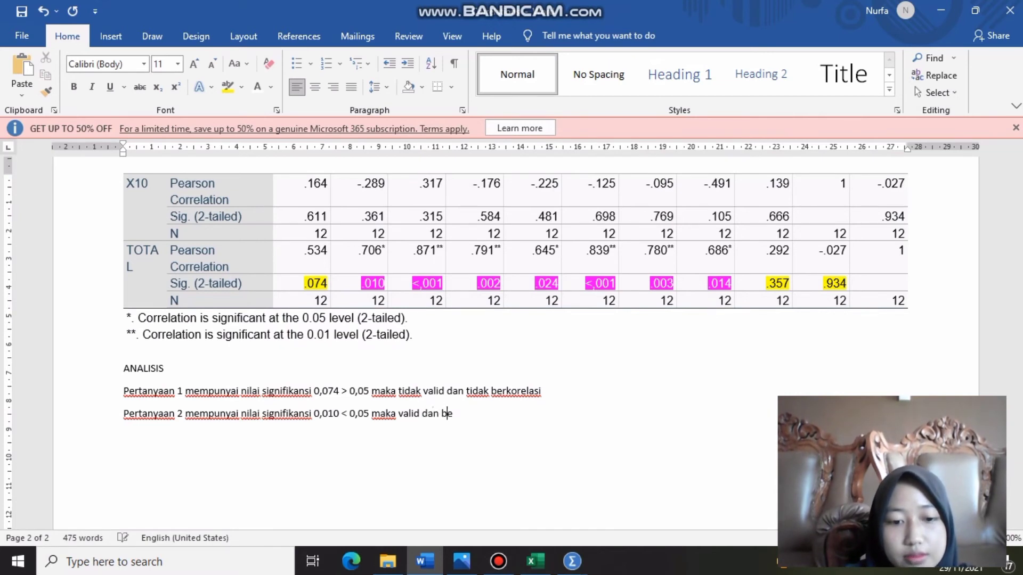
type("rkorelasi")
key("Return")
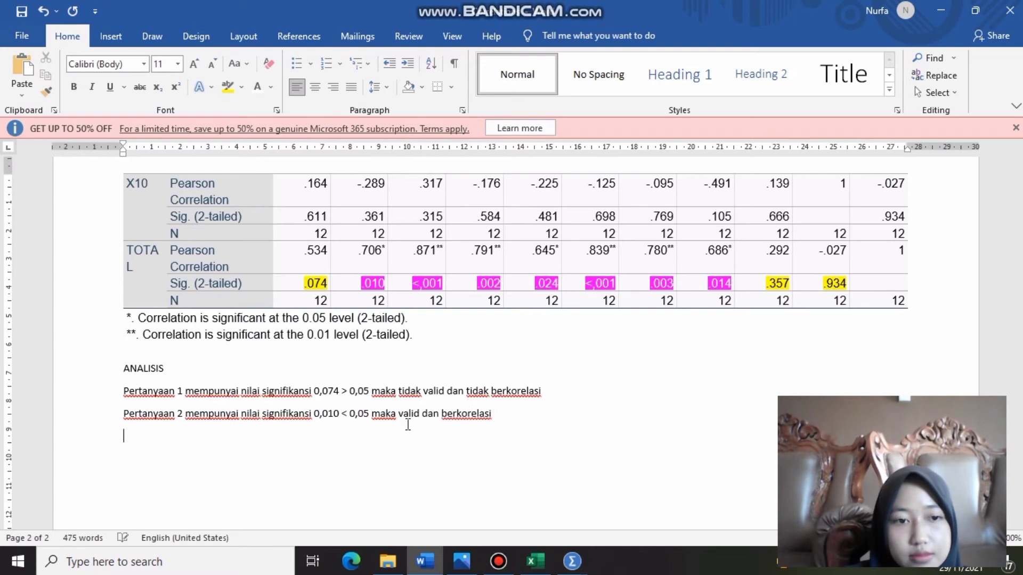
Step: Duplicate the Pertanyaan 2 sentence on the line below and renumber the copy as Pertanyaan 3
left_click_drag(124, 413, 500, 418)
key("ctrl+c")
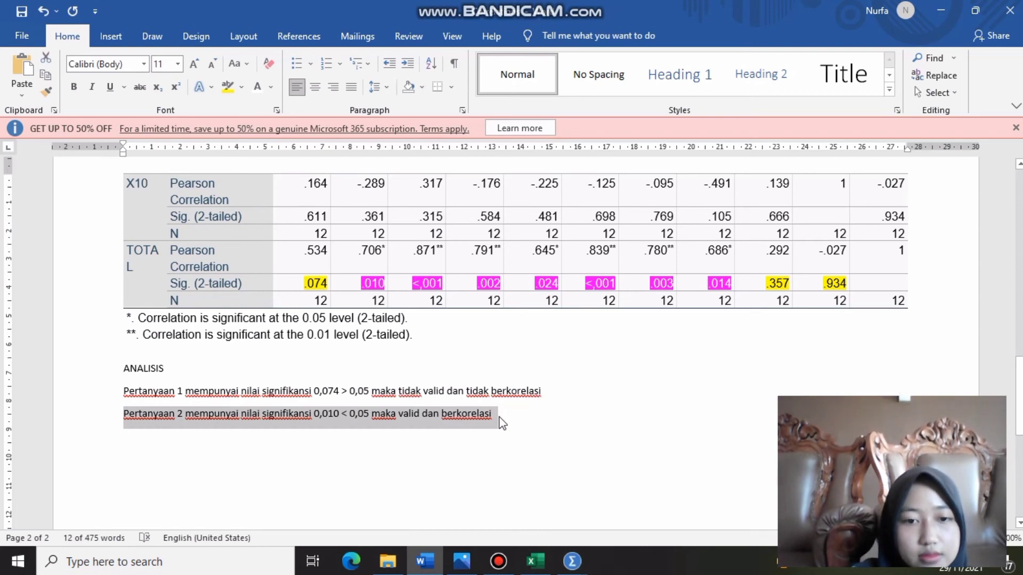
left_click(346, 445)
key("ctrl+v")
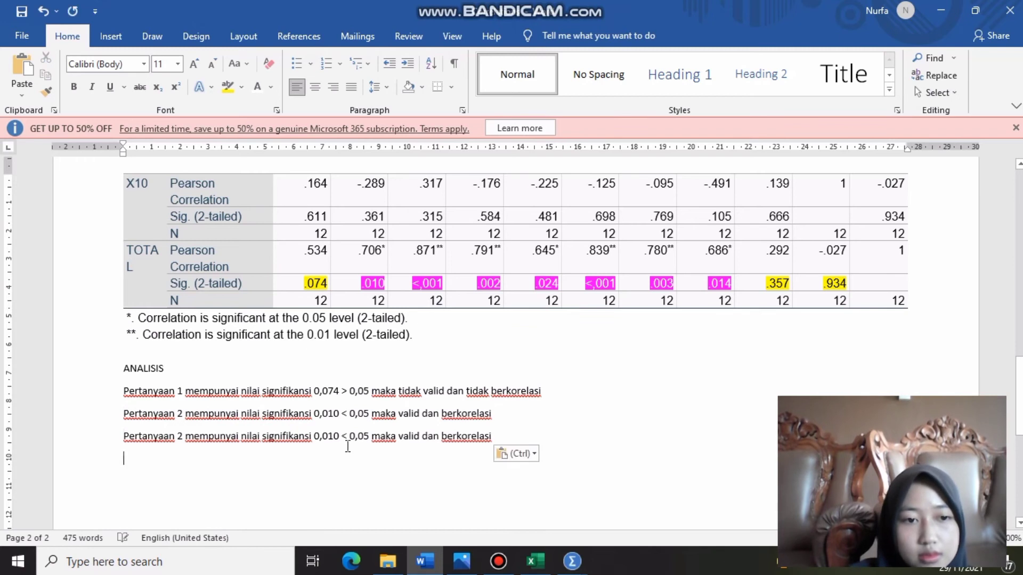
left_click(181, 438)
key("BackSpace")
type("3")
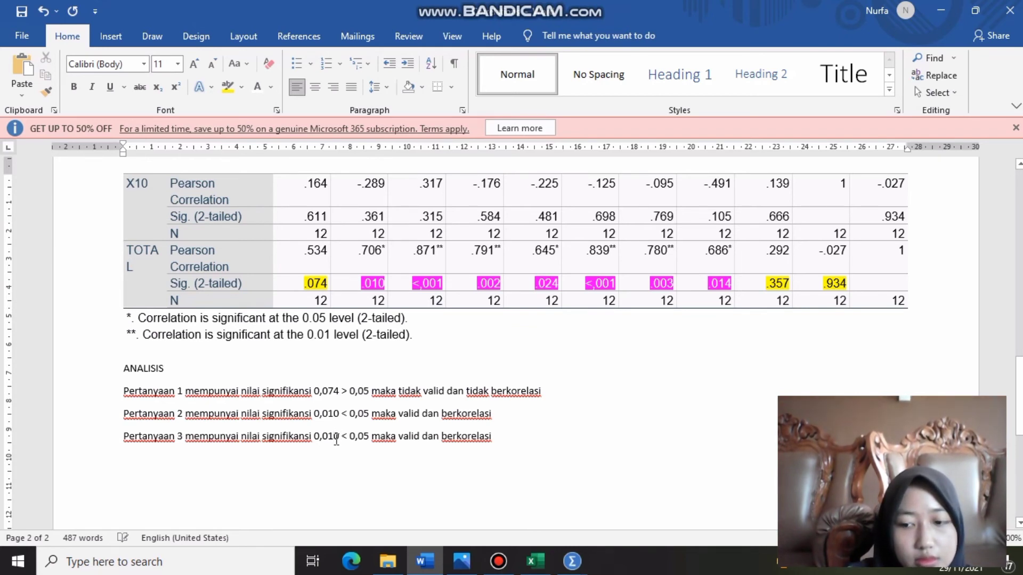
Step: Replace the significance value in the Pertanyaan 3 sentence with <0,001
key("BackSpace")
key("BackSpace")
key("BackSpace")
key("BackSpace")
key("BackSpace")
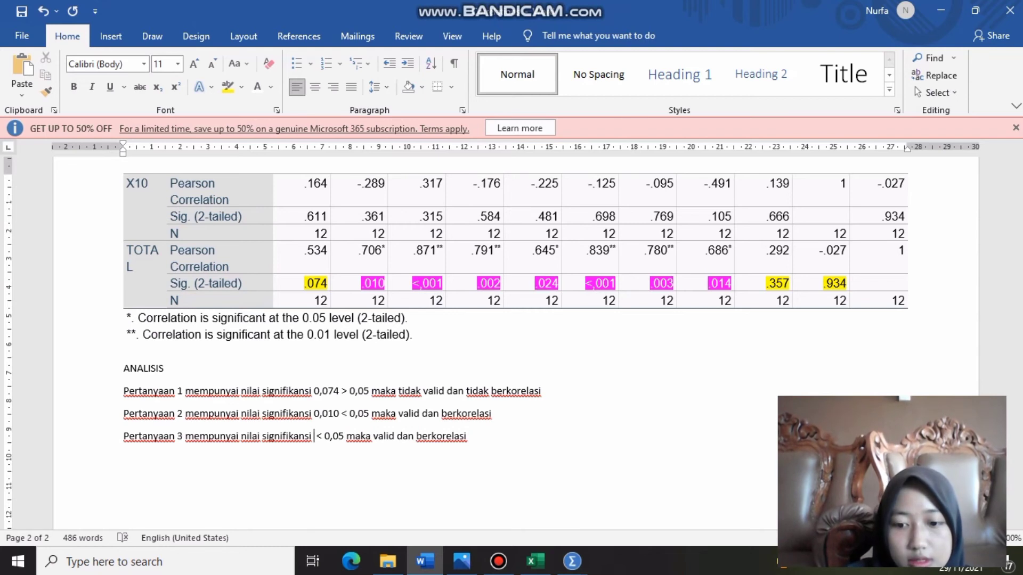
type("< ")
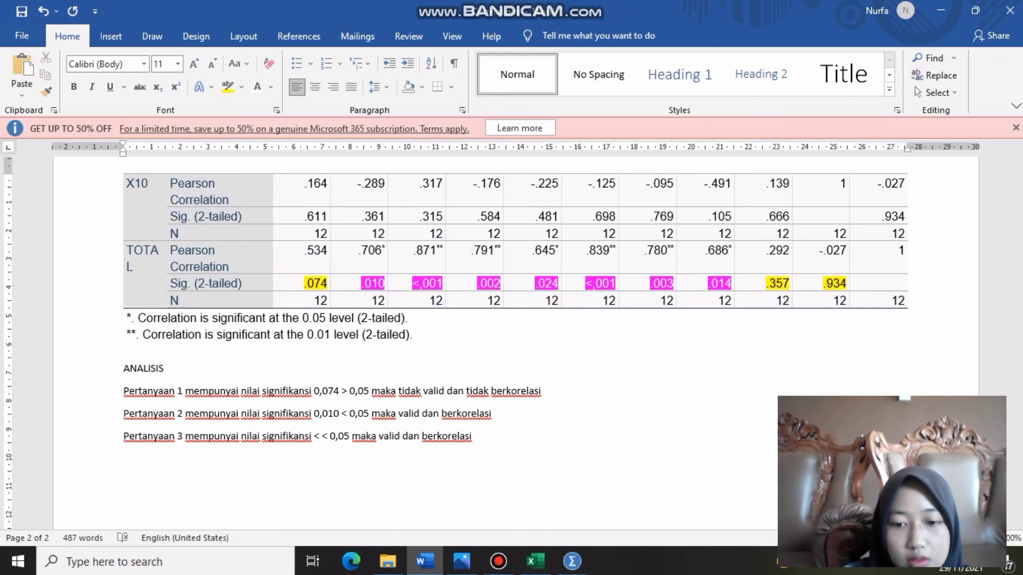
type("0,001")
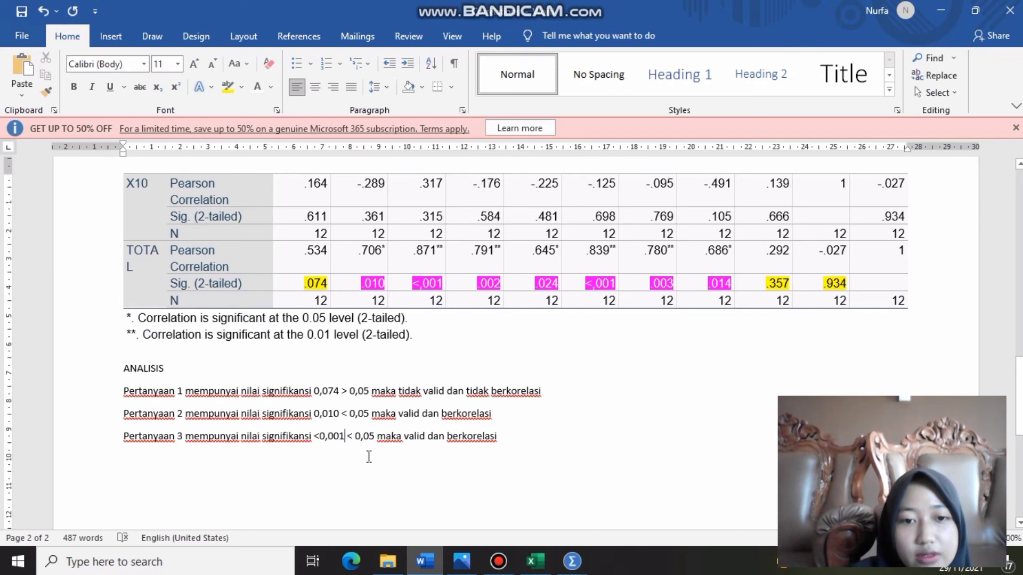
Step: Check the correlation criteria in the Excel workbook, return to the Word document and append "tinggi" to the Pertanyaan 3 sentence
left_click(535, 561)
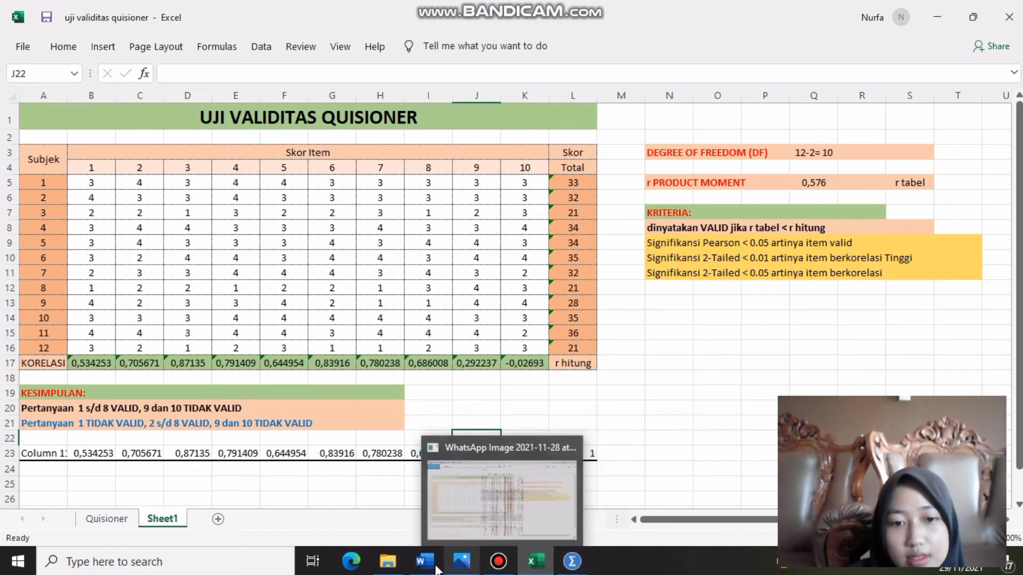
left_click(516, 476)
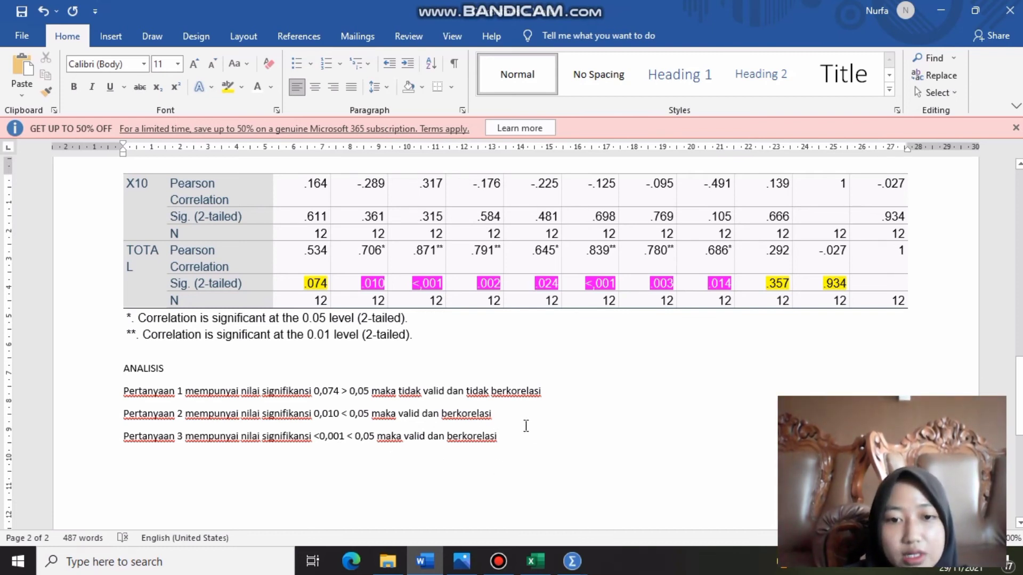
type("tinggi")
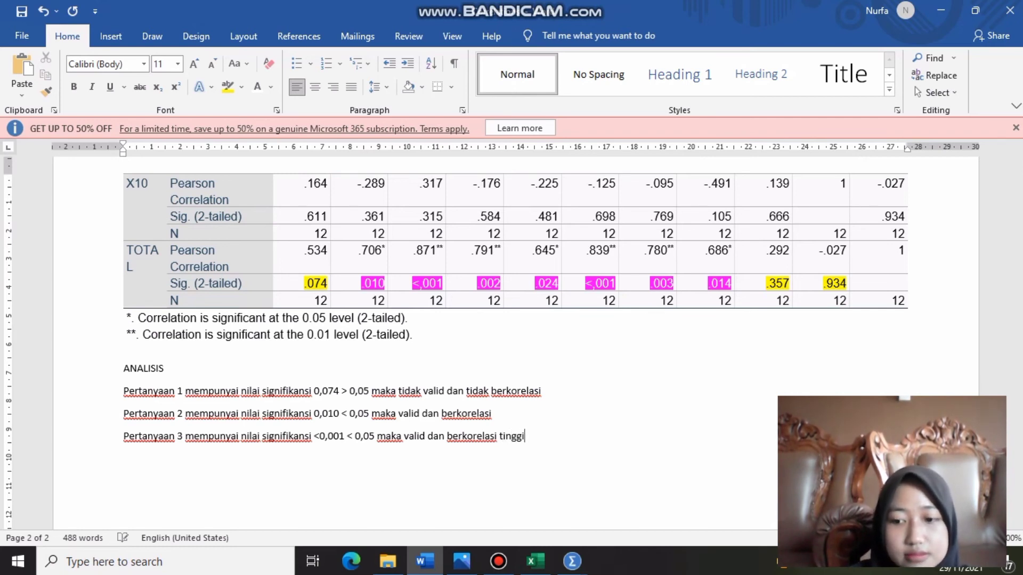
Step: Paste the copied Pertanyaan 2 sentence on a new line below Pertanyaan 3 and renumber it as Pertanyaan 4
key("Return")
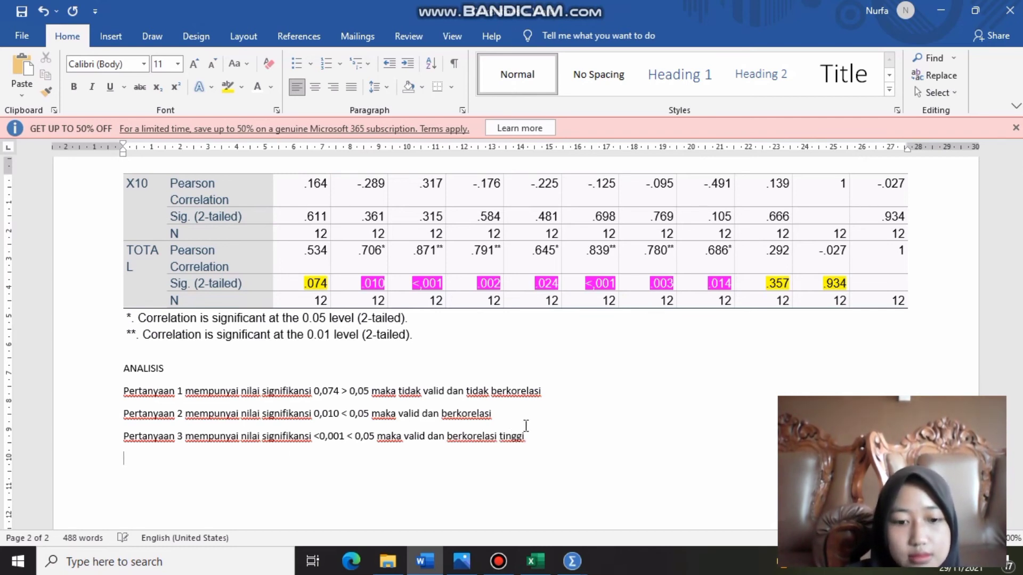
key("ctrl+v")
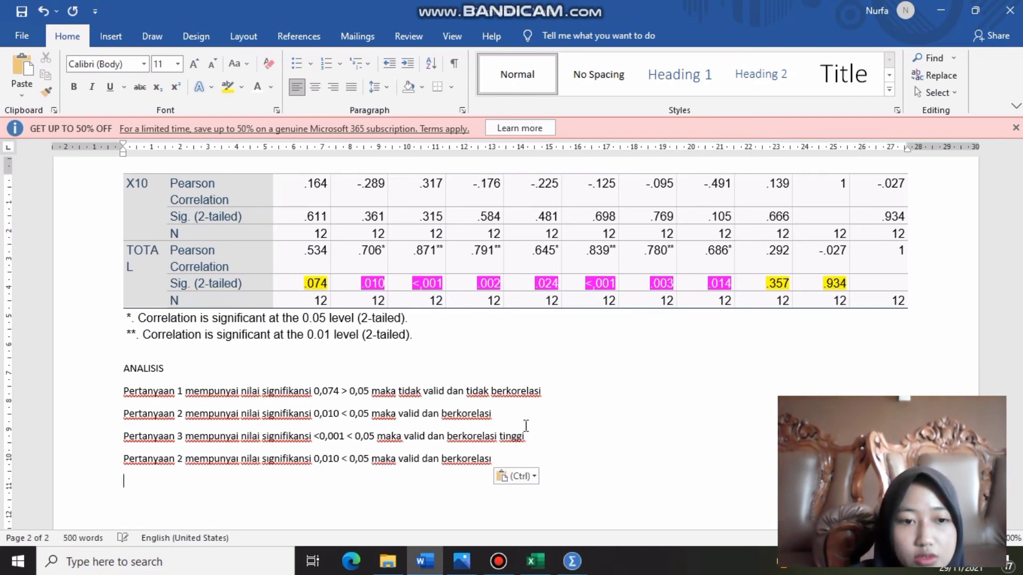
left_click(183, 459)
key("BackSpace")
type("4")
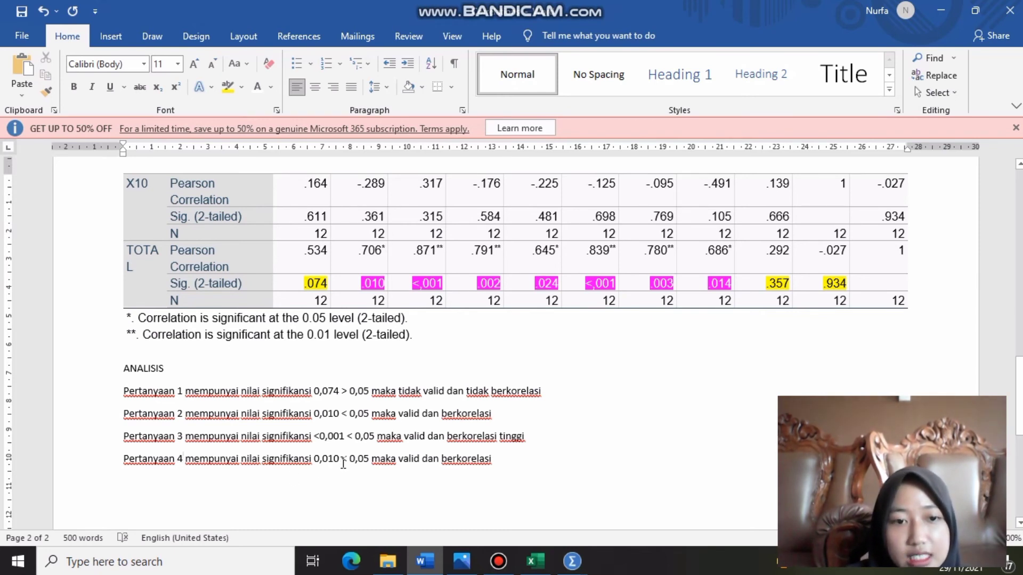
Step: Set the Pertanyaan 4 significance value to 0,002 and check the criteria in the Excel workbook before returning to the Word document
left_click(340, 459)
key("BackSpace")
key("BackSpace")
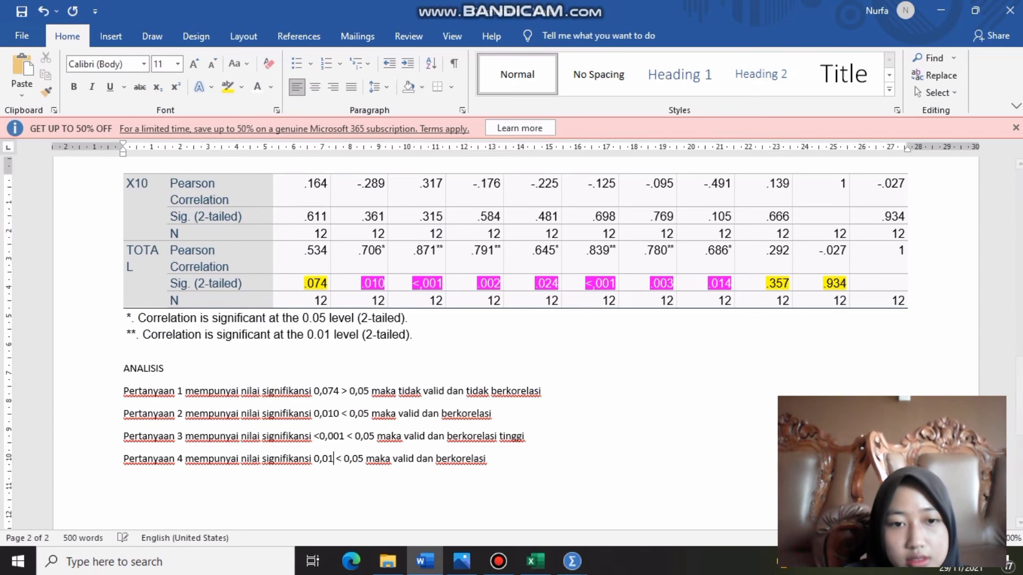
type("02")
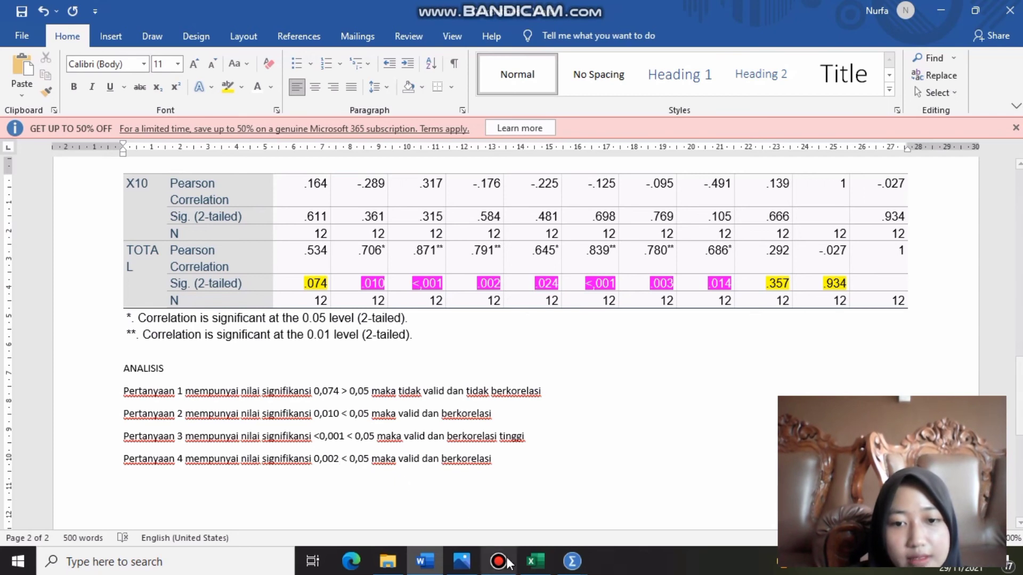
left_click(536, 562)
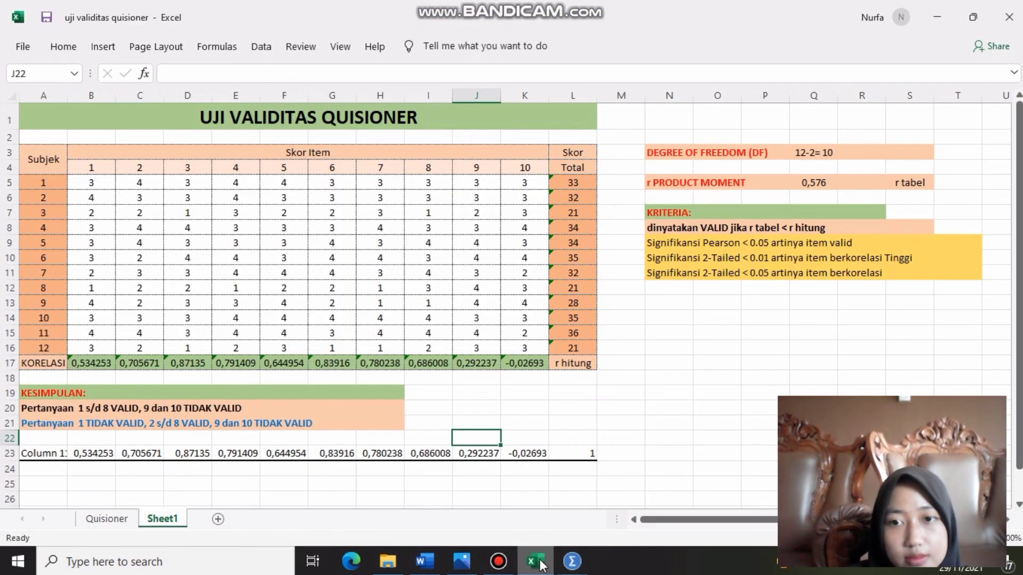
left_click(537, 563)
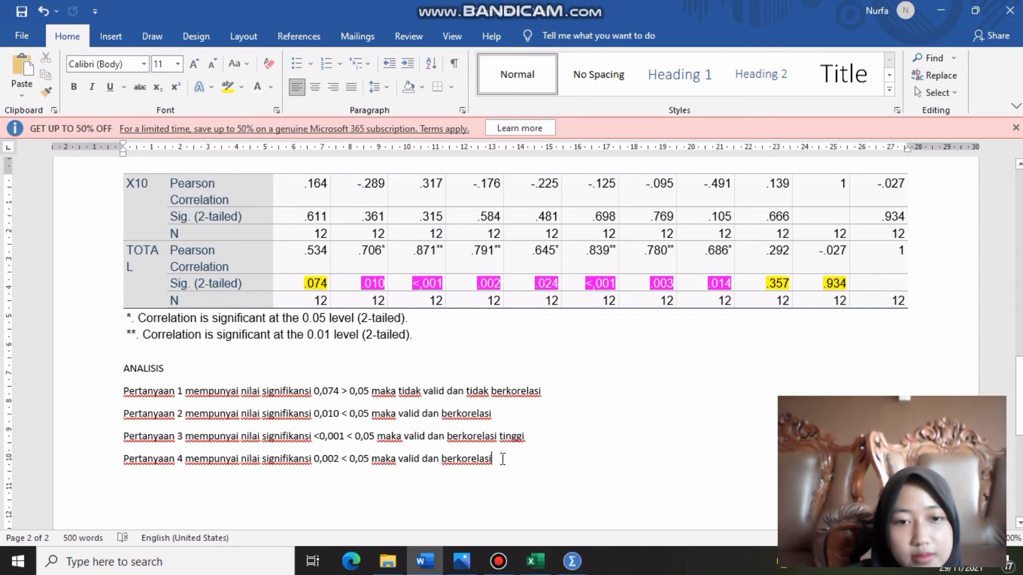
Step: Paste the copied Pertanyaan 2 sentence on a new line below Pertanyaan 4 and renumber it as Pertanyaan 5
key("Return")
key("ctrl+v")
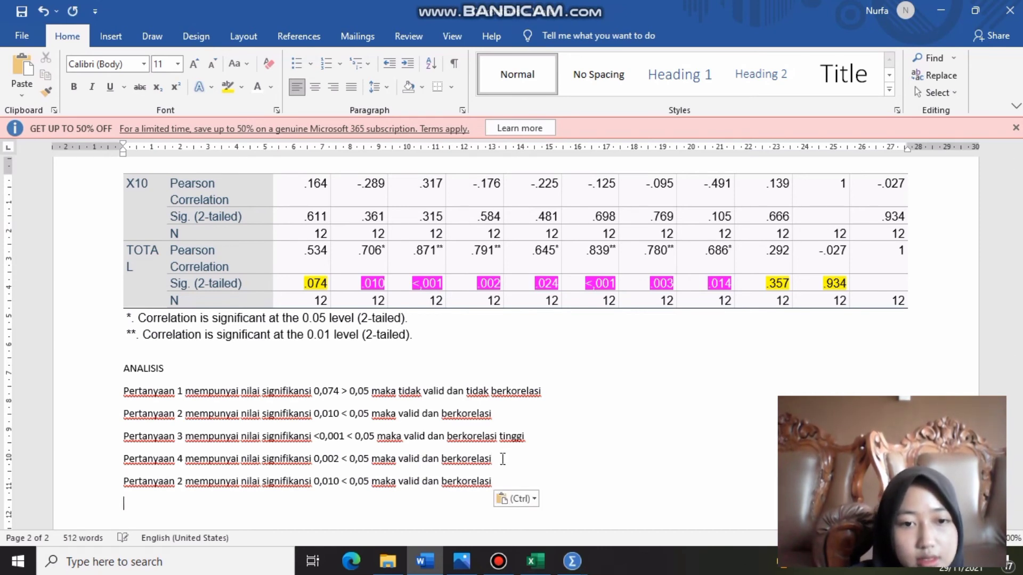
left_click(182, 482)
type("5")
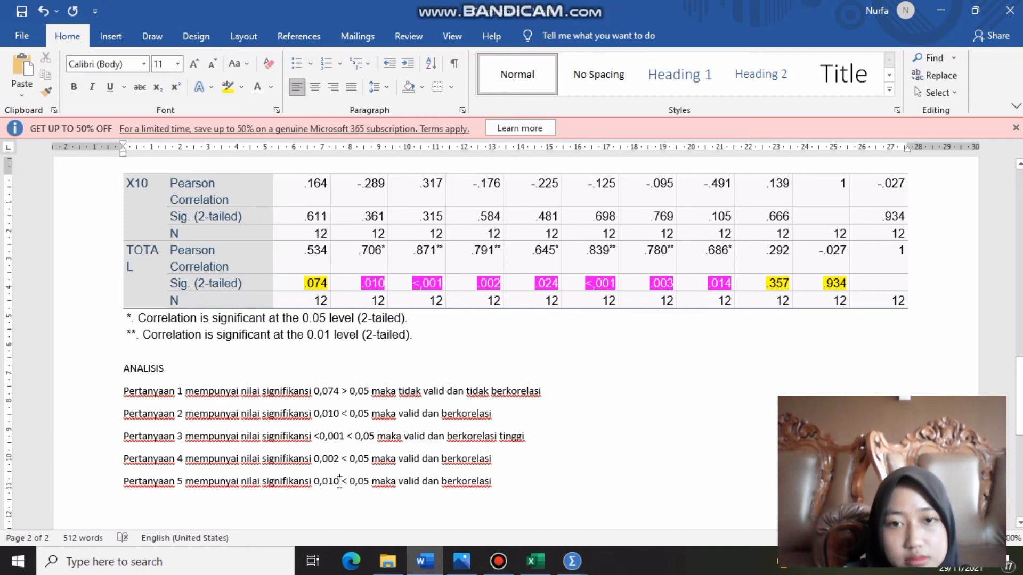
Step: Set the Pertanyaan 5 significance value to 0,024 and append "tinggi" to the Pertanyaan 4 sentence
key("BackSpace")
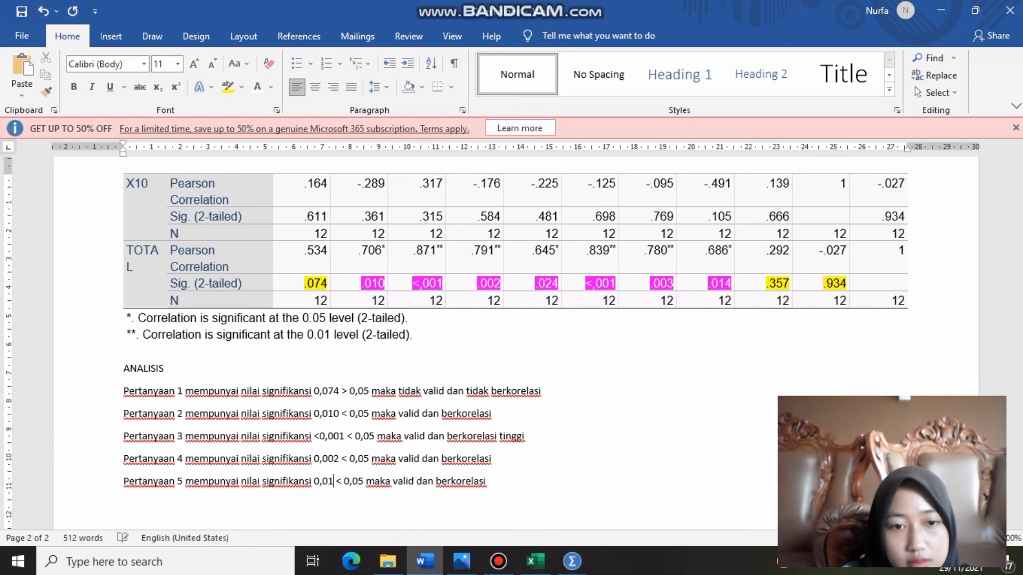
key("BackSpace")
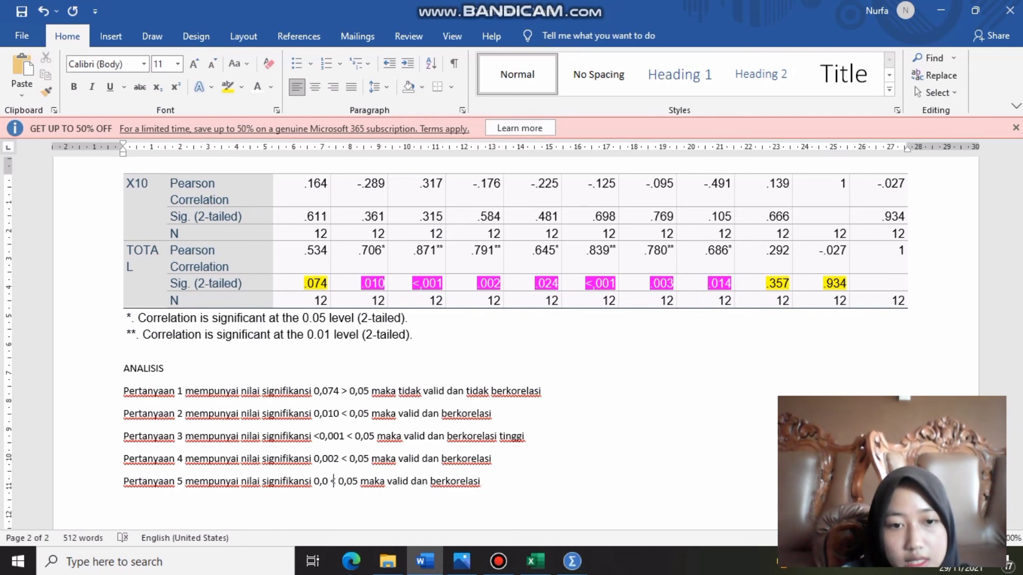
type("24")
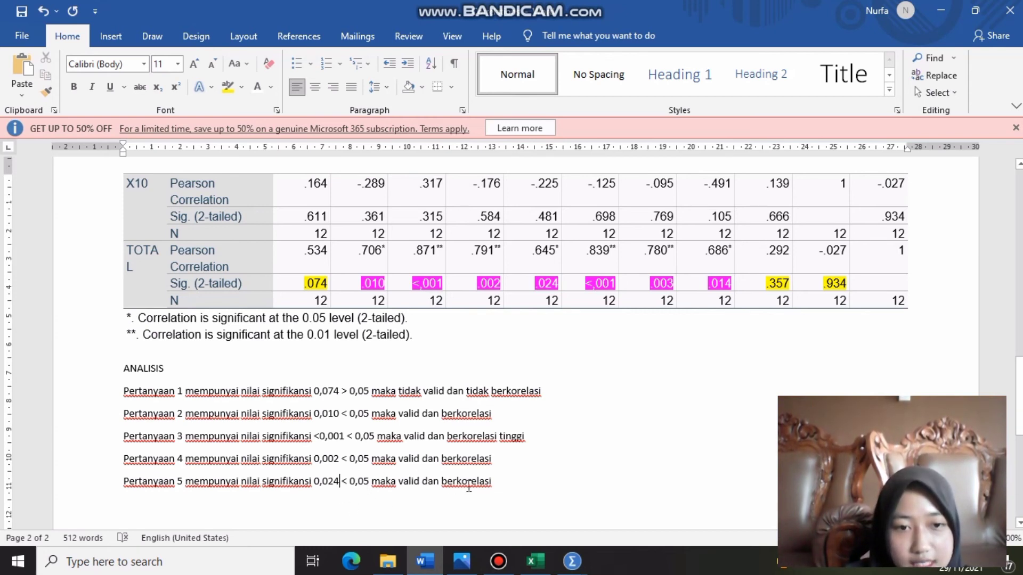
left_click(493, 459)
type("tinggi")
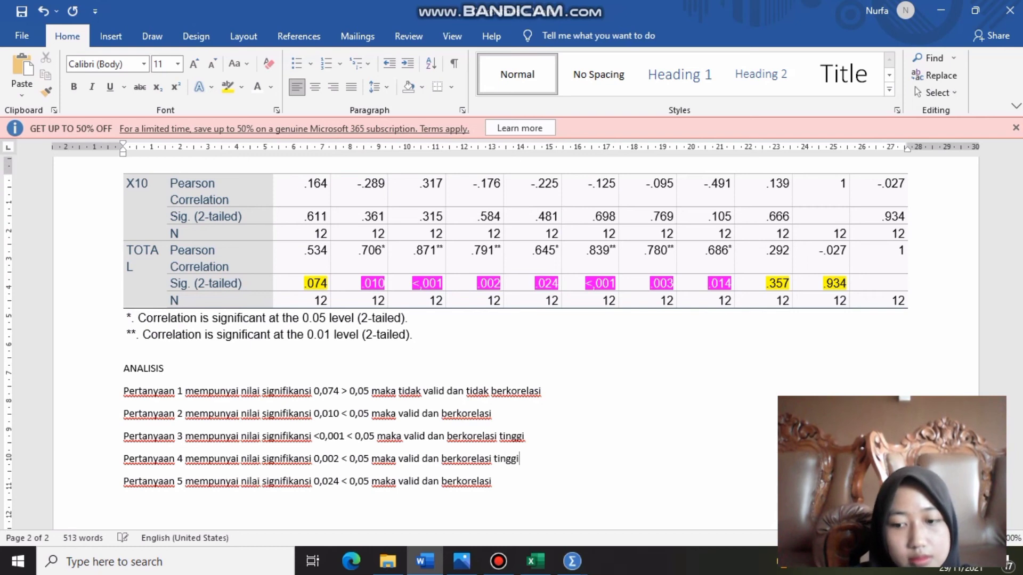
Step: Paste the copied Pertanyaan 2 sentence on a new line below Pertanyaan 5 and renumber it as Pertanyaan 6
left_click(492, 481)
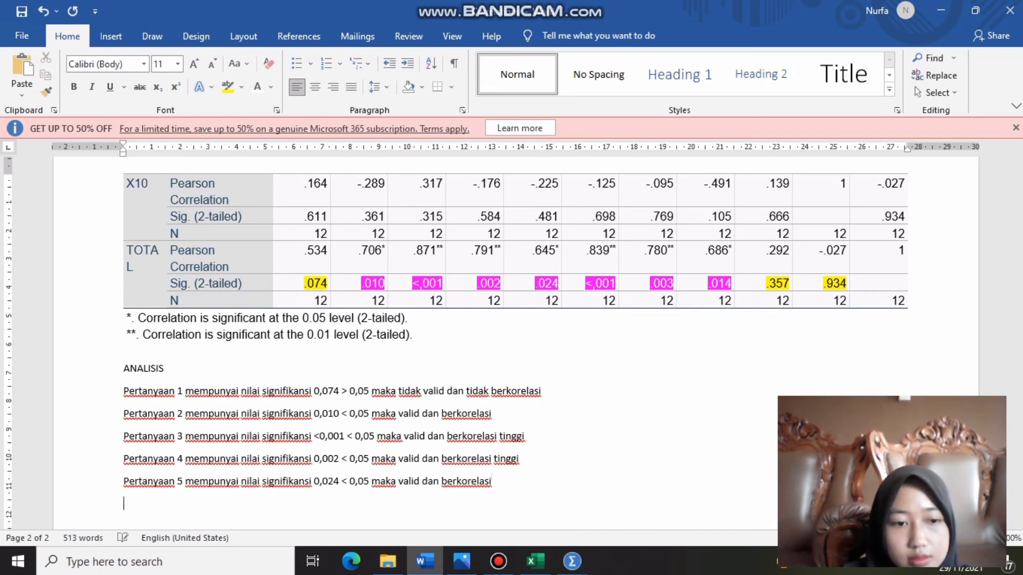
type("Pertanyaan 2 mempunyai nilai signifikansi 0,010 < 0,05 maka valid dan berkorelasi")
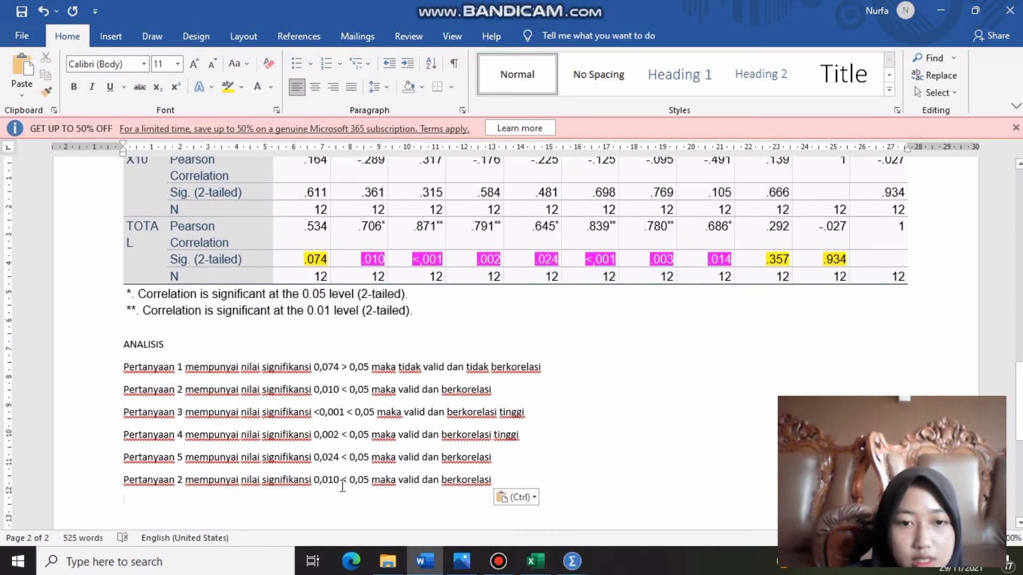
left_click(182, 481)
key("BackSpace")
type("6")
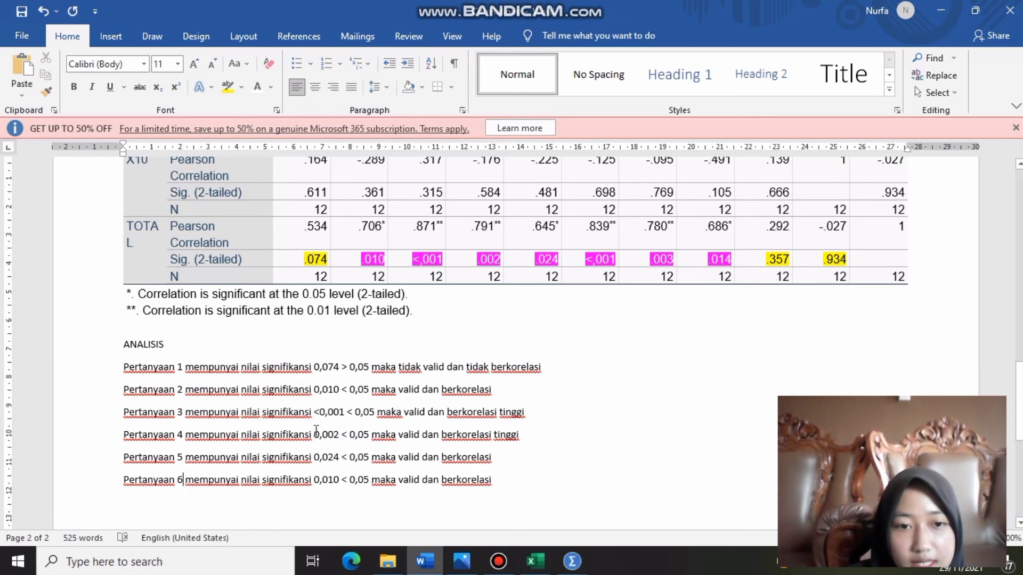
Step: Replace the significance value in the Pertanyaan 6 sentence with <0,001 copied from the Pertanyaan 3 sentence
left_click_drag(314, 413, 341, 413)
key("ctrl+c")
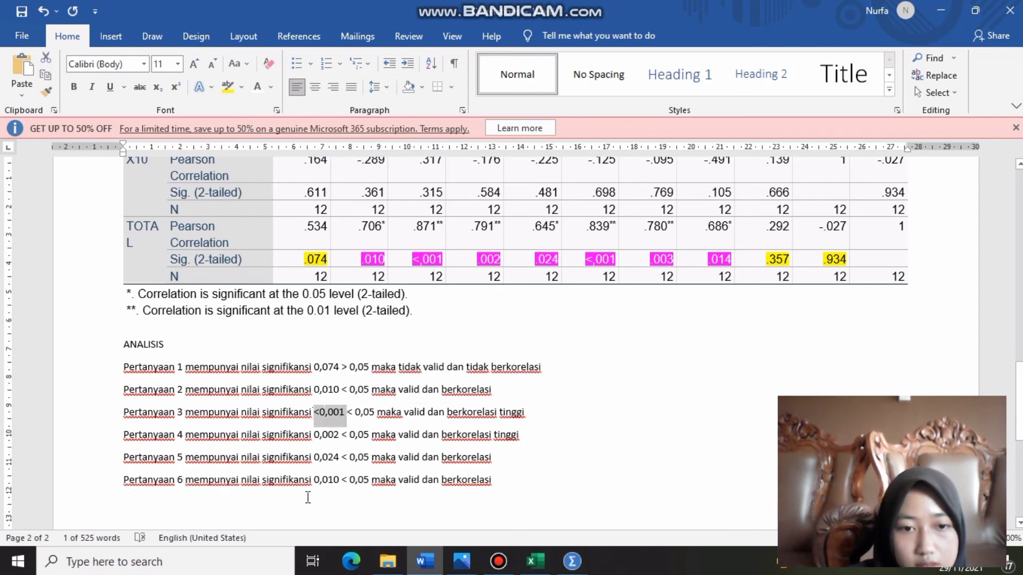
left_click_drag(314, 480, 339, 482)
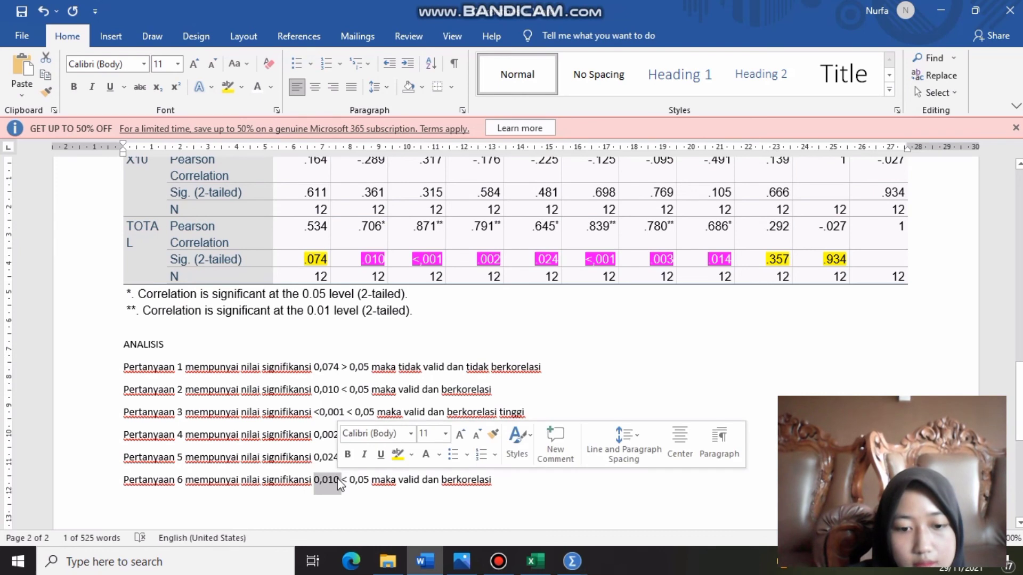
key("ctrl+v")
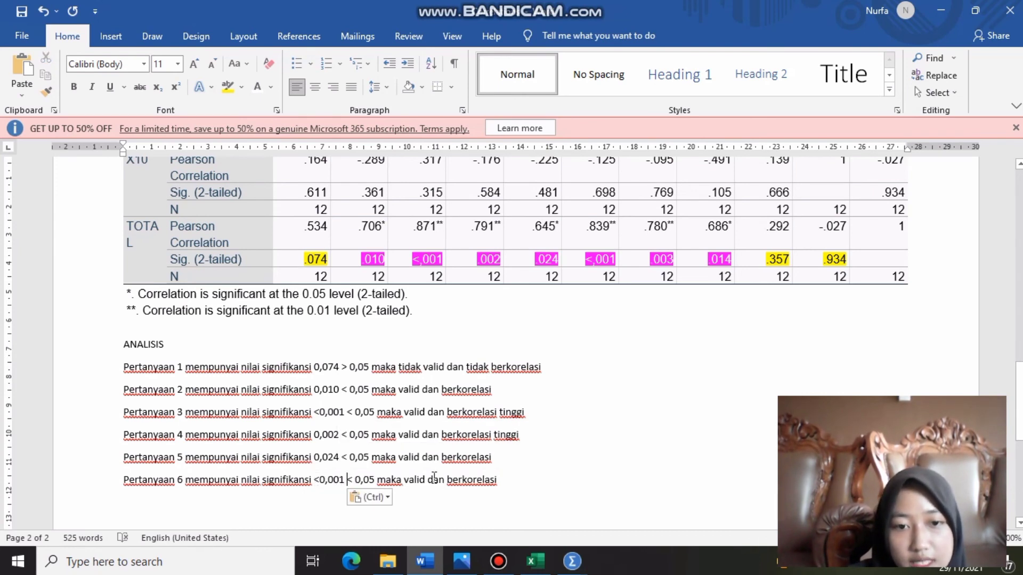
Step: Finish the Pertanyaan 6 sentence with "tinggi" and start a new line below it
left_click(514, 479)
type("tinggi")
key("Return")
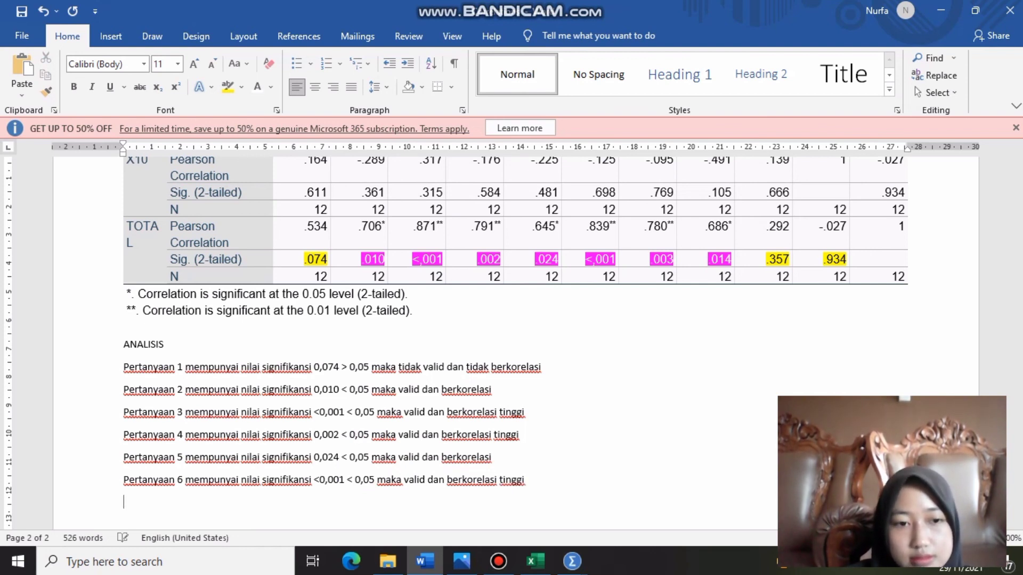
key("ctrl+v")
key("BackSpace")
key("BackSpace")
key("BackSpace")
key("BackSpace")
key("BackSpace")
key("BackSpace")
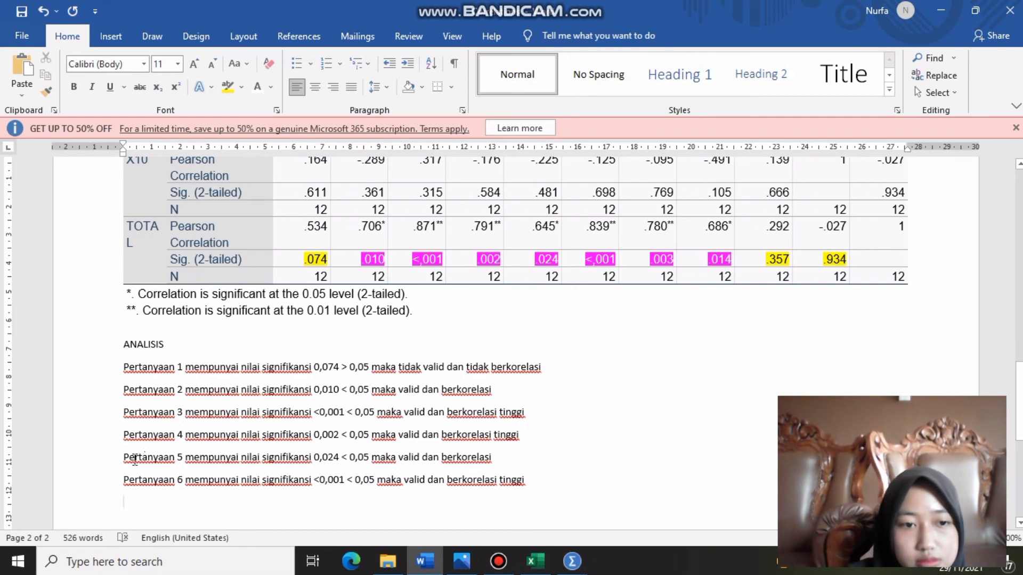
Step: Copy the Pertanyaan 5 sentence to the empty line below Pertanyaan 6 and renumber it as Pertanyaan 7
left_click_drag(123, 458, 501, 461)
key("ctrl+c")
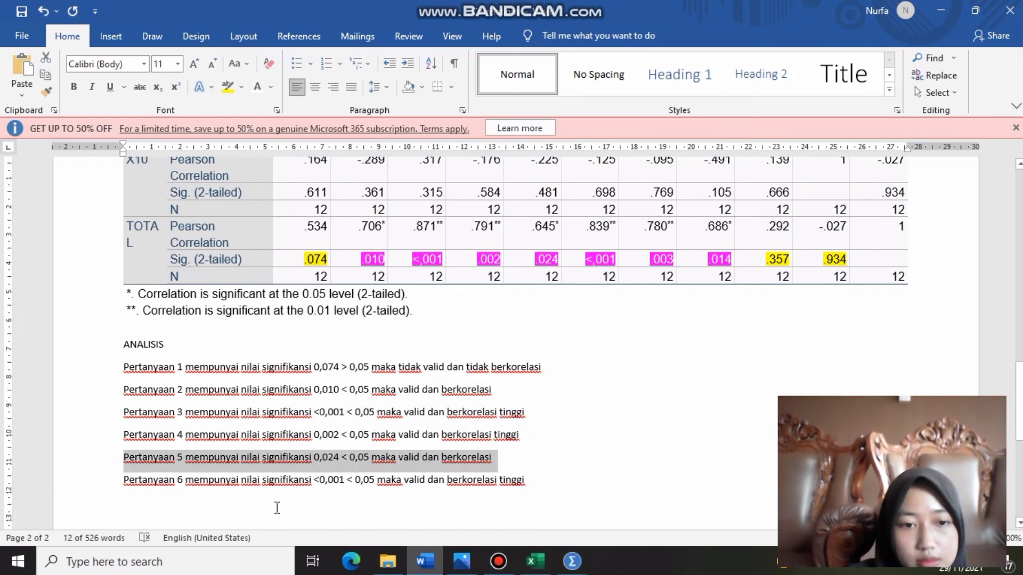
left_click(276, 506)
key("ctrl+v")
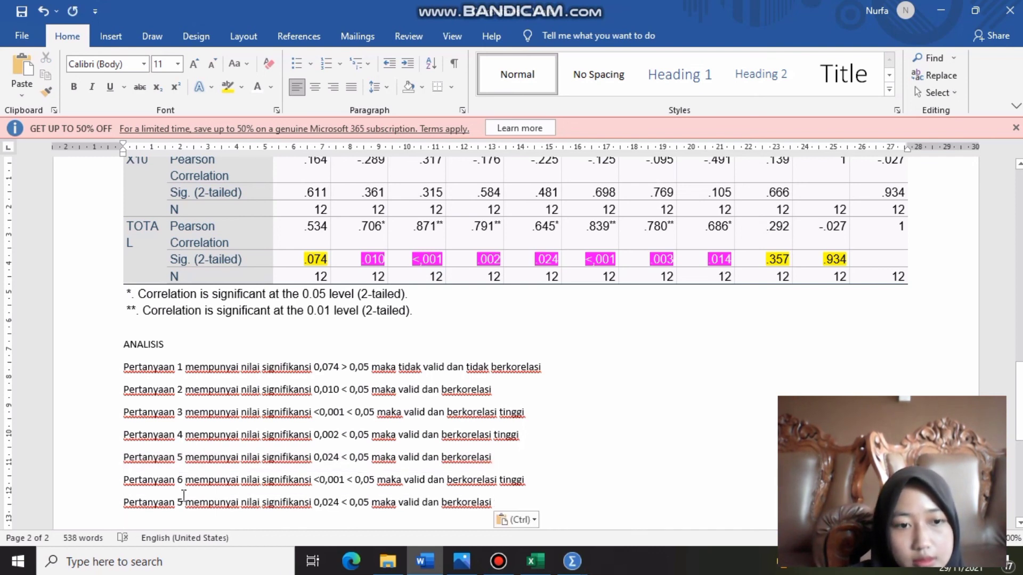
left_click(185, 505)
key("BackSpace")
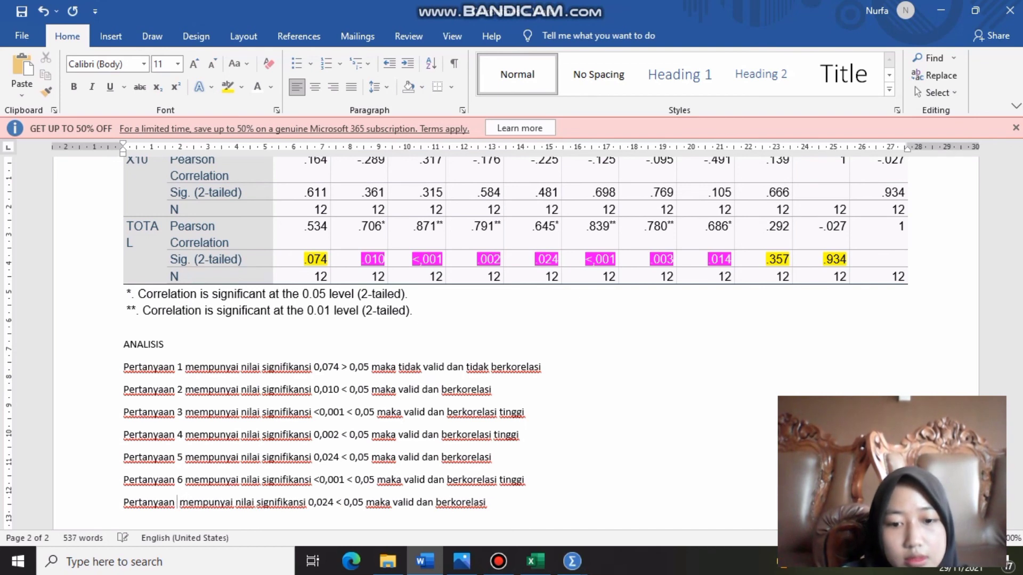
type("7")
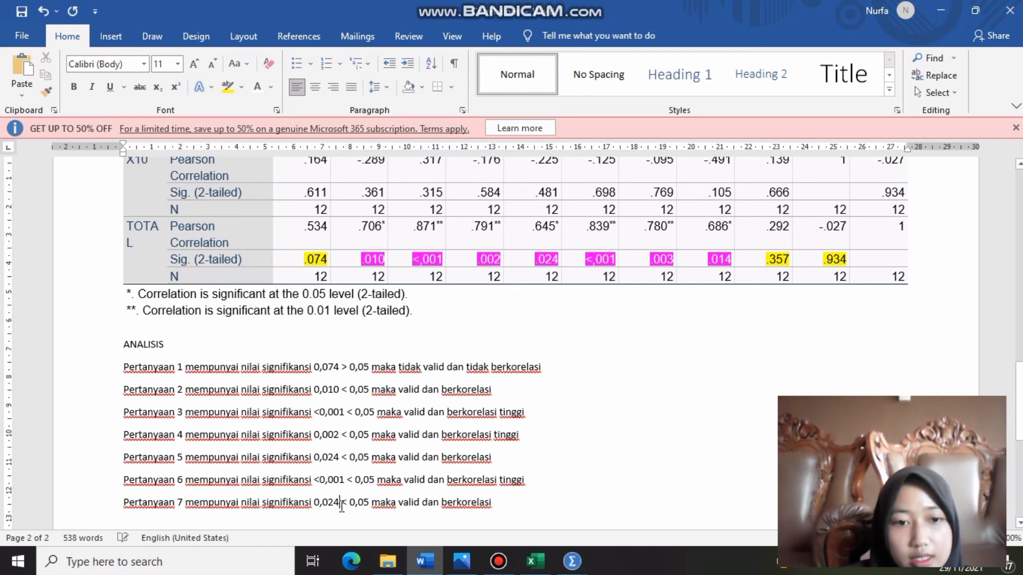
Step: Set the Pertanyaan 7 significance value to 0,003 and append "tinggi" to the end of its sentence
left_click(341, 506)
key("BackSpace")
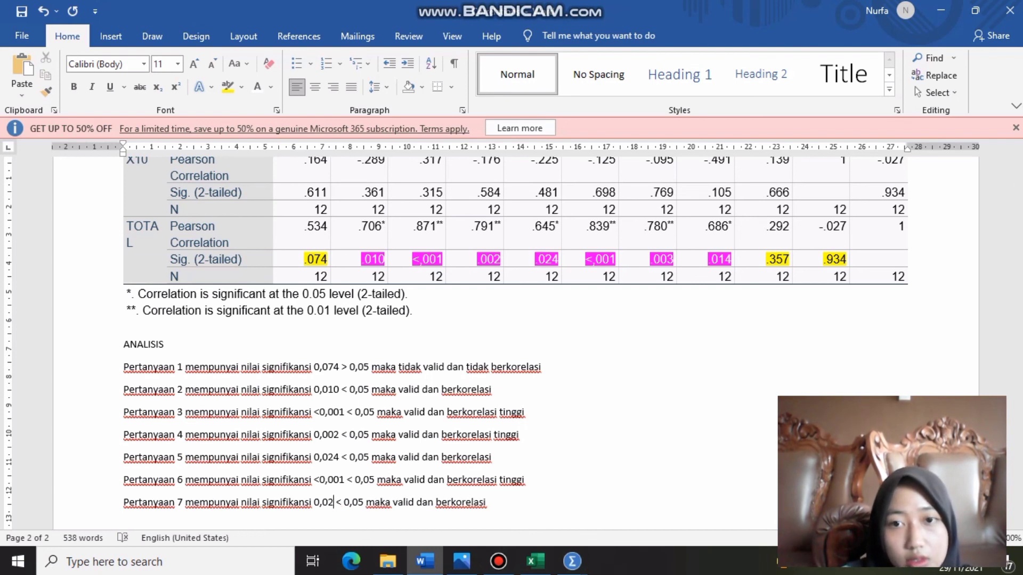
key("BackSpace")
type("03")
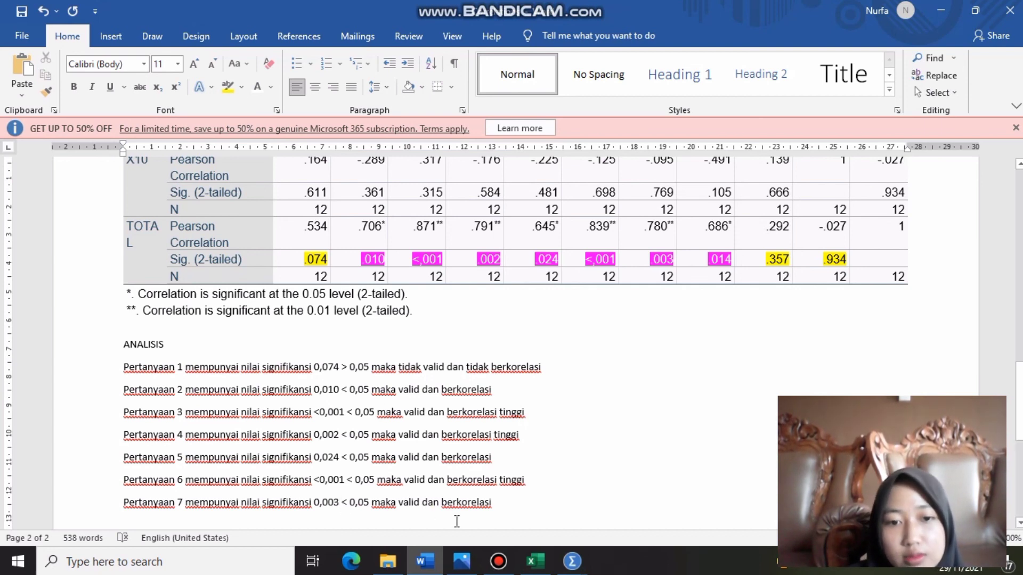
left_click(506, 500)
type("tin")
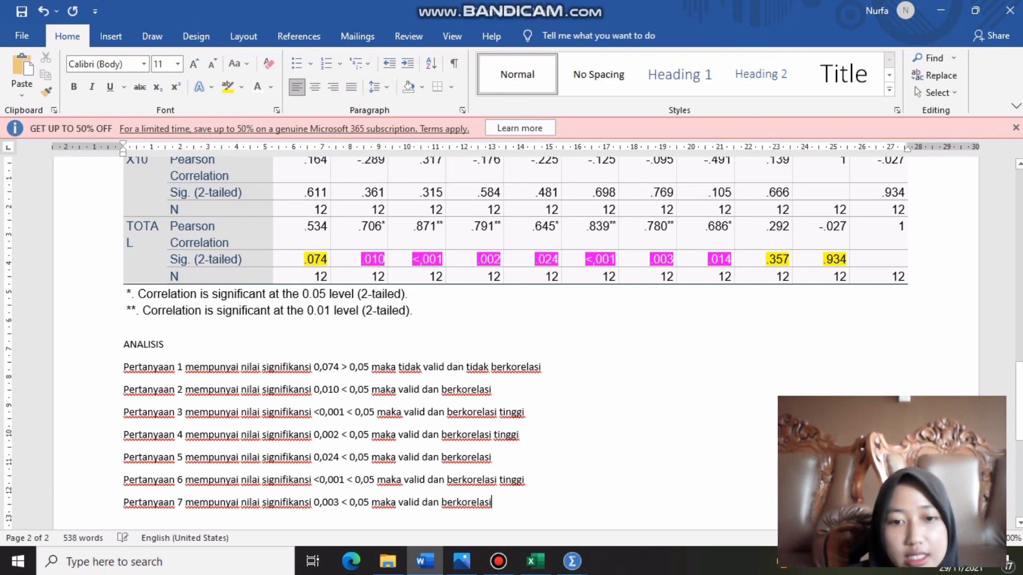
type("ggi")
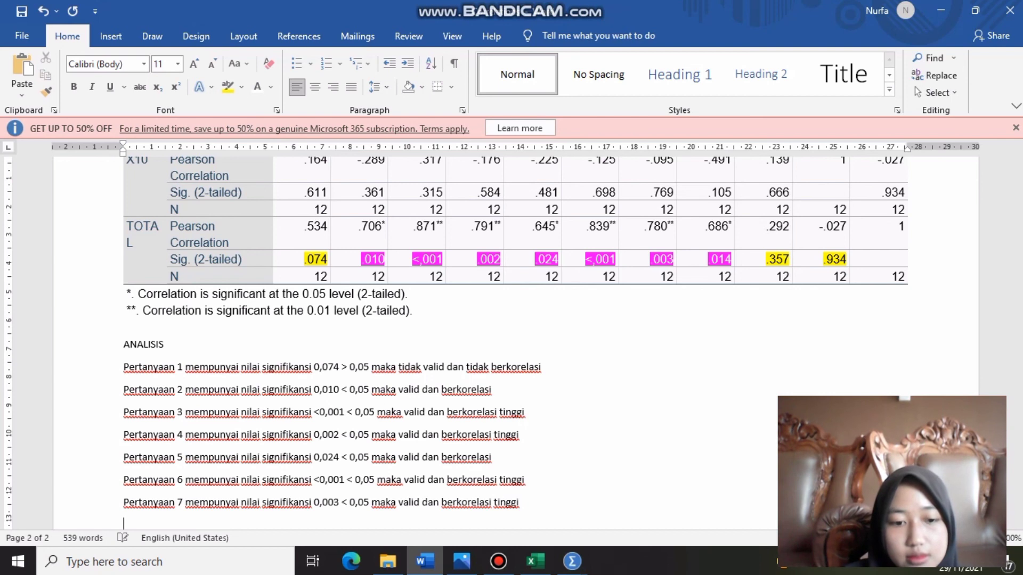
Step: Copy the Pertanyaan 5 sentence to a line below Pertanyaan 7 and renumber it as Pertanyaan 8
key("Return")
type("Pertanyaan 5 mempunyai nilai signifikansi 0,024 < 0,05 maka valid dan berkorelasi\\n")
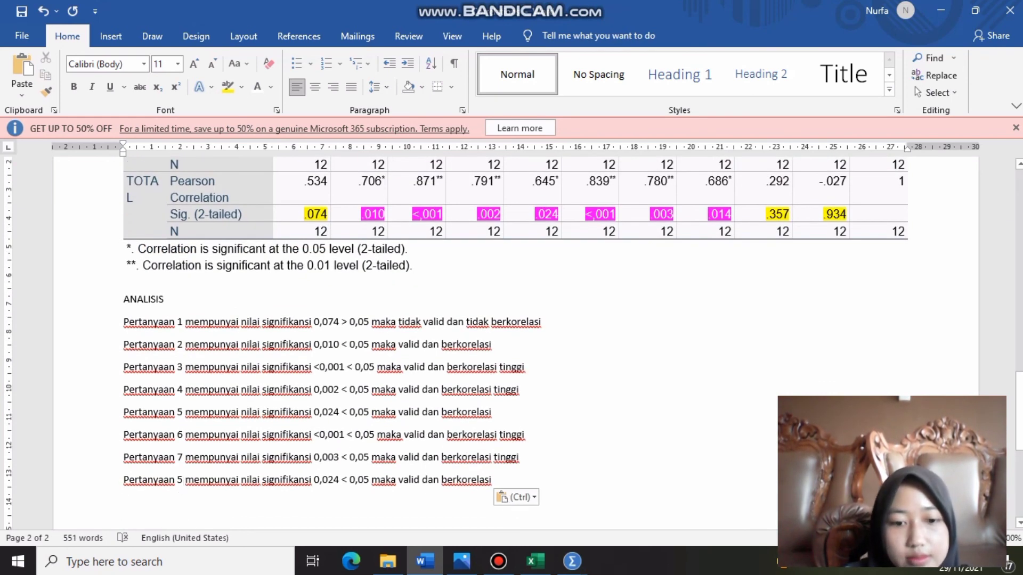
double_click(180, 479)
type("8")
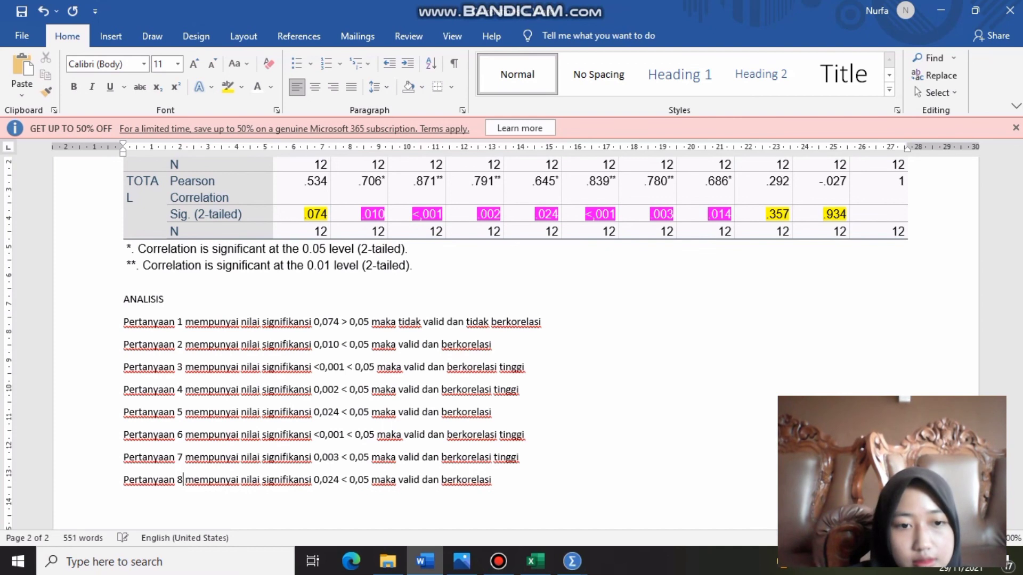
Step: Set the Pertanyaan 8 significance value to 0,014 and start a new line below the sentence
left_click(342, 480)
key("BackSpace")
key("BackSpace")
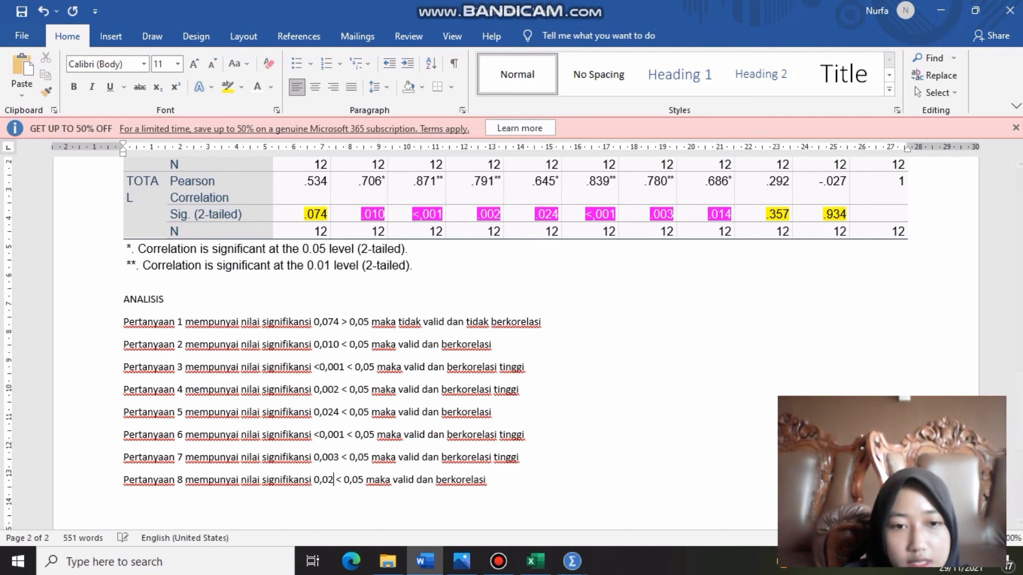
type("14")
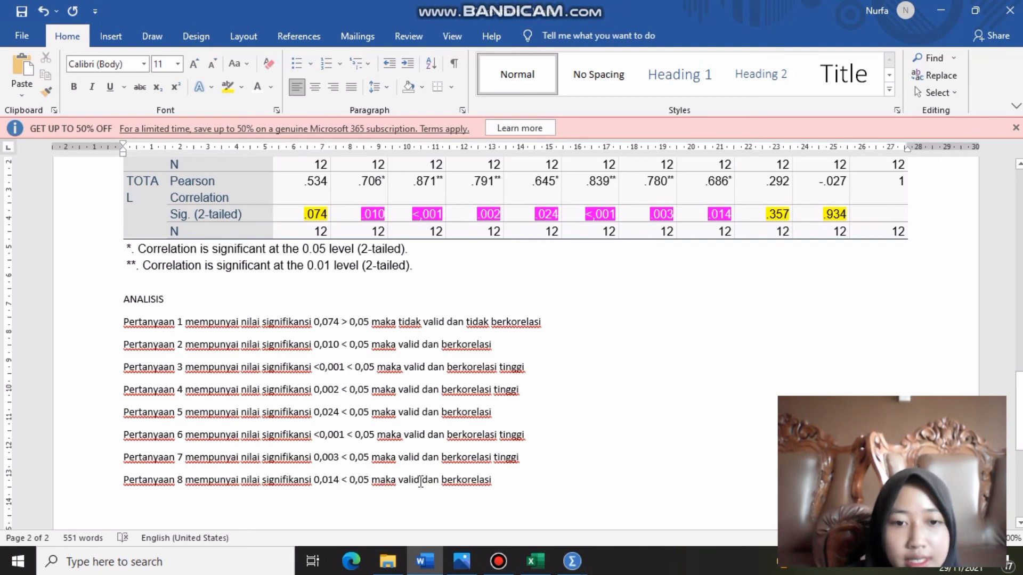
left_click(504, 479)
key("Return")
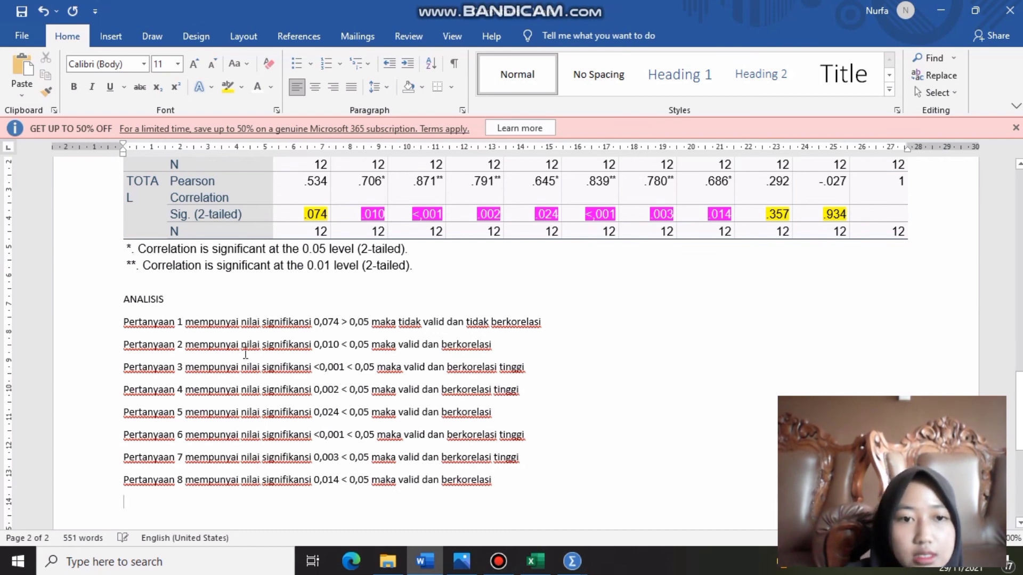
Step: Copy the Pertanyaan 1 sentence and paste it twice below Pertanyaan 8, each copy on its own line
left_click_drag(122, 320, 544, 325)
key("ctrl+c")
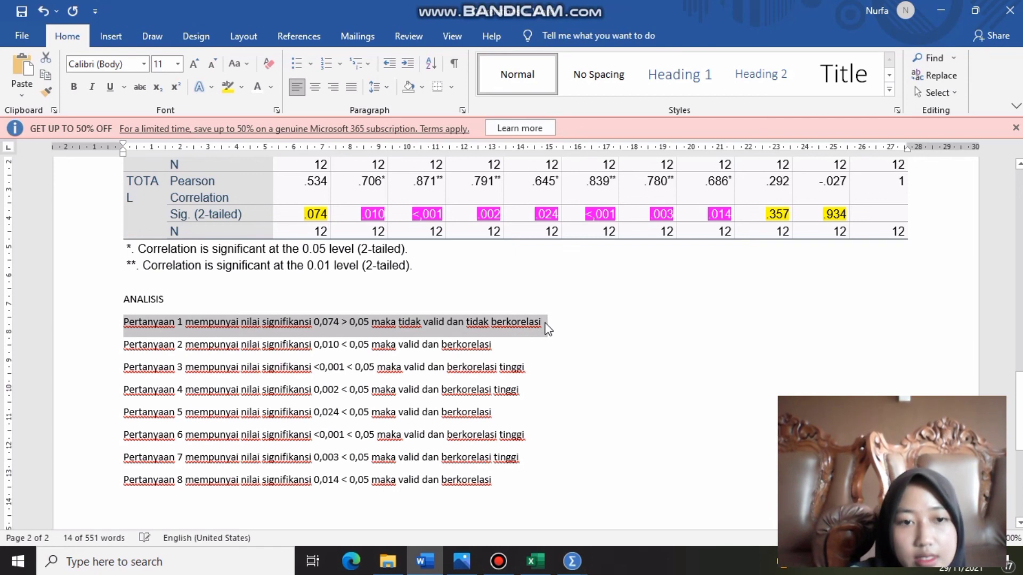
left_click(154, 481)
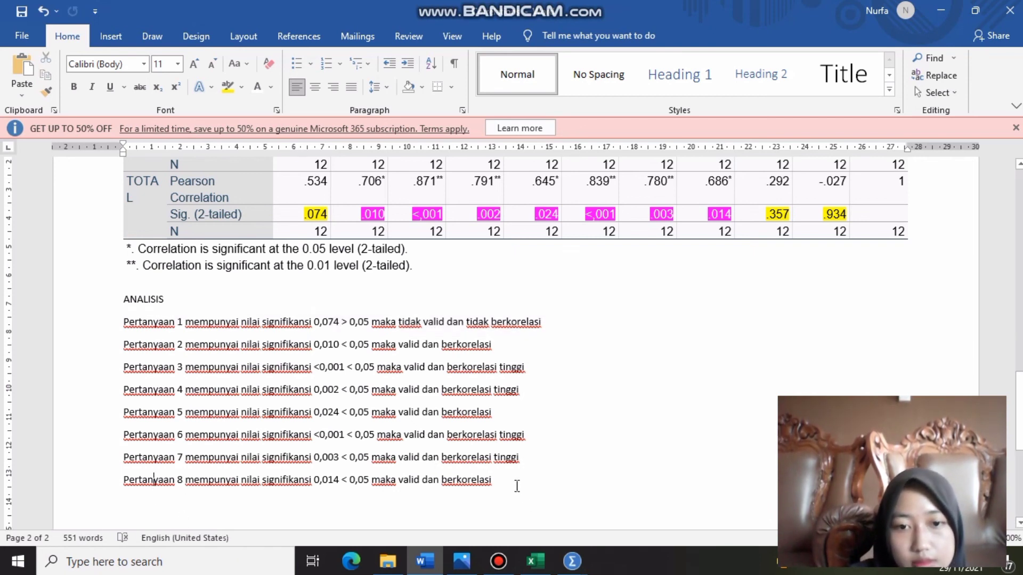
key("Return")
key("ctrl+v")
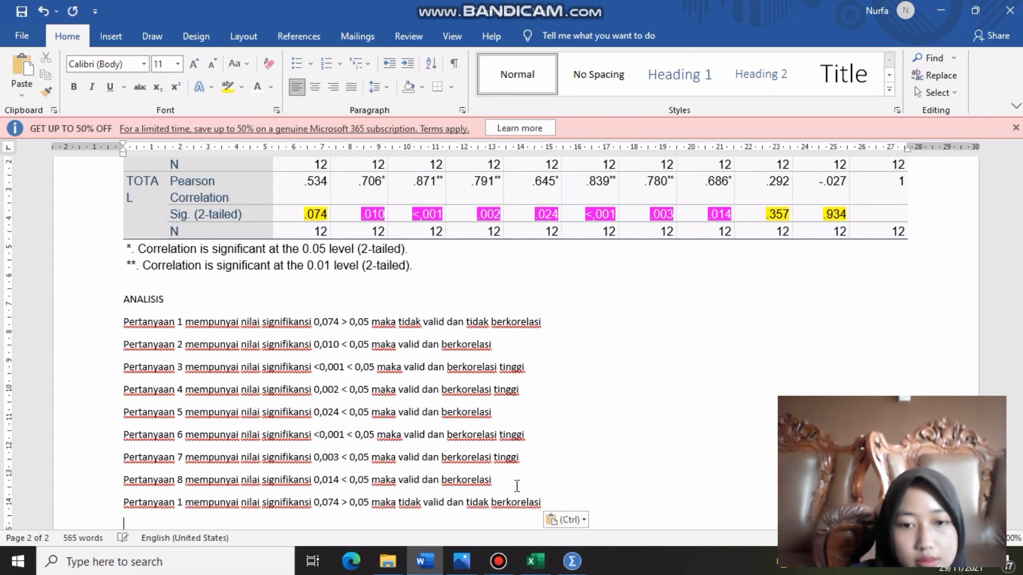
type("Pertanyaan 1 mempunyai nilai signifikansi 0,074 > 0,05 maka tidak valid dan tidak berkorelasi")
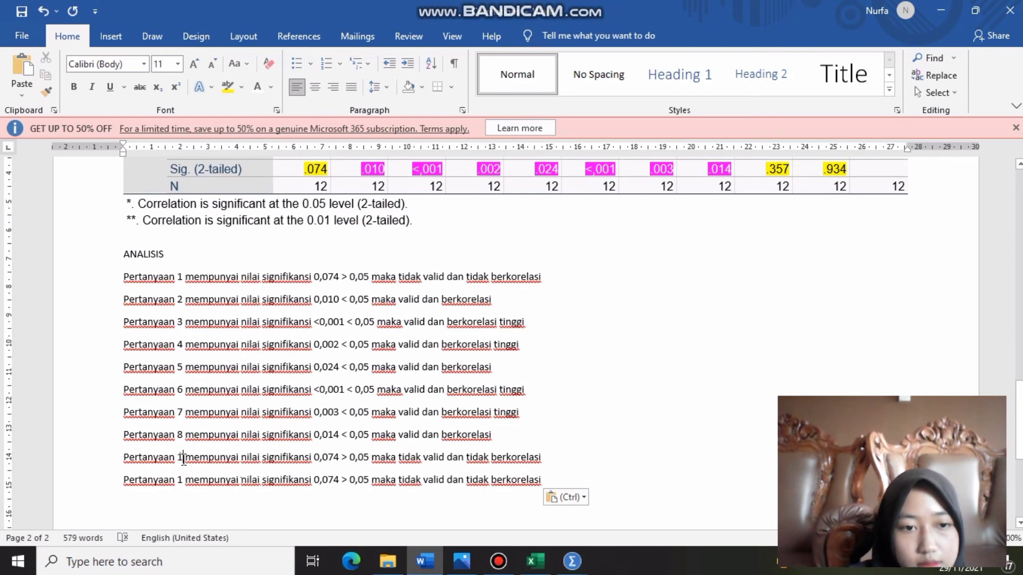
Step: Renumber the first pasted sentence below Pertanyaan 8 as Pertanyaan 9 and set its significance value to 0,357
key("BackSpace")
type("9")
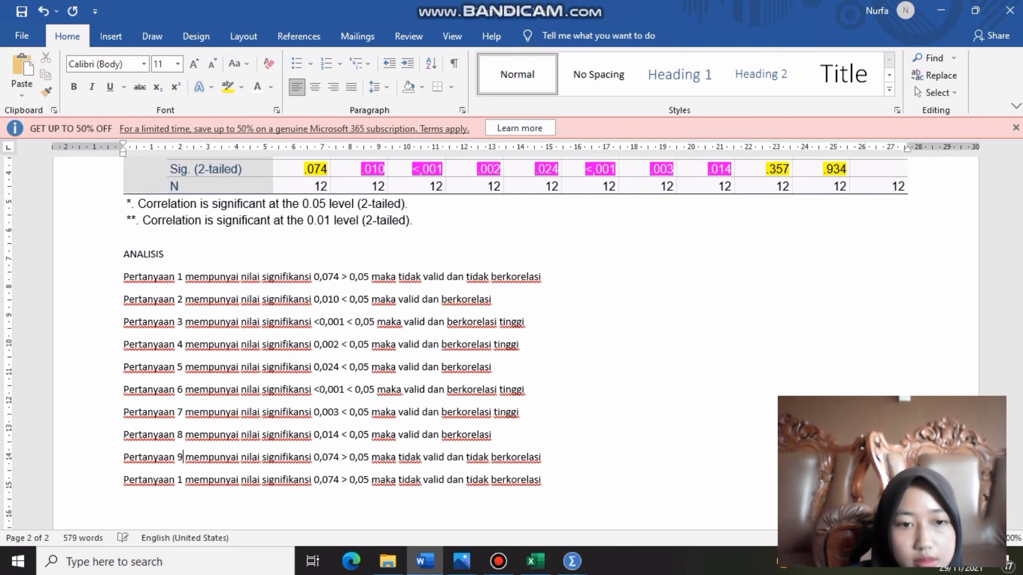
left_click(338, 457)
key("BackSpace")
key("BackSpace")
key("BackSpace")
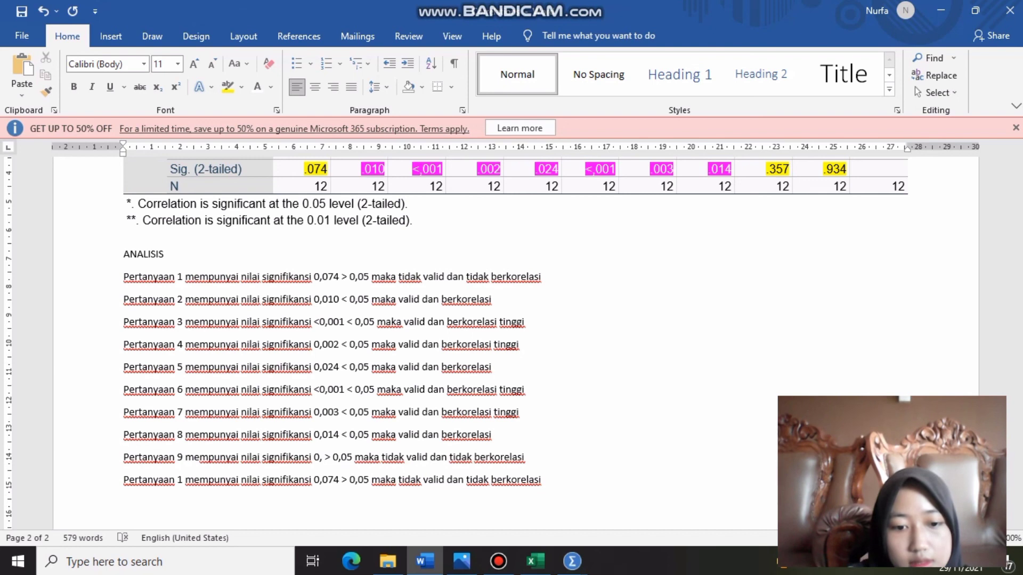
type("357")
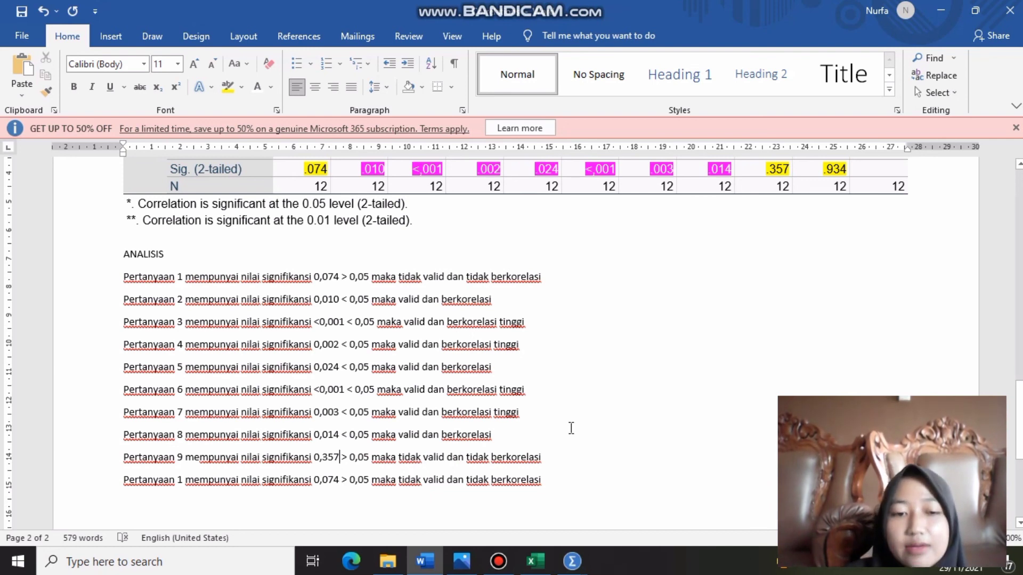
Step: Renumber the last pasted sentence as Pertanyaan 10 and set its significance value to 0,934
left_click(179, 482)
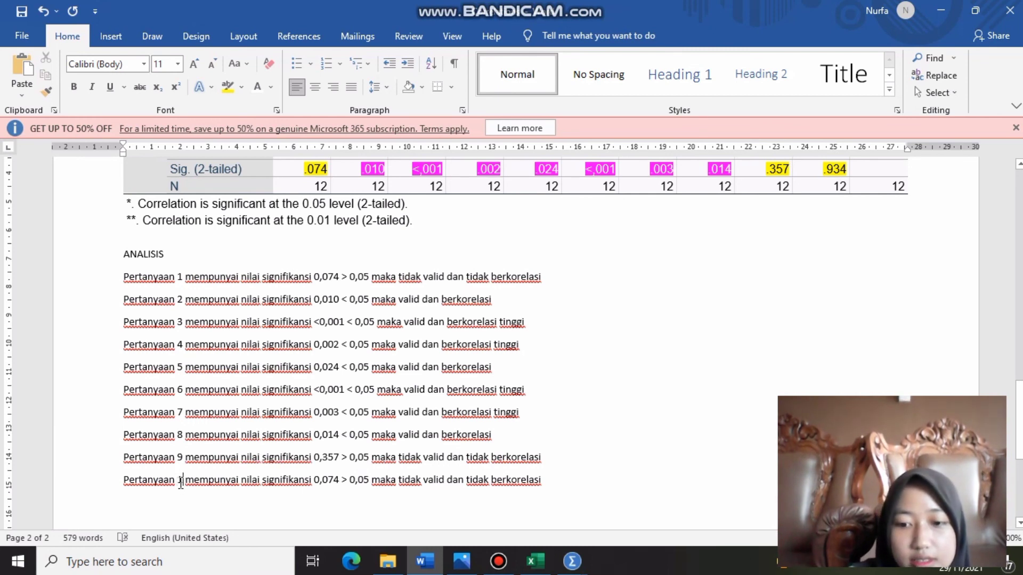
type("0")
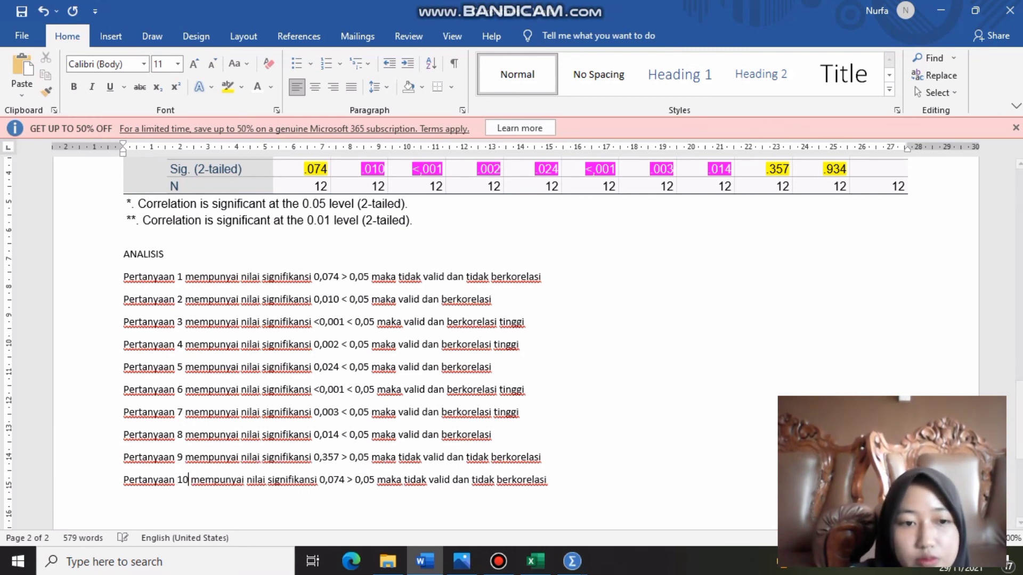
left_click(342, 480)
key("BackSpace")
key("BackSpace")
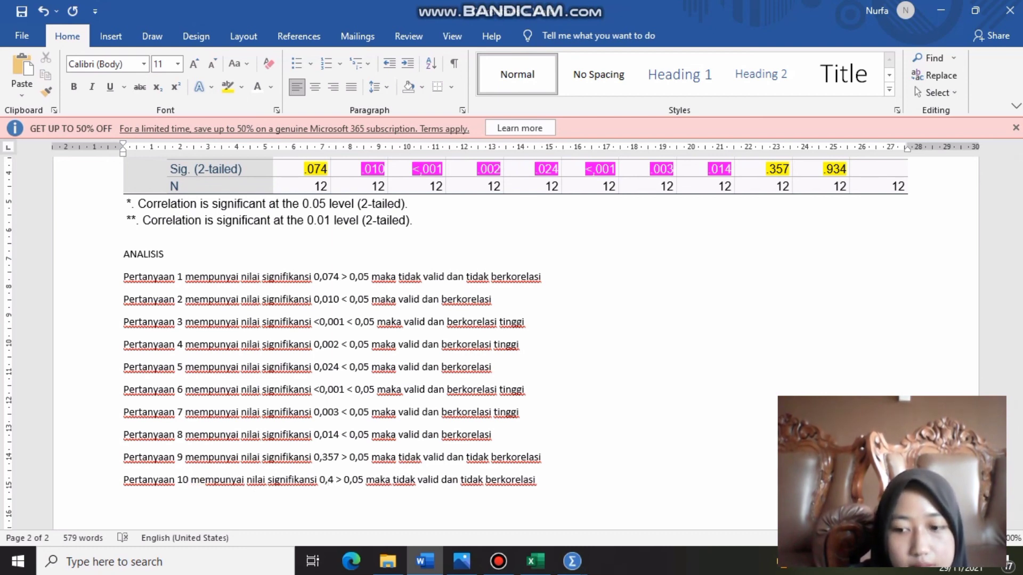
type("93")
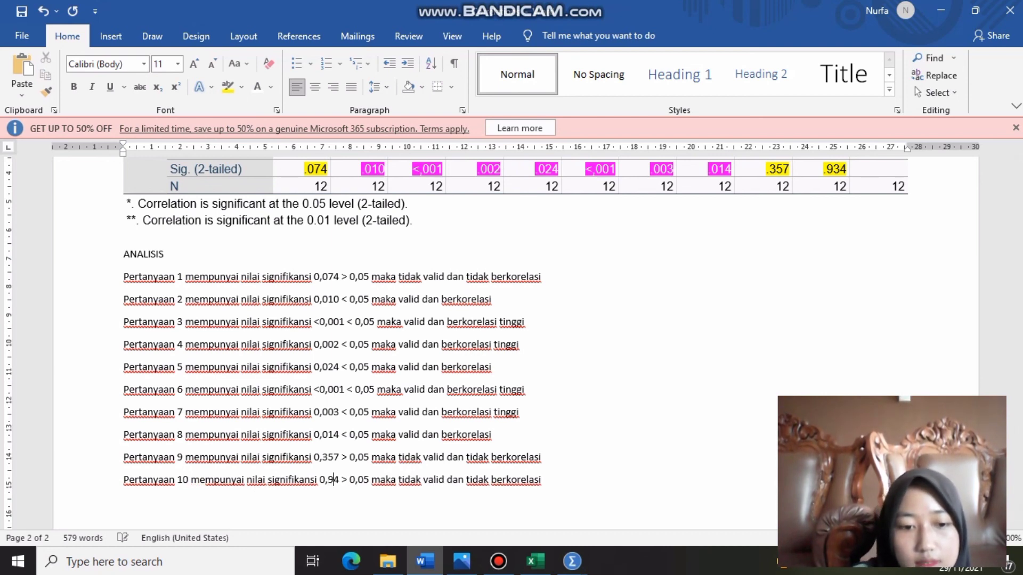